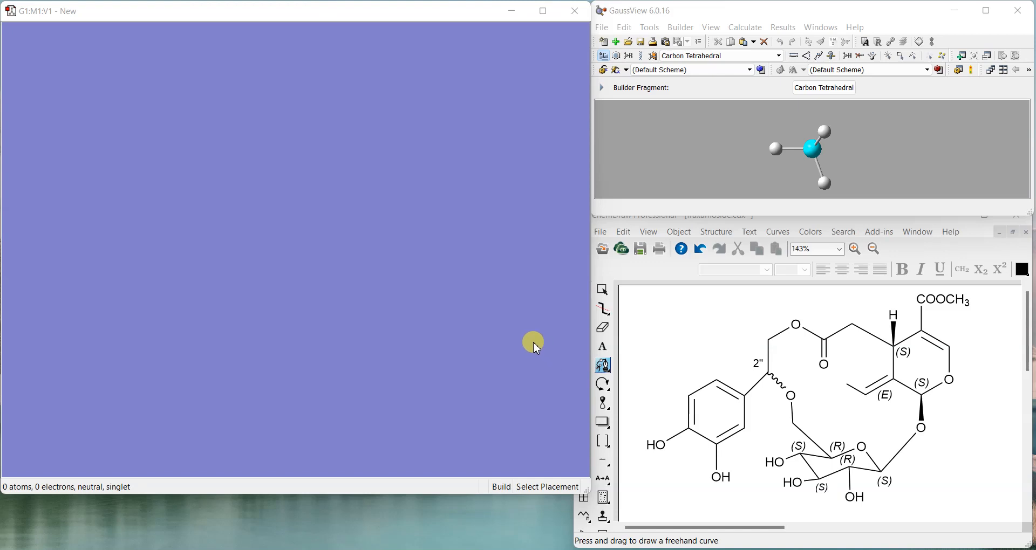
Examine the fraxamoside structure in ChemDraw, focusing on the oxygen-containing six-membered ring and its stereochemistry labels
left_click(602, 327)
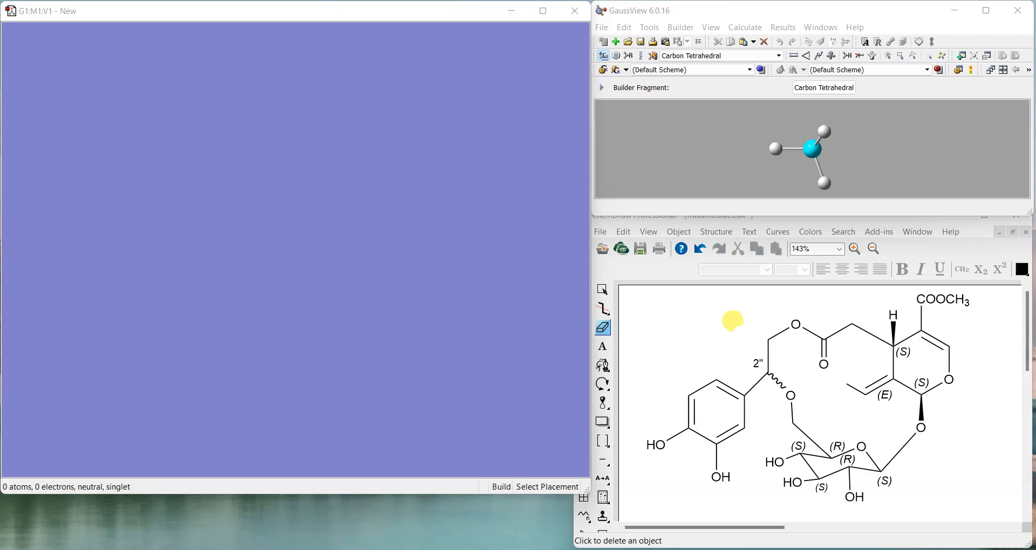
left_click(602, 346)
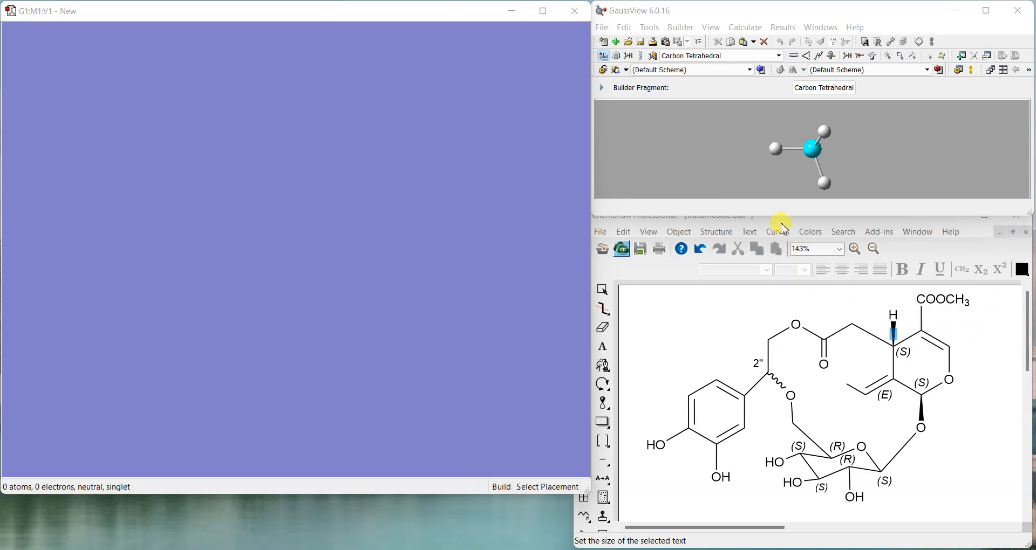
left_click(711, 350)
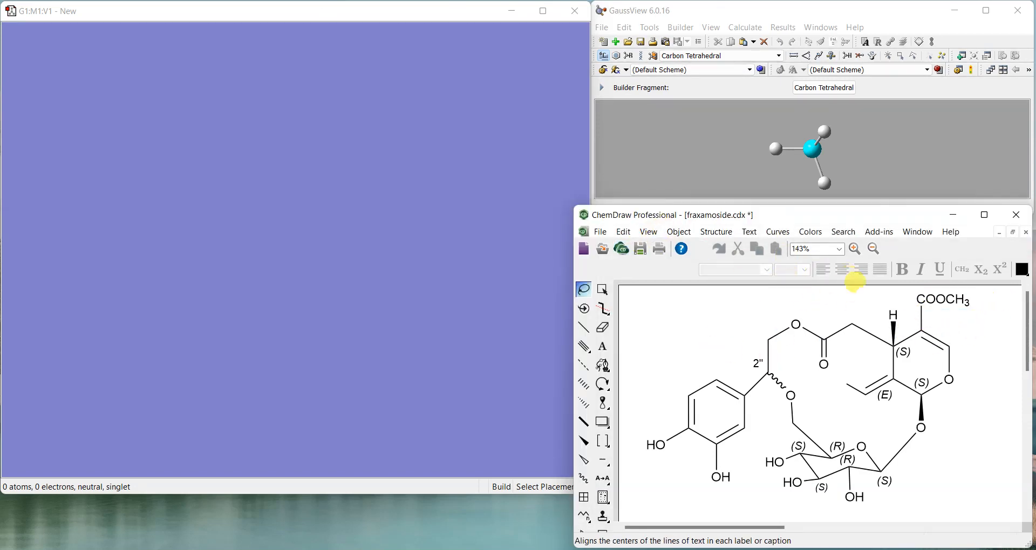
left_click(648, 232)
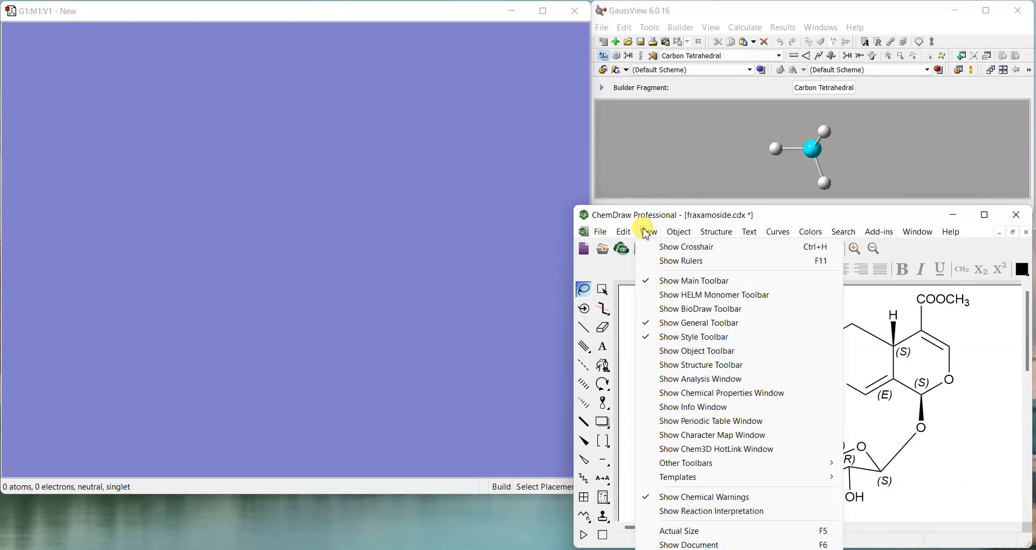
mouse_move(679, 232)
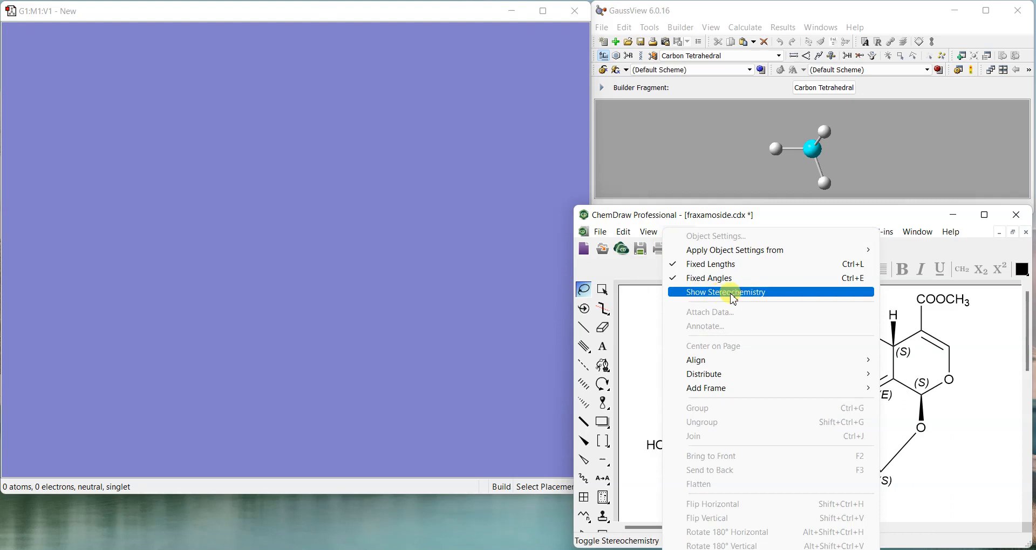
left_click(1004, 362)
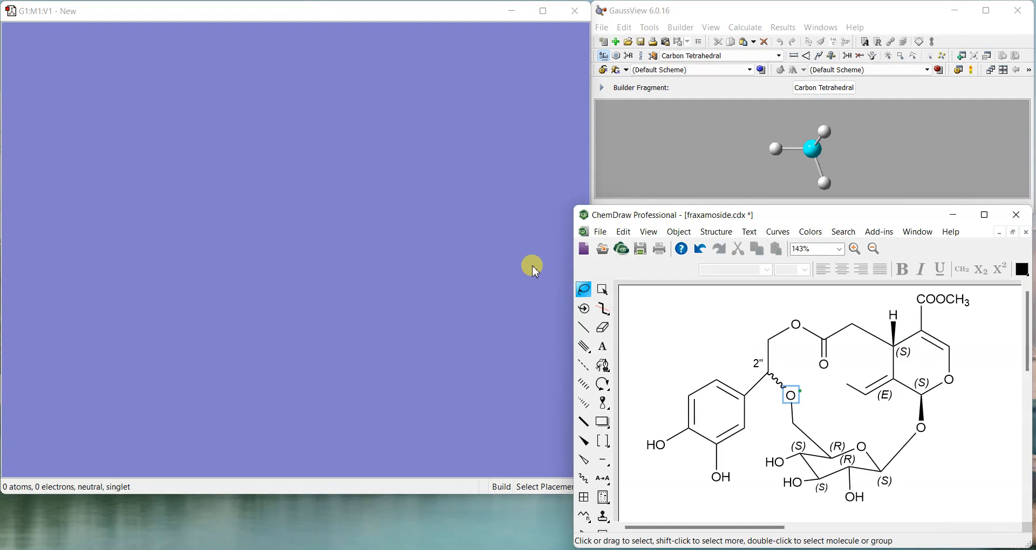
left_click(291, 15)
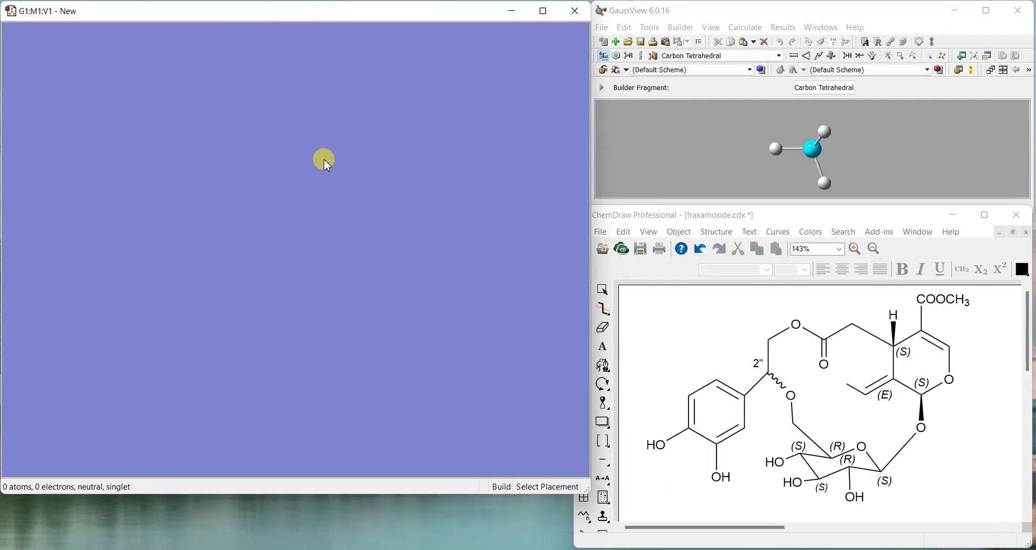
mouse_move(976, 334)
left_mouse_down()
mouse_move(862, 319)
mouse_move(849, 398)
mouse_move(982, 371)
mouse_move(978, 348)
left_mouse_up()
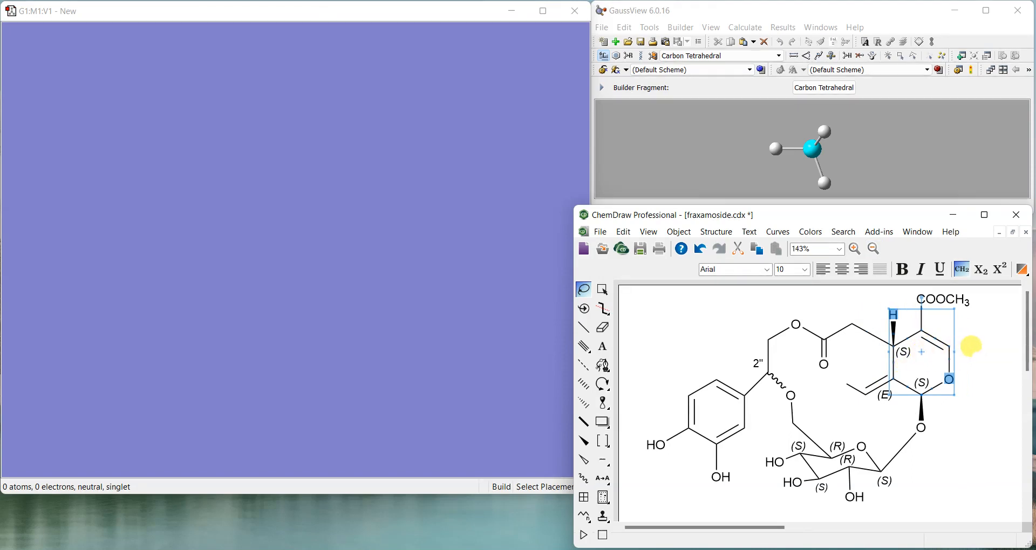
left_click(998, 345)
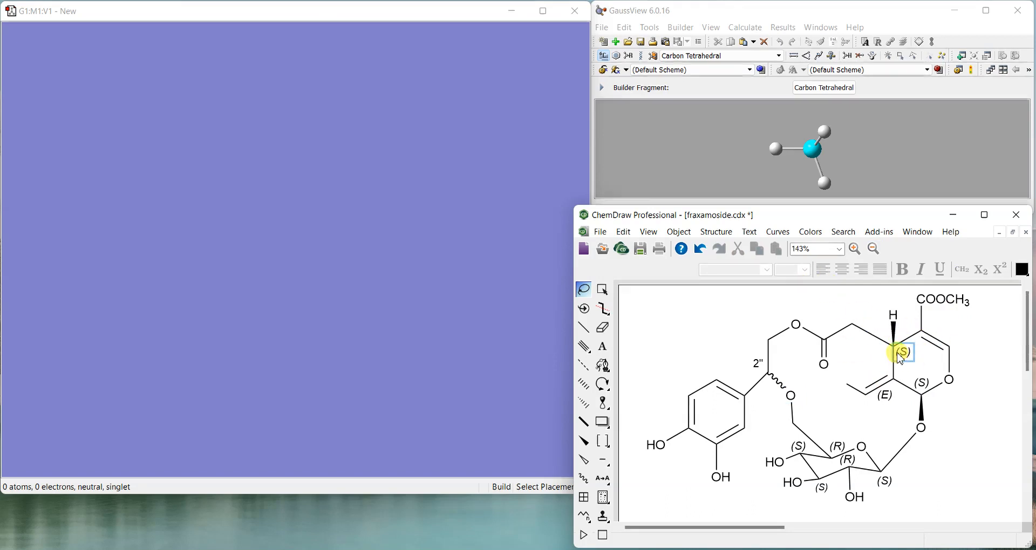
left_click(929, 341)
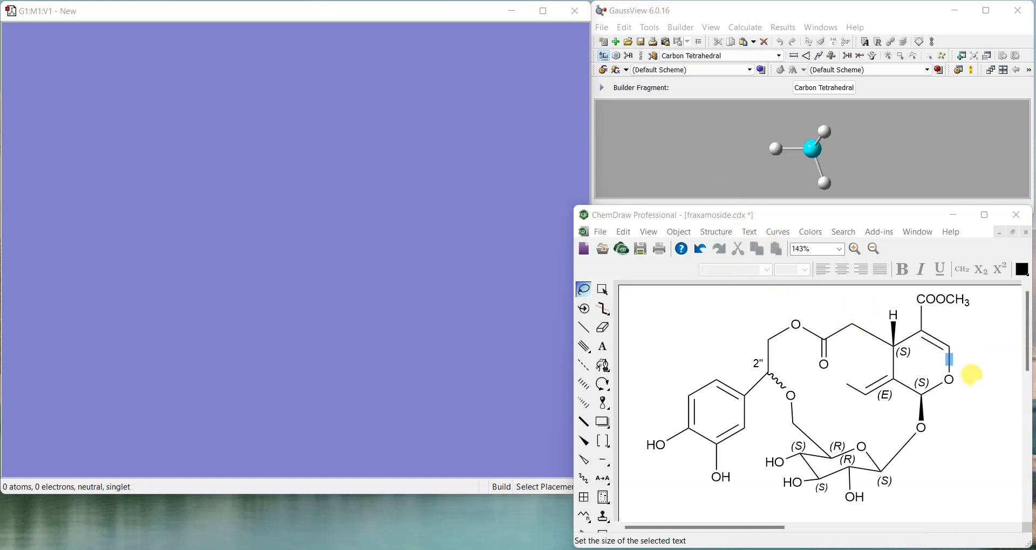
Place a cyclohexane-chair ring fragment in the empty GaussView molecule window
left_click(617, 56)
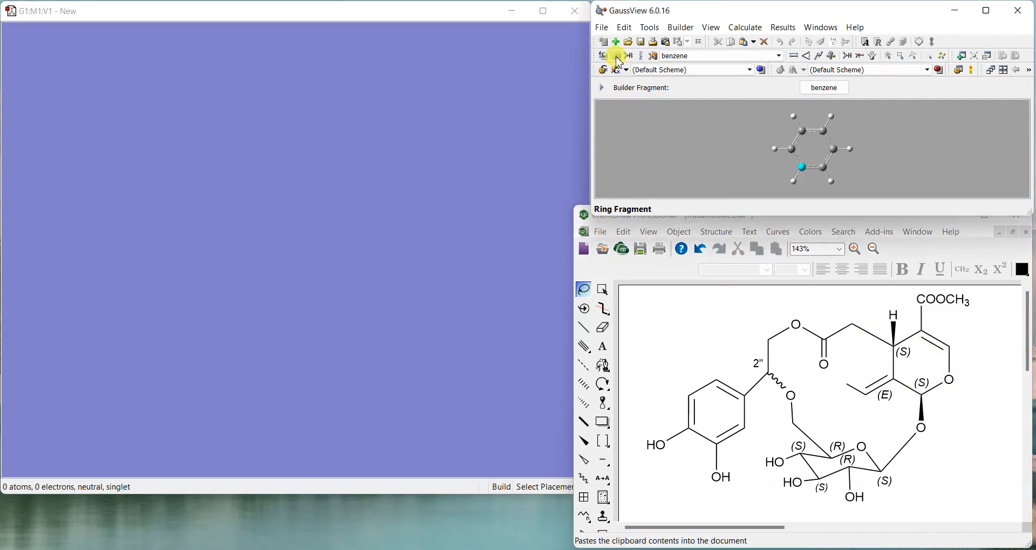
left_click(616, 57)
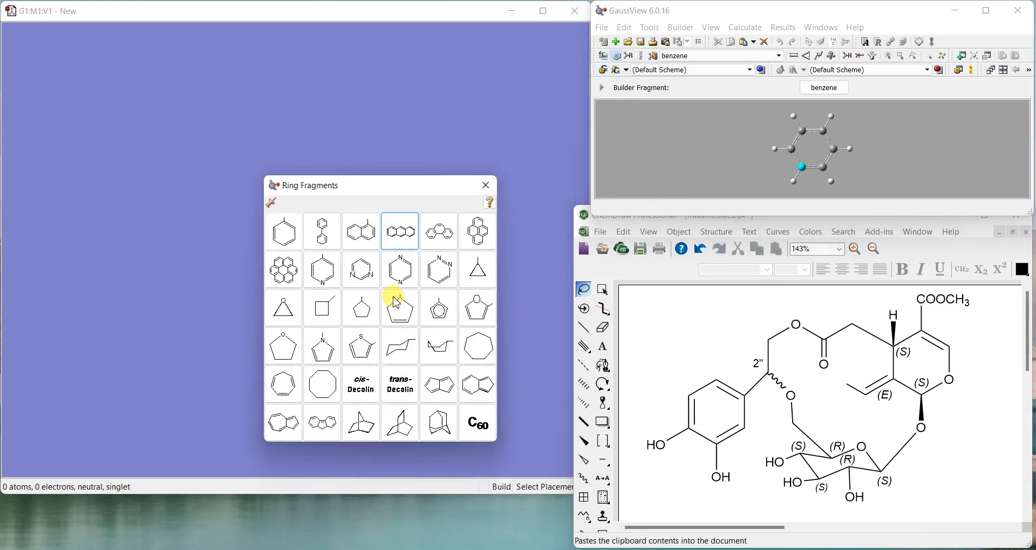
left_click(401, 350)
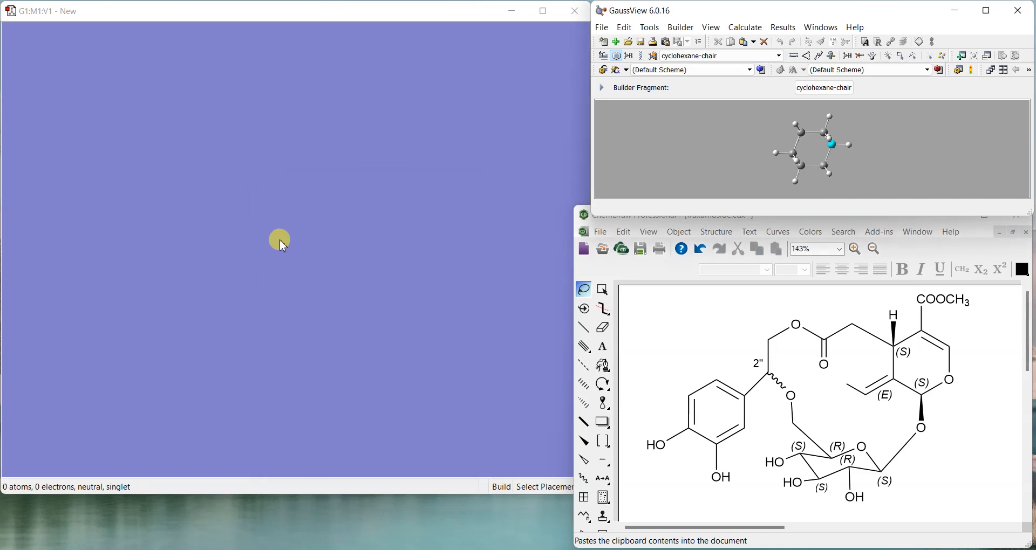
left_click(286, 218)
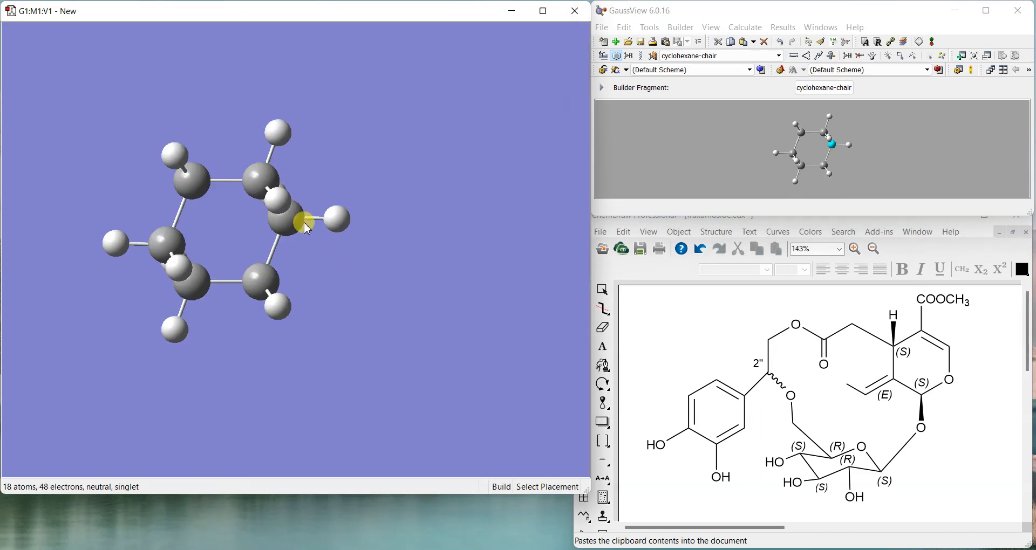
Delete one hydrogen from one ring carbon and both hydrogens from each of the next two adjacent ring carbons
left_click_drag(302, 222, 291, 192)
left_click_drag(283, 228, 434, 247)
left_click(844, 326)
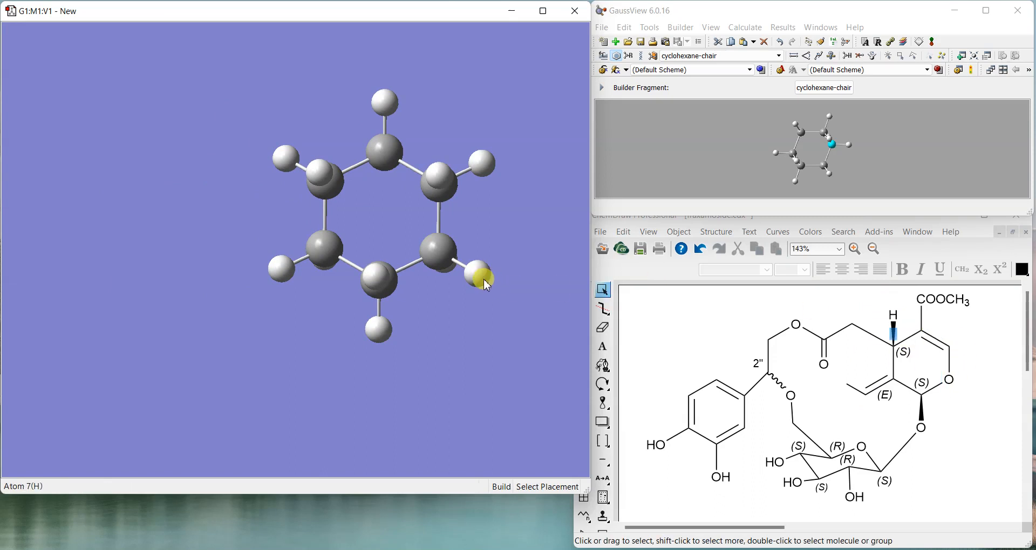
left_click_drag(474, 213, 467, 221)
left_click_drag(452, 187, 462, 183)
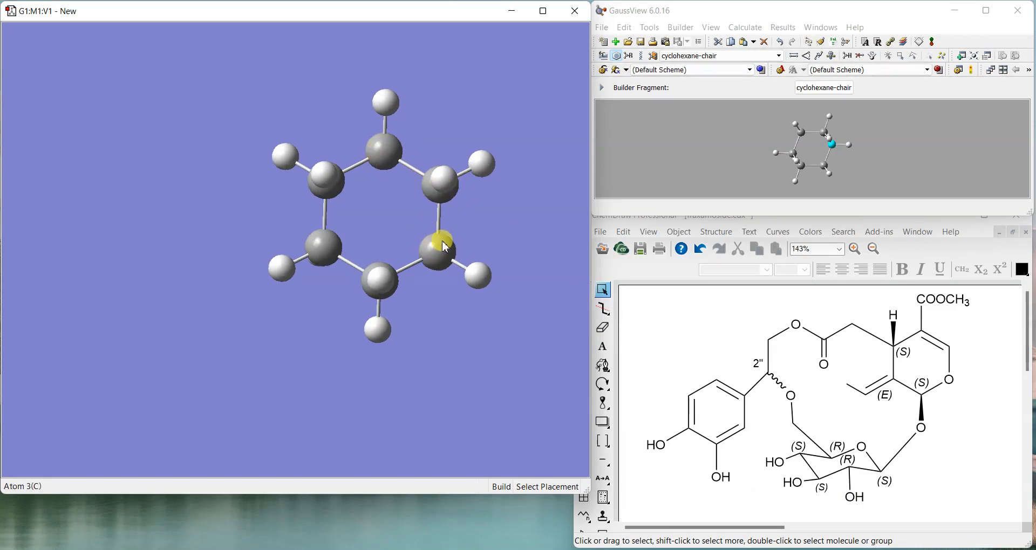
left_click(860, 56)
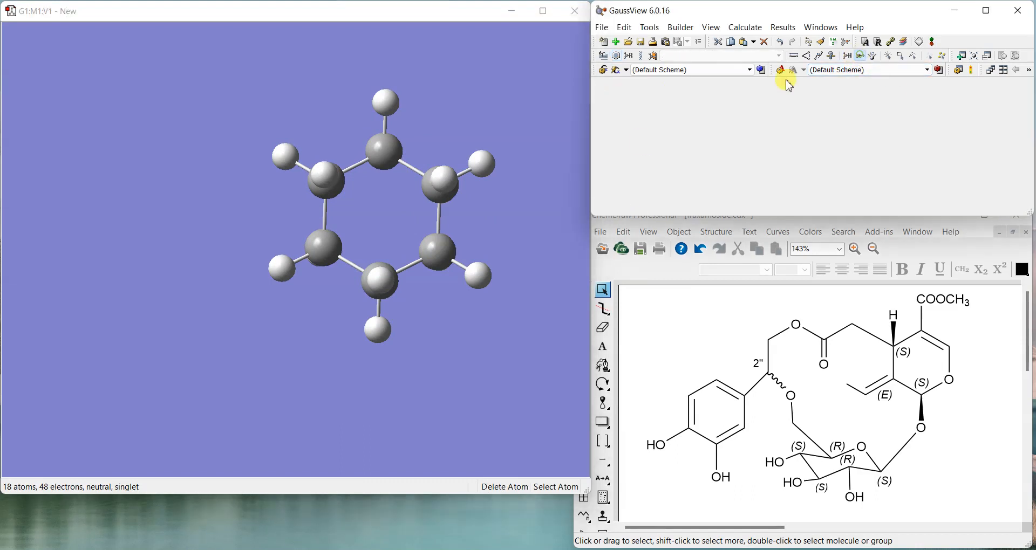
left_click(474, 279)
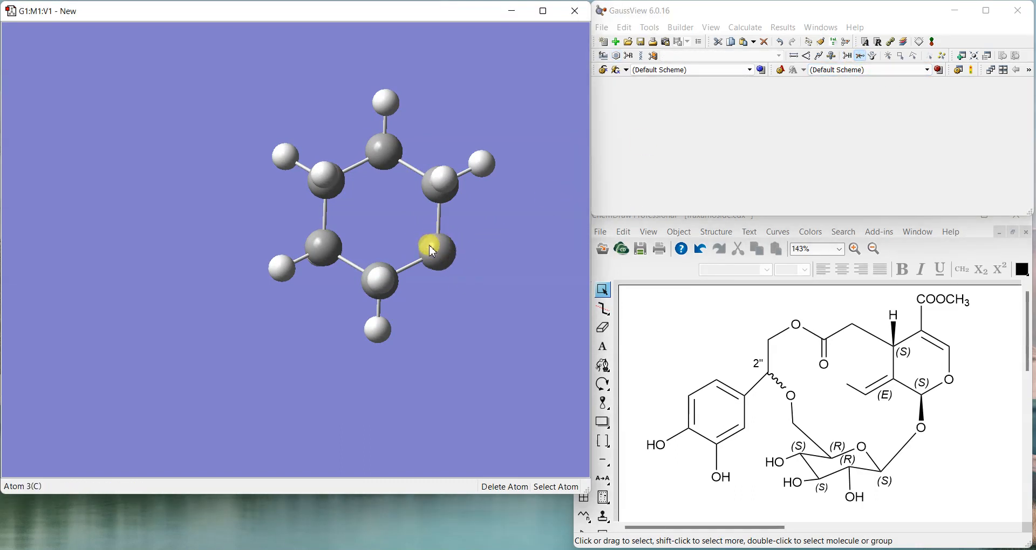
left_click_drag(498, 210, 489, 223)
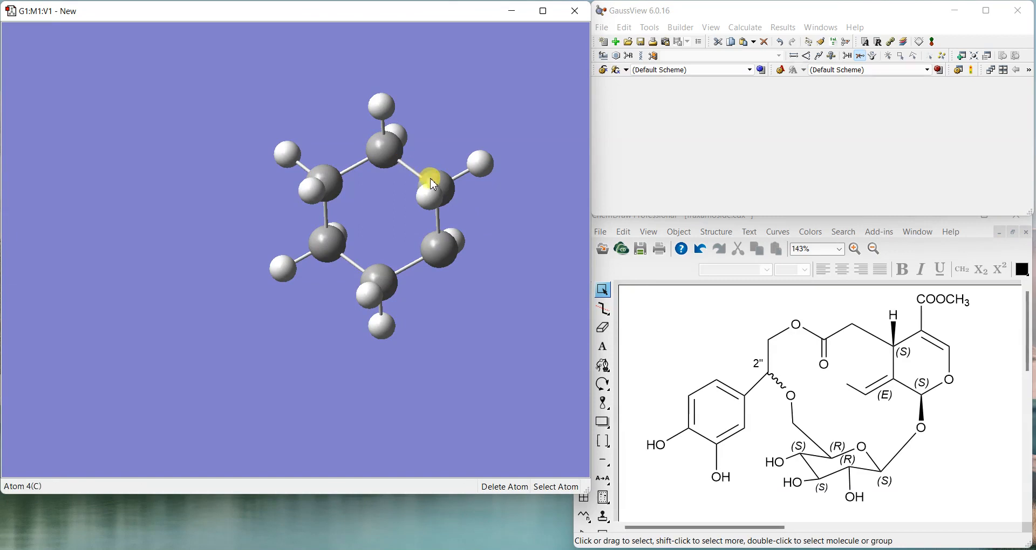
left_click(432, 198)
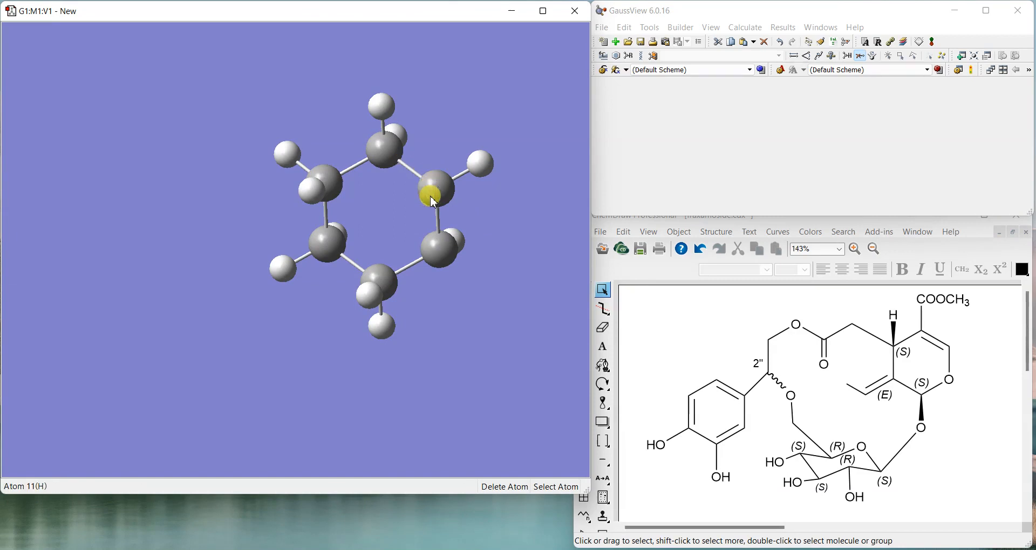
left_click(482, 165)
left_click(399, 134)
left_click(391, 115)
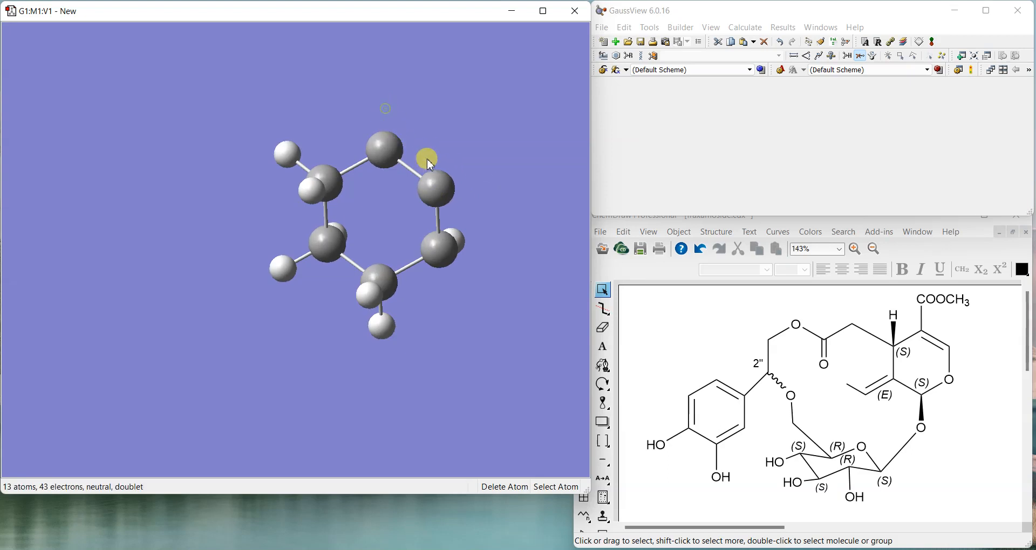
left_click_drag(462, 193, 468, 182)
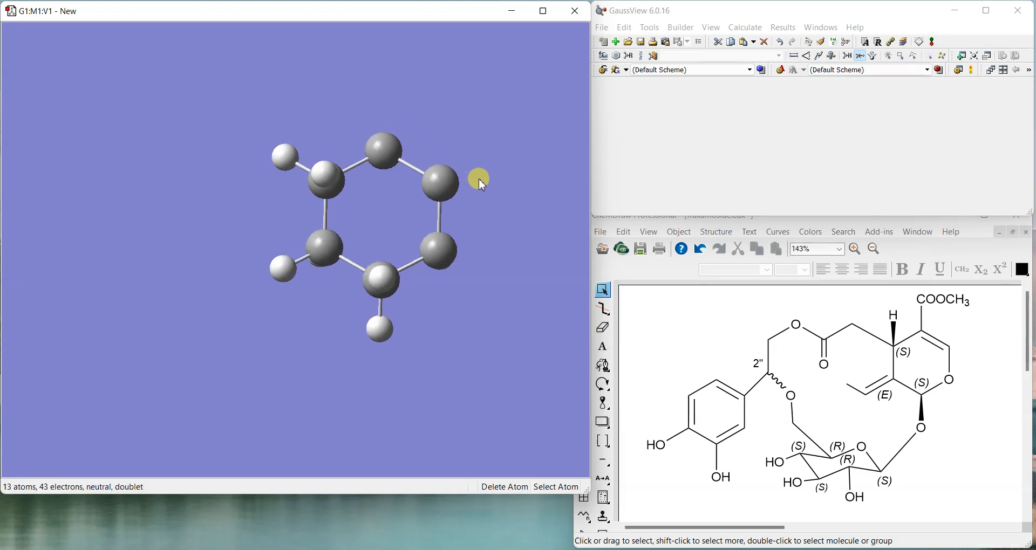
Change the bond between the two ring carbons without hydrogens to a double bond
left_click(796, 56)
left_click(383, 151)
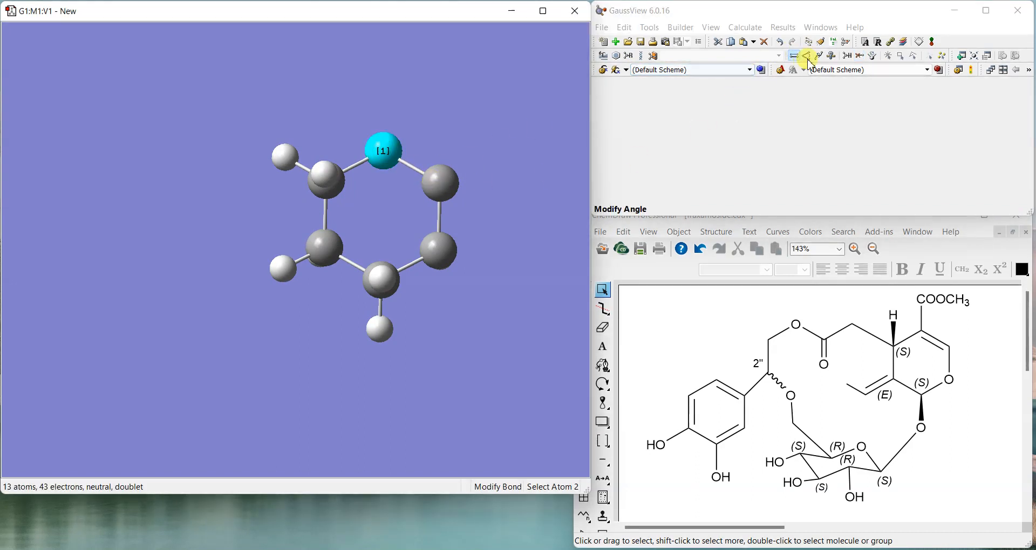
left_click(444, 170)
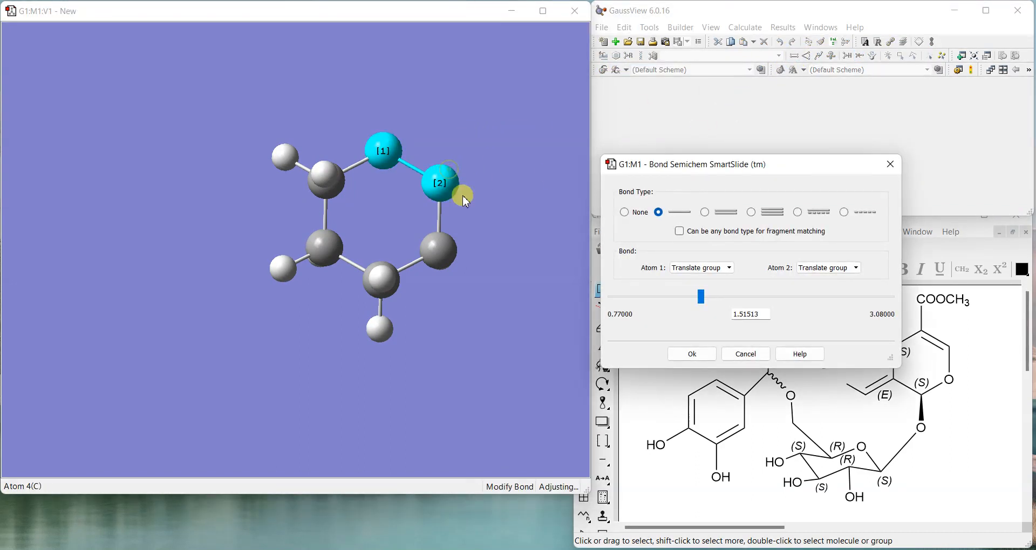
left_click(706, 213)
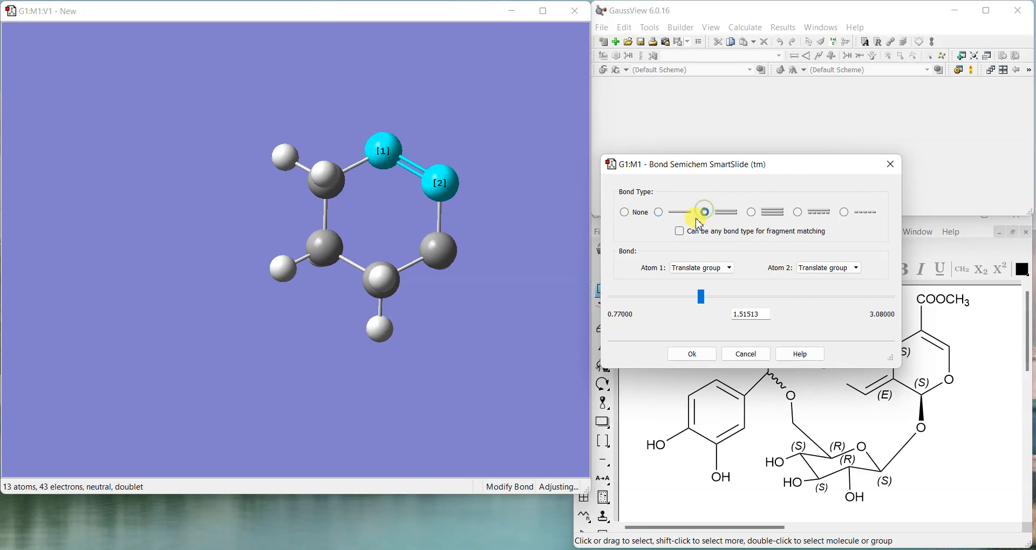
left_click(693, 353)
Replace the ring carbon next to the double bond that lost one hydrogen with an oxygen atom
left_click(617, 56)
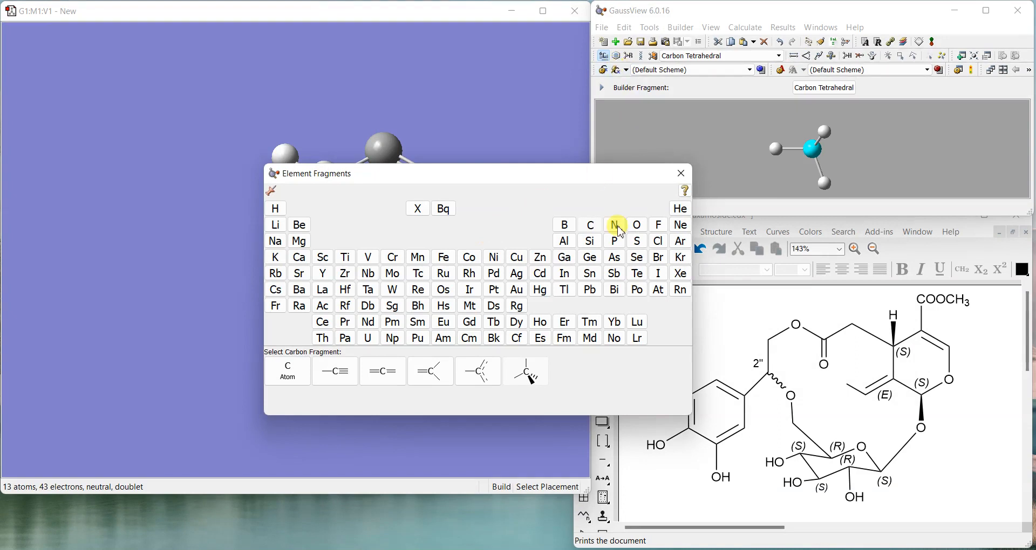
left_click(637, 225)
left_click(287, 378)
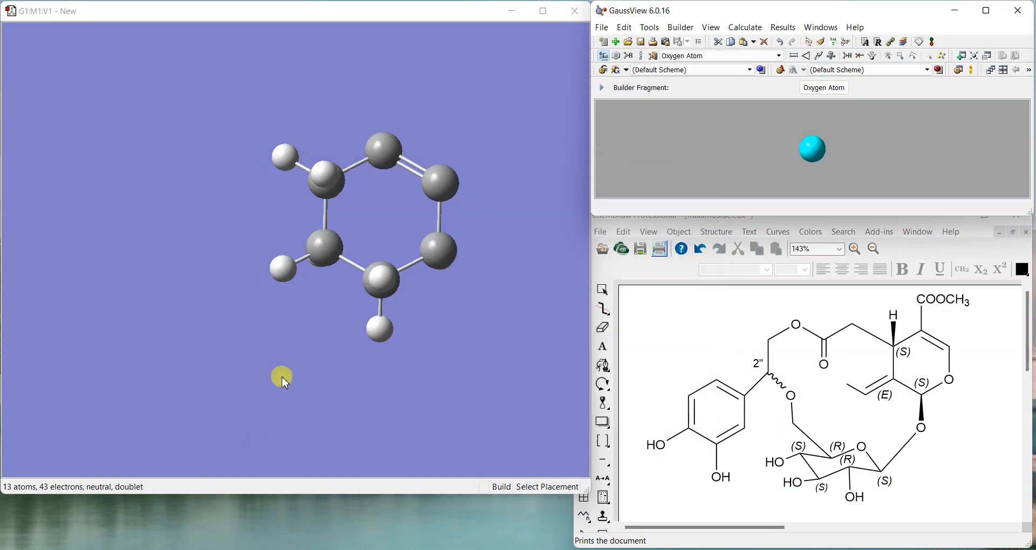
left_click(447, 250)
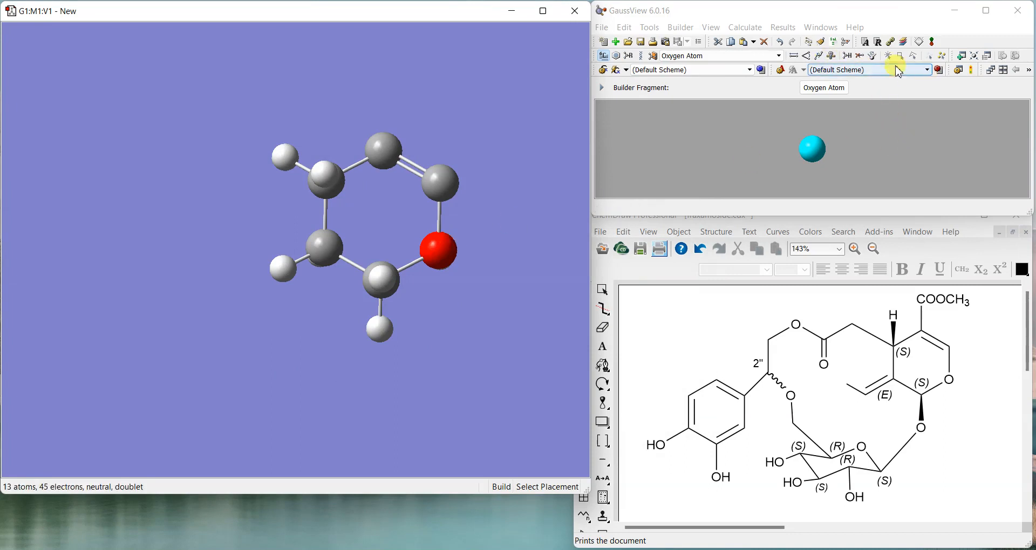
Add a hydrogen to each of the two double-bonded carbons and clean up the molecule's geometry
left_click(848, 56)
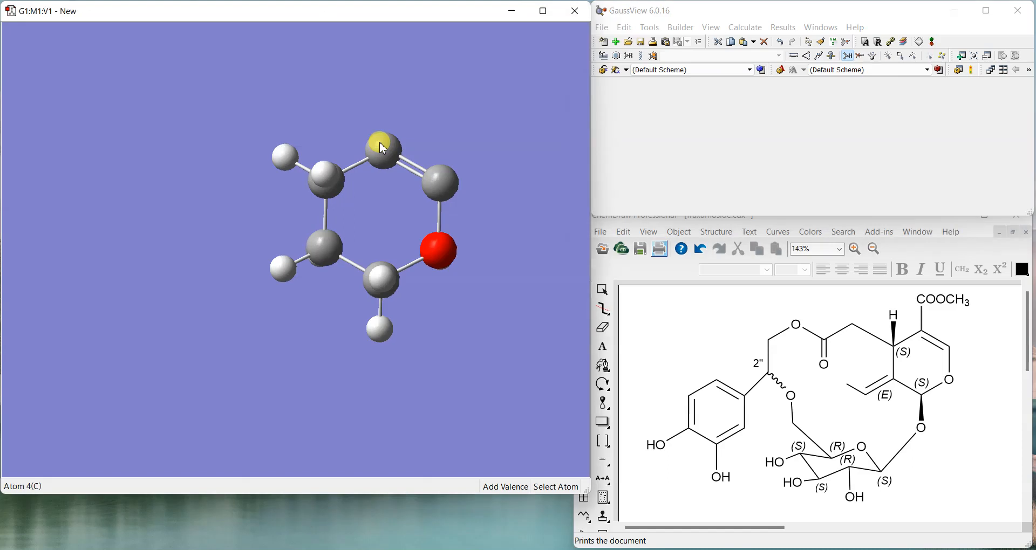
left_click(382, 145)
left_click(446, 188)
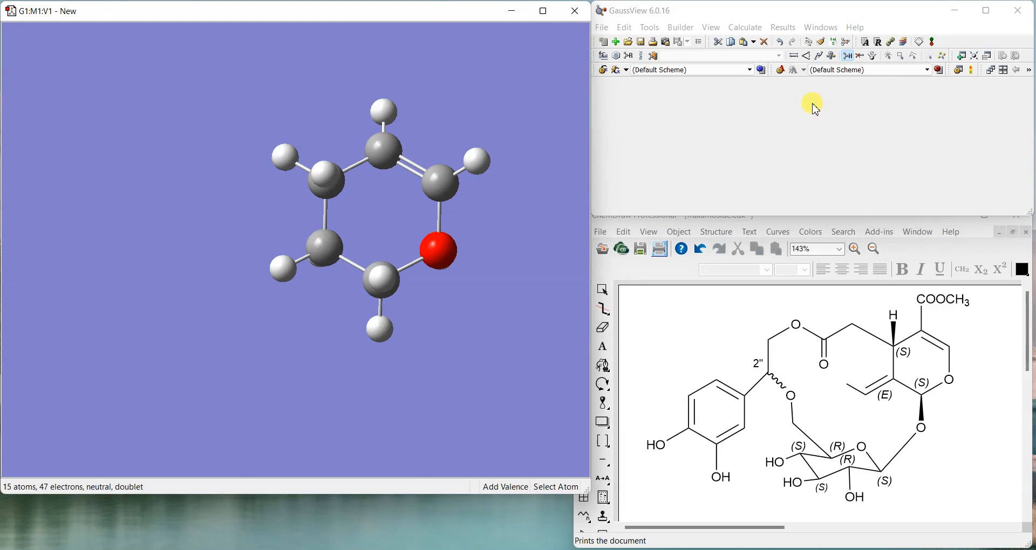
left_click(821, 43)
Delete the surplus hydrogen attached to the ring oxygen
left_click_drag(516, 212, 424, 159)
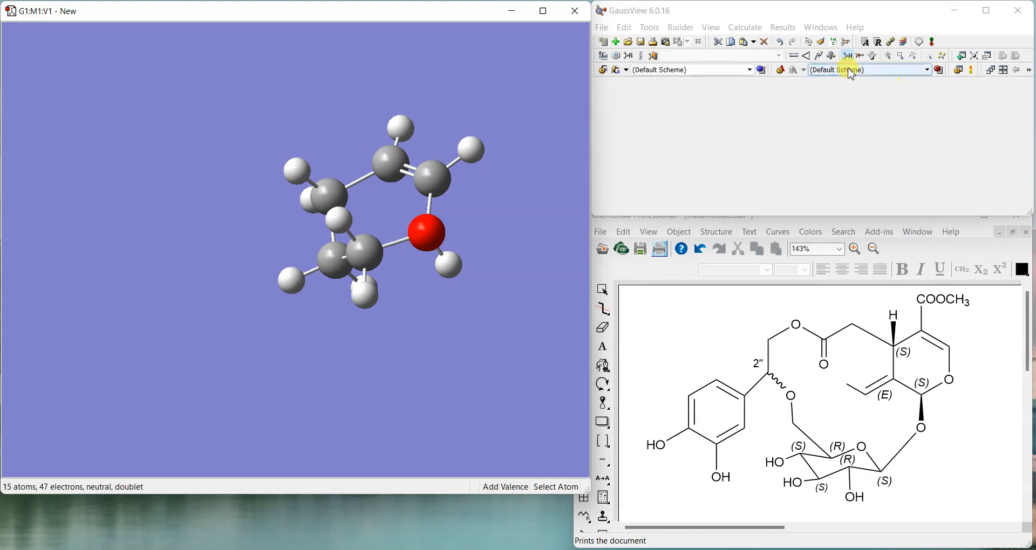
left_click(860, 57)
left_click(453, 270)
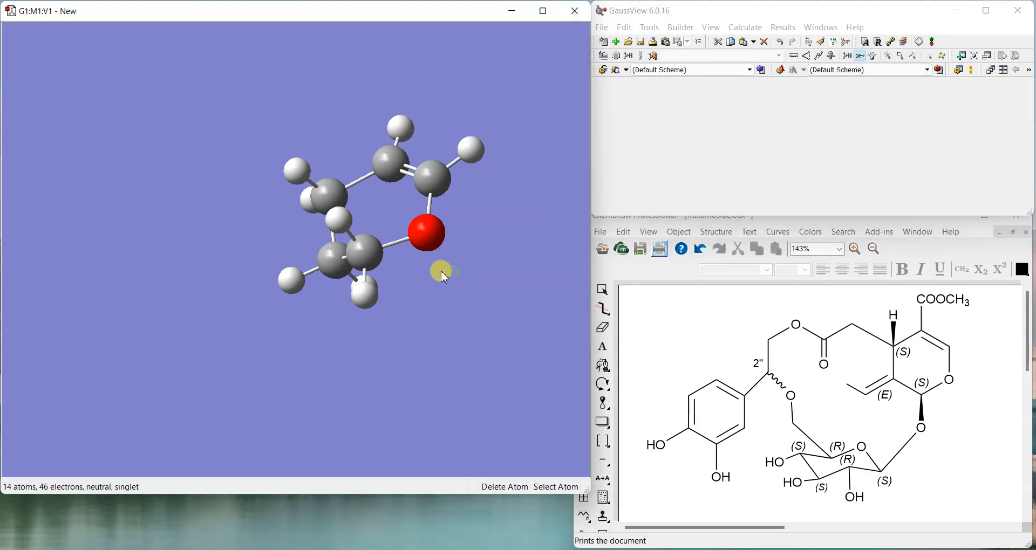
left_click_drag(425, 239, 442, 257)
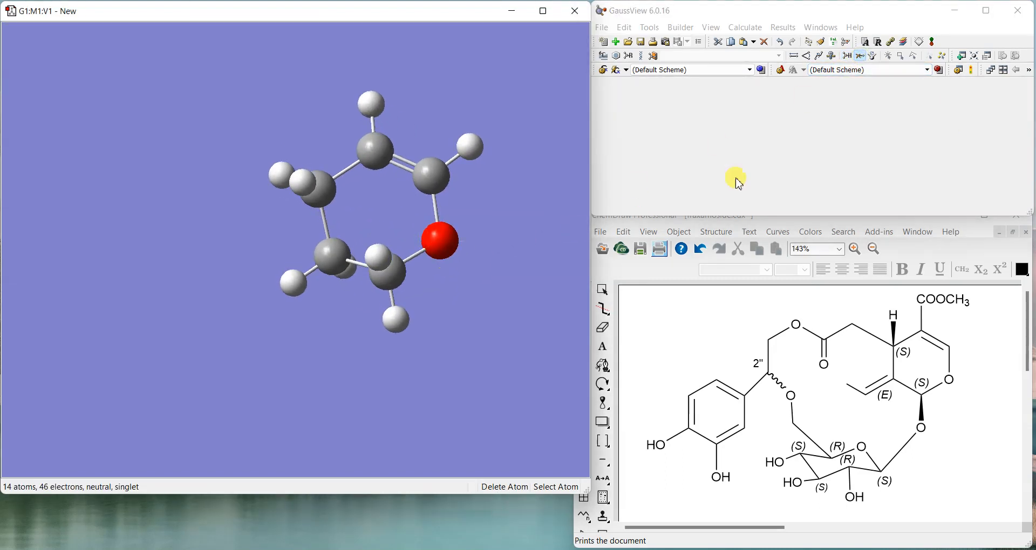
left_click(832, 56)
mouse_move(527, 218)
left_mouse_down()
mouse_move(516, 202)
mouse_move(507, 215)
mouse_move(520, 207)
mouse_move(522, 227)
mouse_move(472, 257)
left_mouse_up()
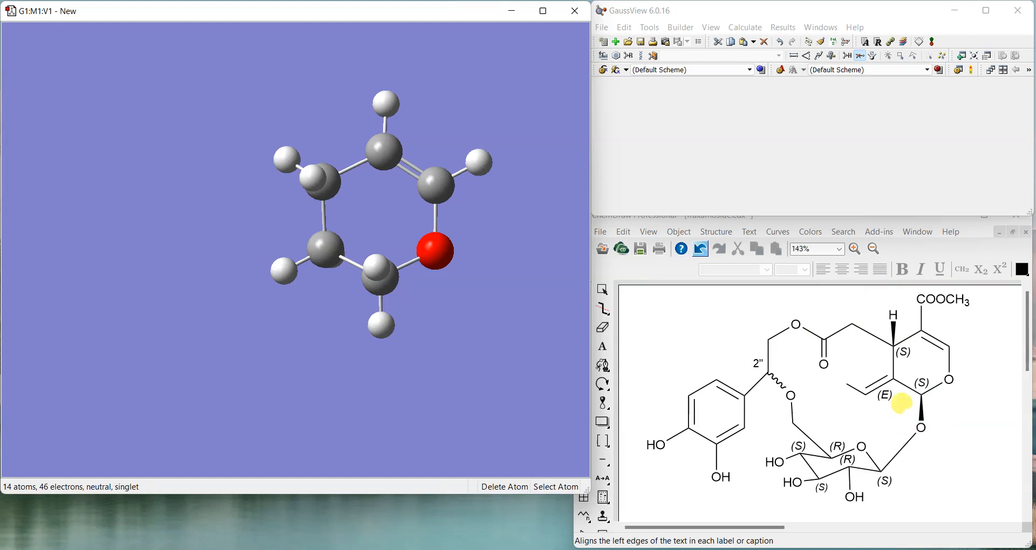
left_click_drag(501, 303, 466, 309)
left_click(603, 327)
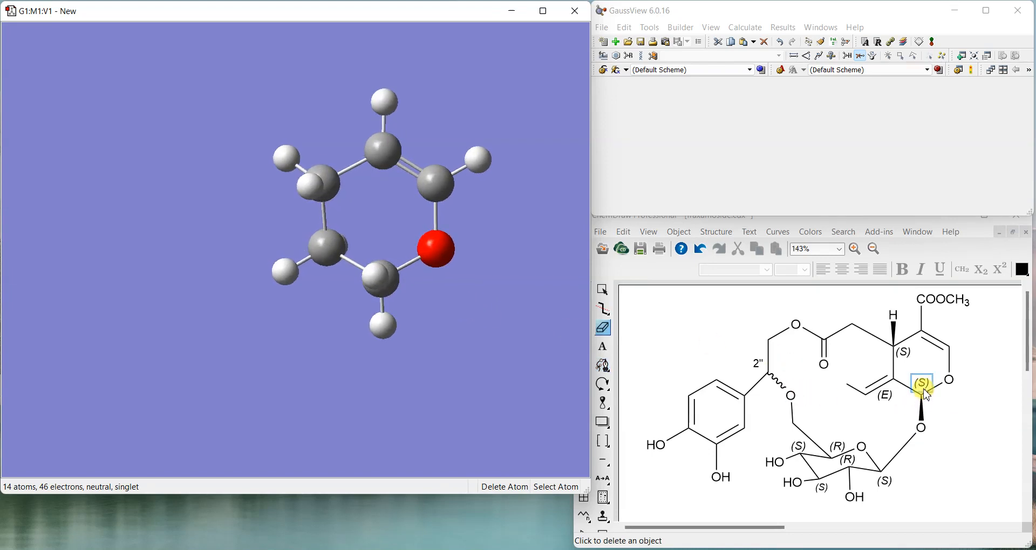
Replace the front-facing hydrogen on the saturated carbon beside the ring oxygen with an Oxygen Tetravalent (S-S-LP-LP) fragment, checking its orientation against the ChemDraw wedge bond
left_click(608, 58)
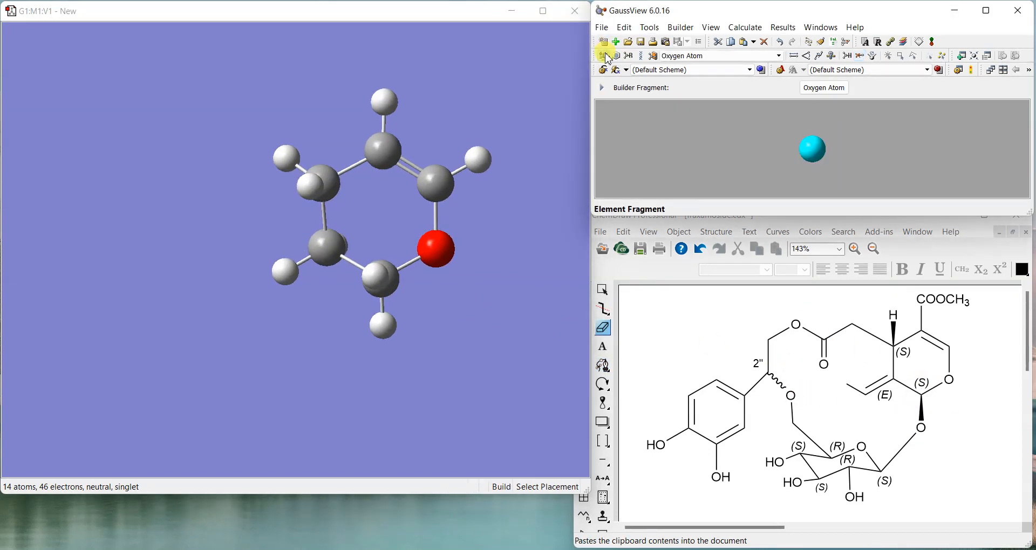
left_click(389, 372)
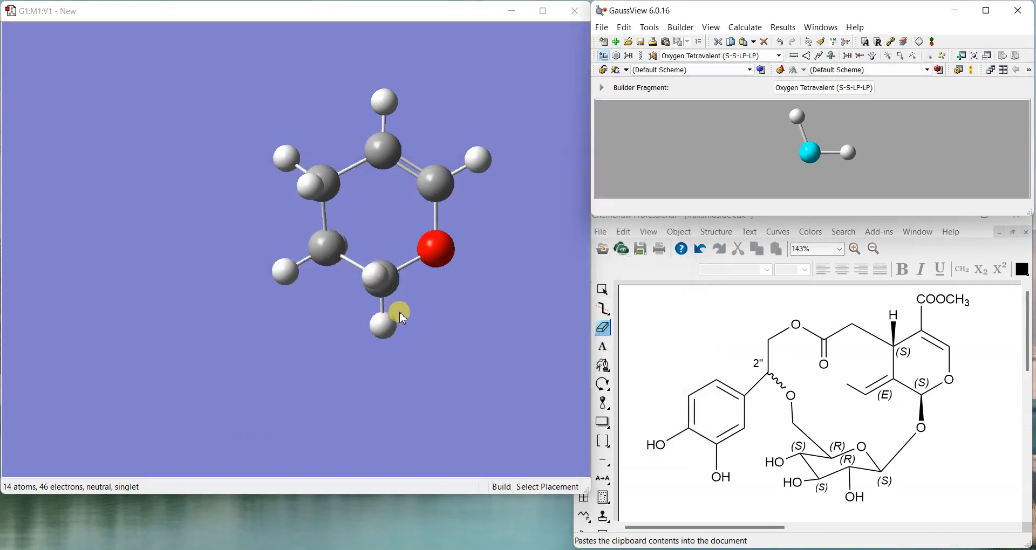
left_click(380, 280)
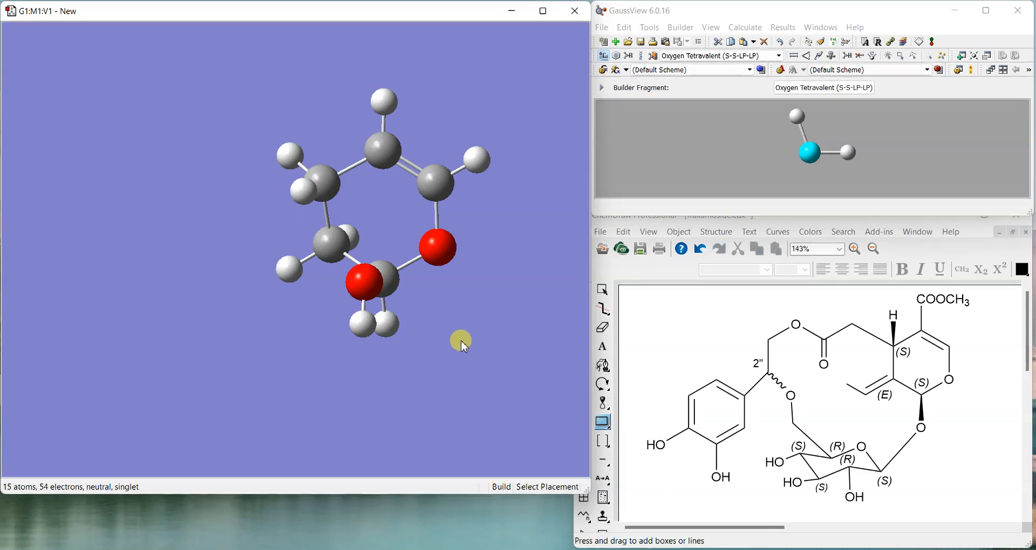
left_click_drag(461, 341, 472, 308)
left_click(603, 346)
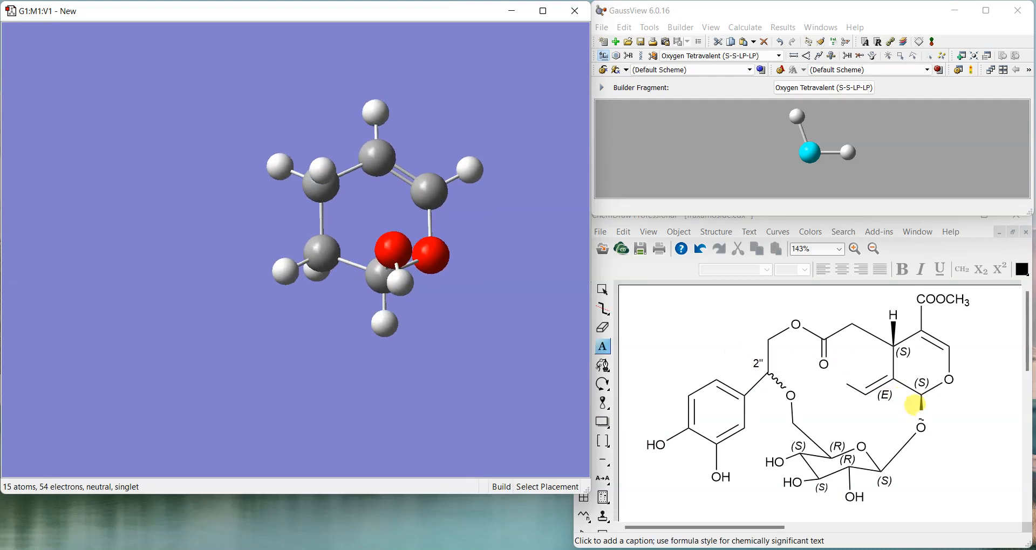
left_click(932, 405)
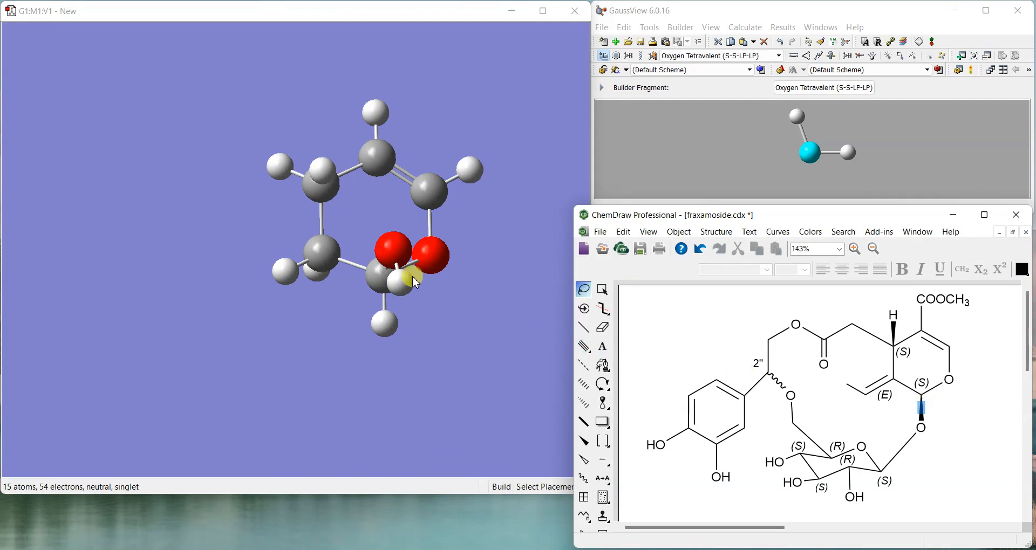
left_click_drag(398, 248, 442, 330)
Replace the outward-pointing hydrogen on the saturated ring carbon next to the double bond with a Carbon Tetrahedral fragment, keeping the front-facing hydrogen
left_click(878, 340)
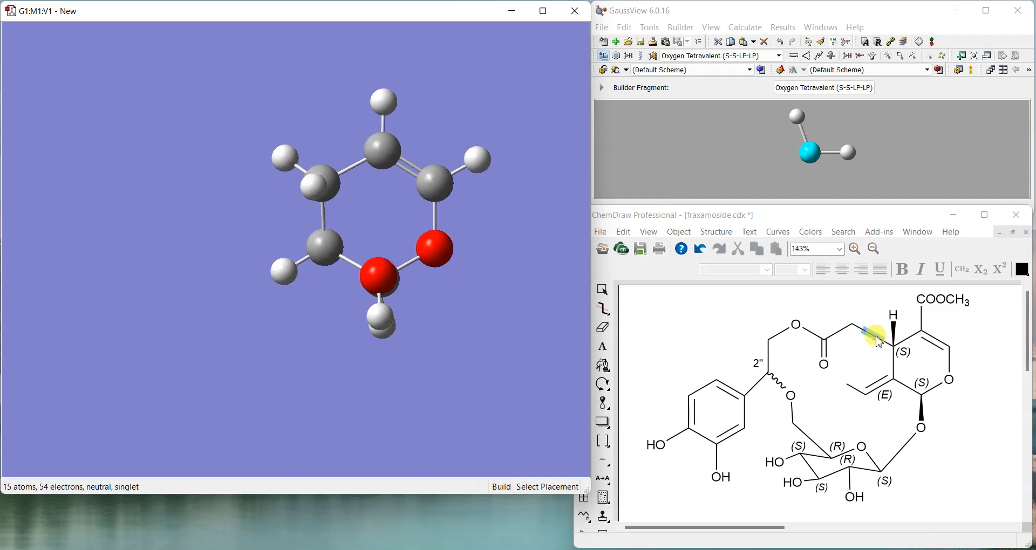
left_click_drag(308, 181, 316, 170)
left_click(888, 313)
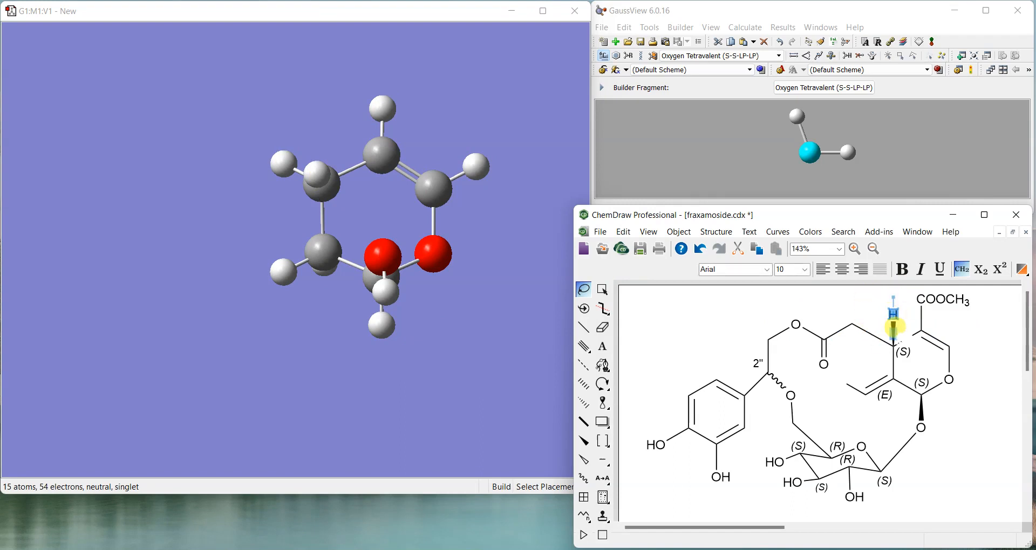
left_click(890, 339)
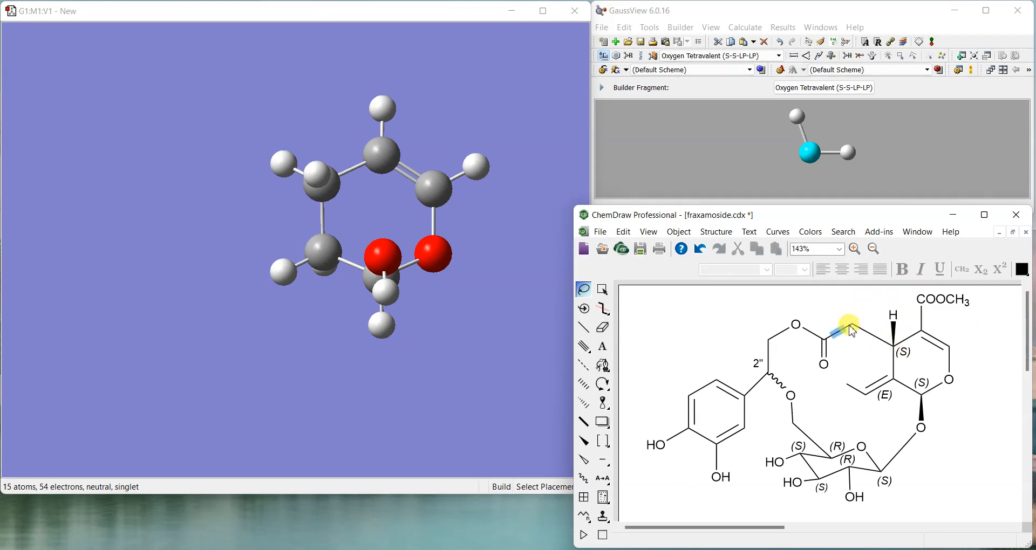
left_click_drag(855, 325, 851, 347)
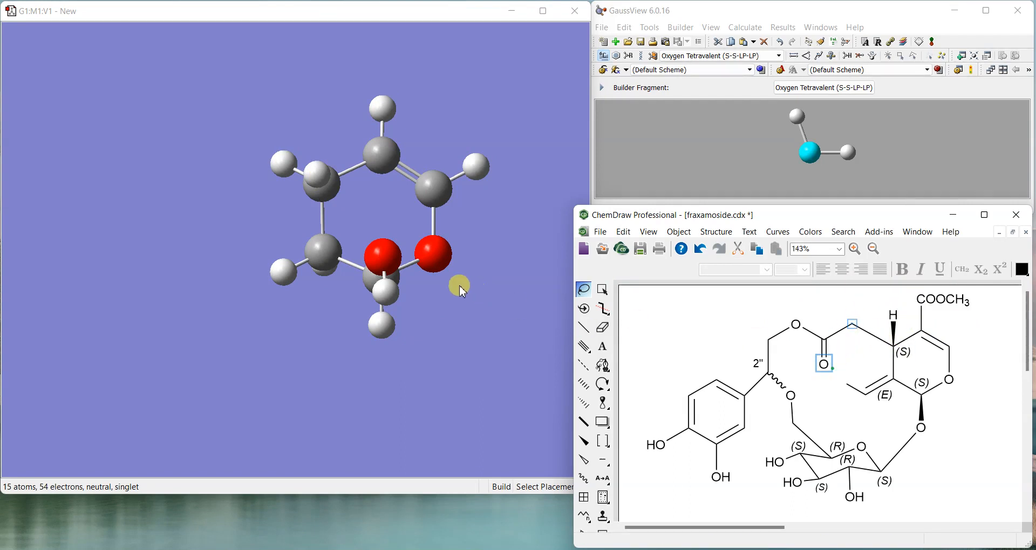
left_click(647, 11)
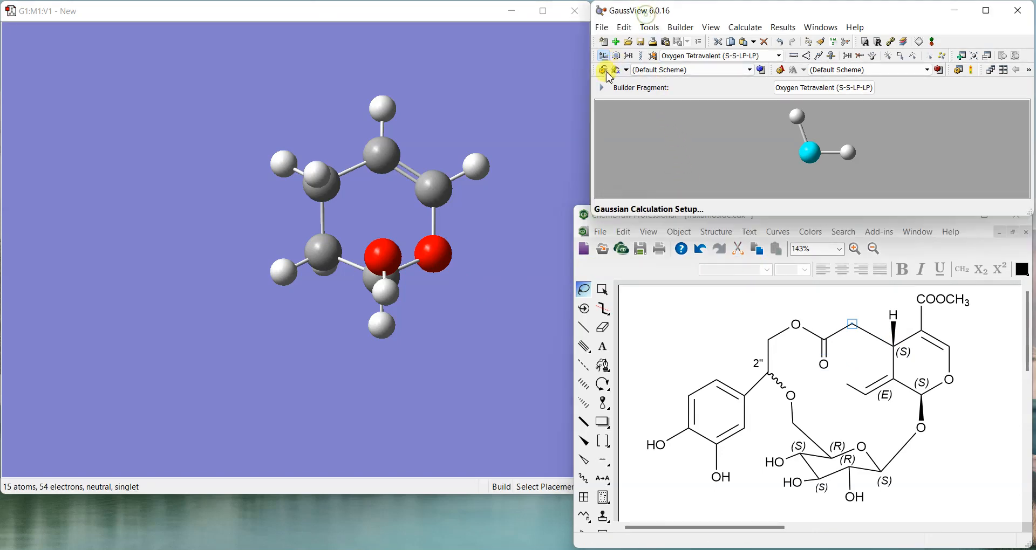
left_click(603, 70)
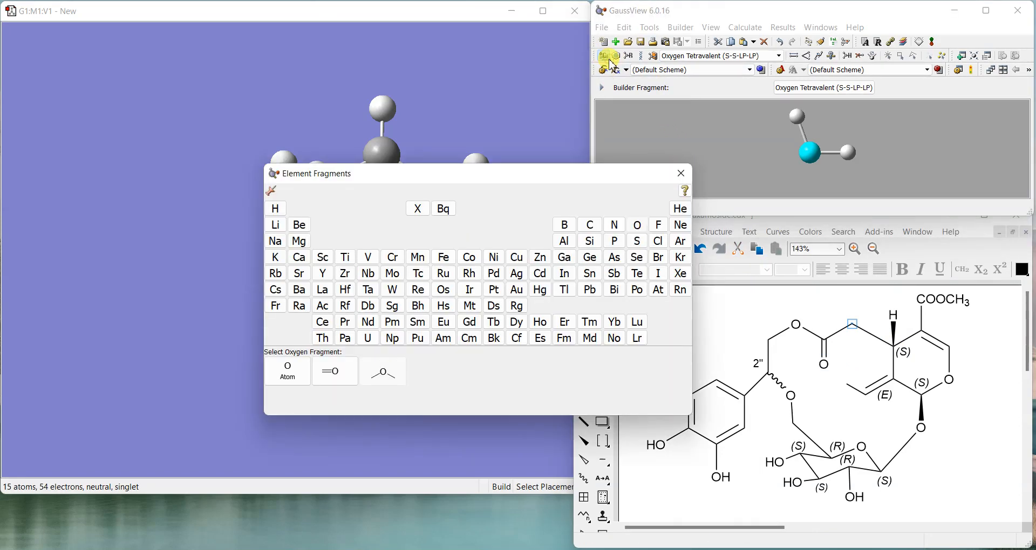
left_click(589, 224)
left_click(526, 371)
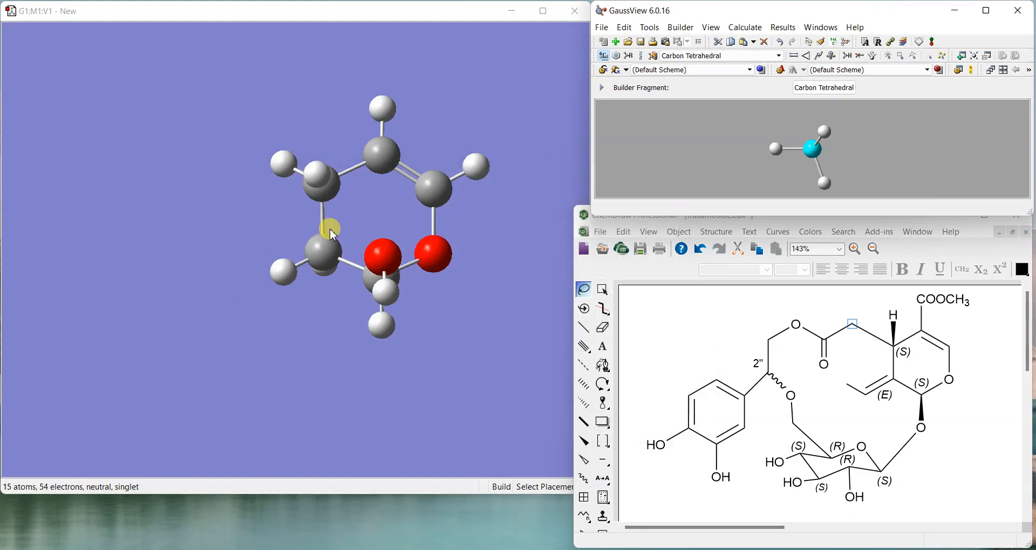
left_click_drag(316, 209, 312, 180)
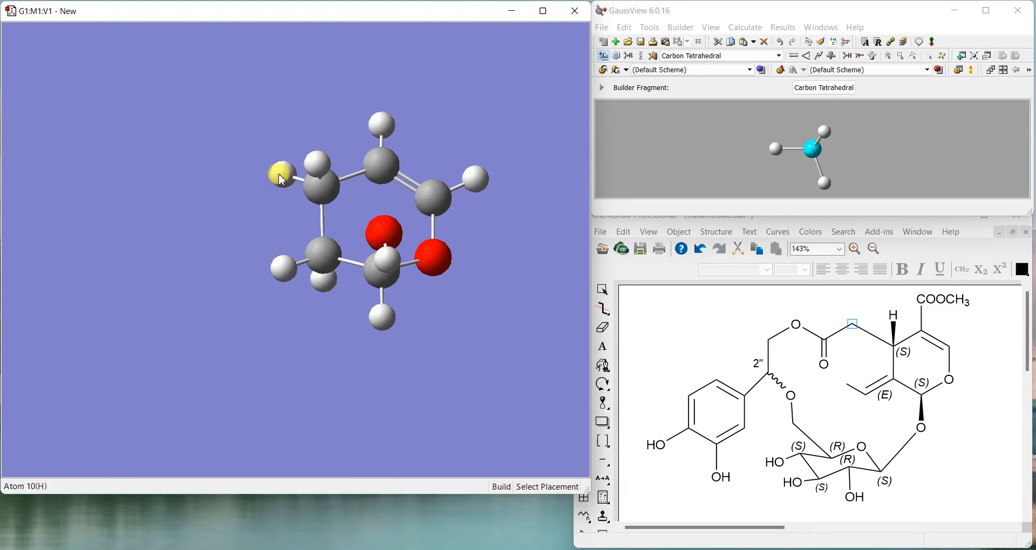
left_click(299, 180)
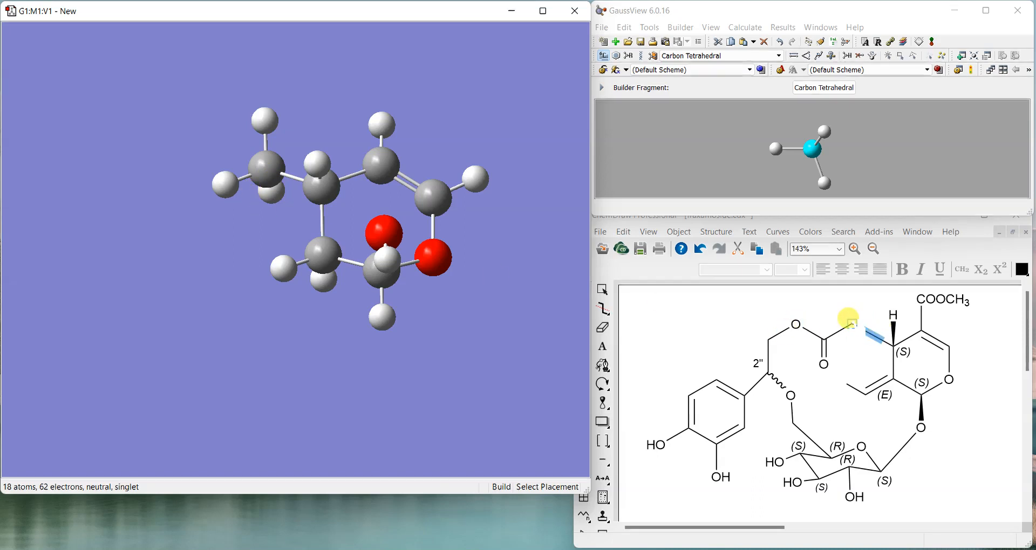
Attach a formyl R-group to the side-chain carbon in place of its outermost hydrogen
left_click(823, 342)
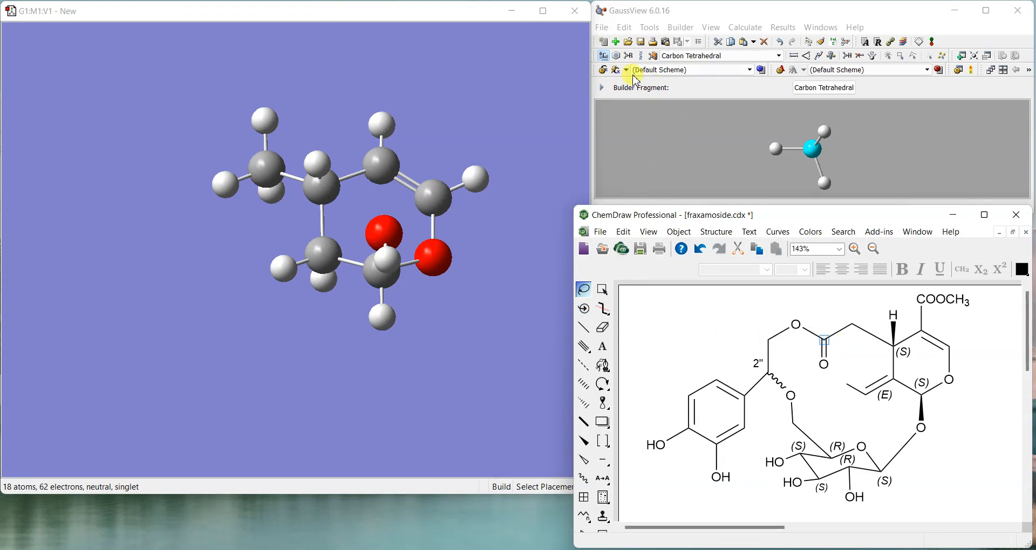
left_click(616, 56)
left_click(629, 55)
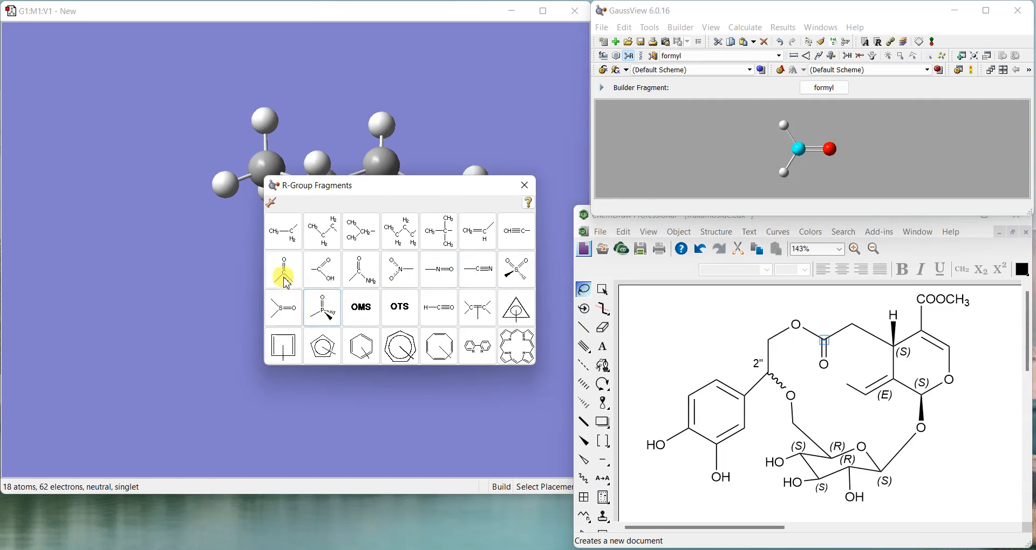
left_click(285, 274)
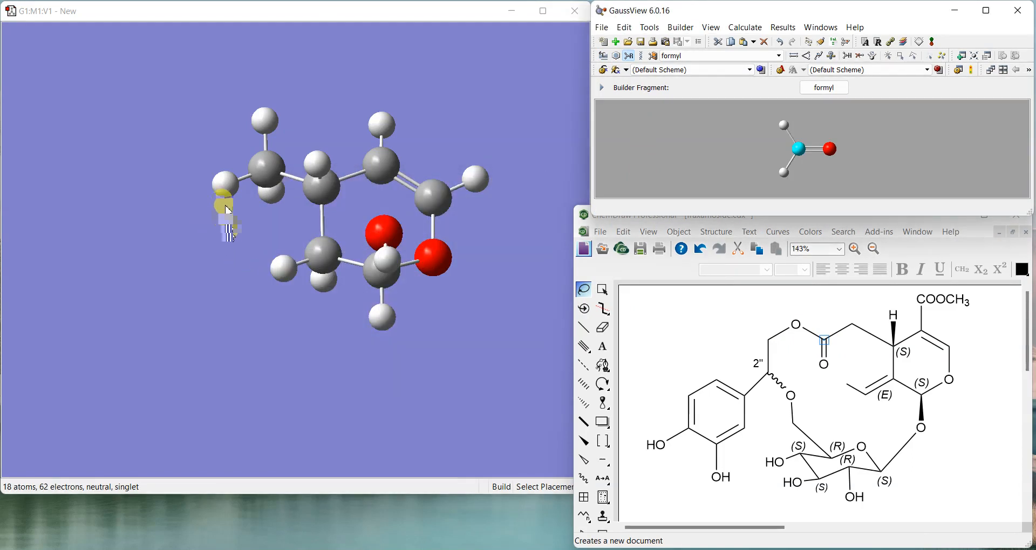
left_click(225, 190)
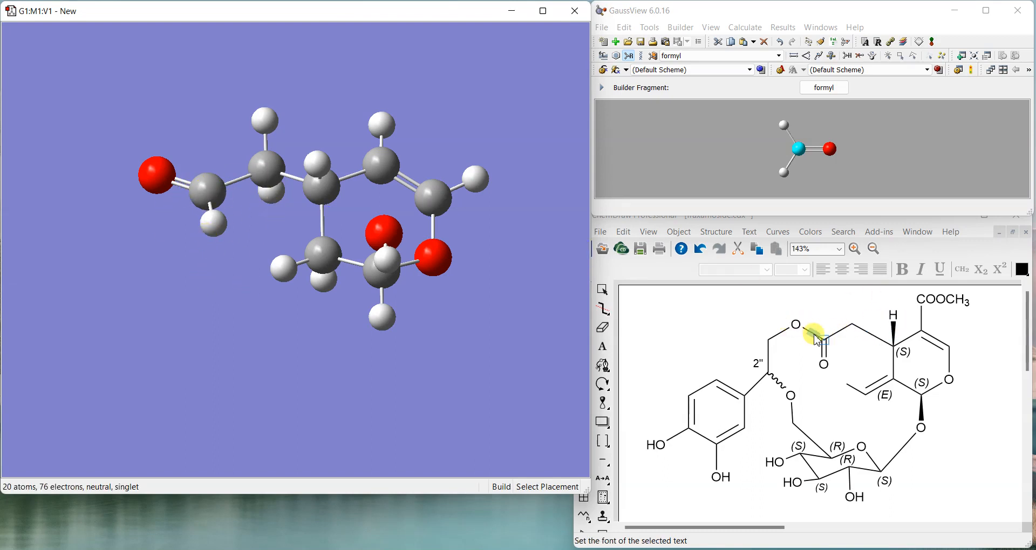
Replace the formyl hydrogen with an Oxygen Tetravalent (S-S-LP-LP) fragment to form the carboxyl group
left_click(604, 56)
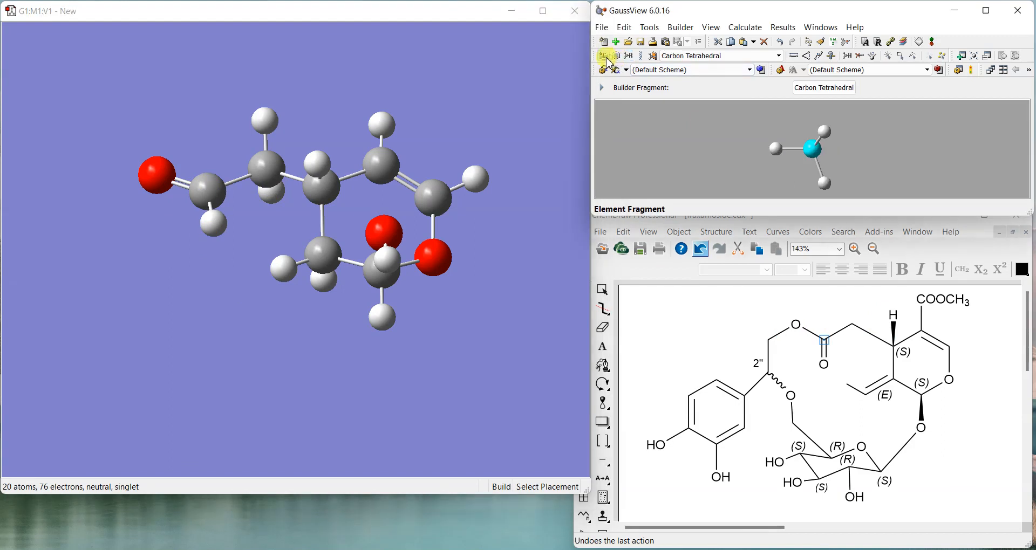
left_click(637, 226)
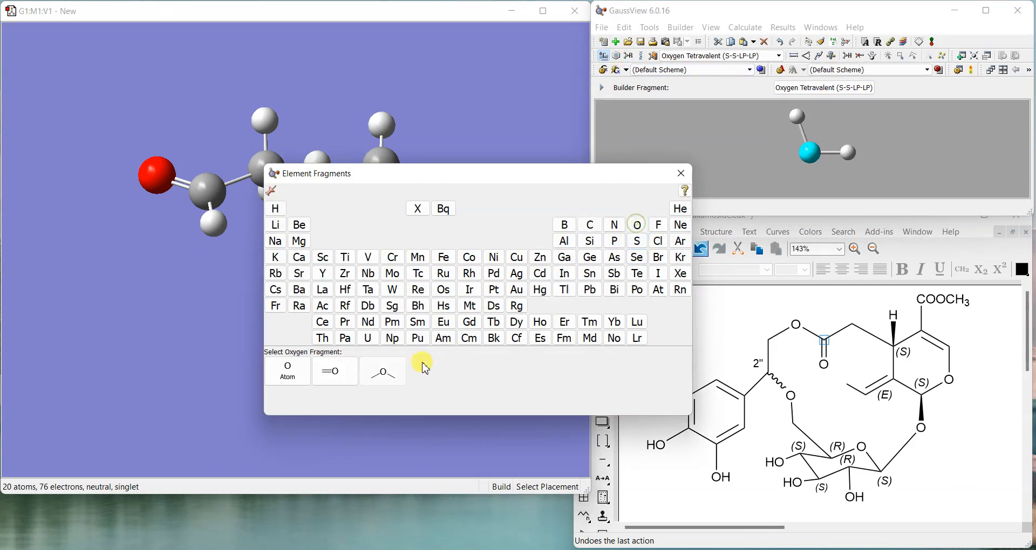
left_click(386, 366)
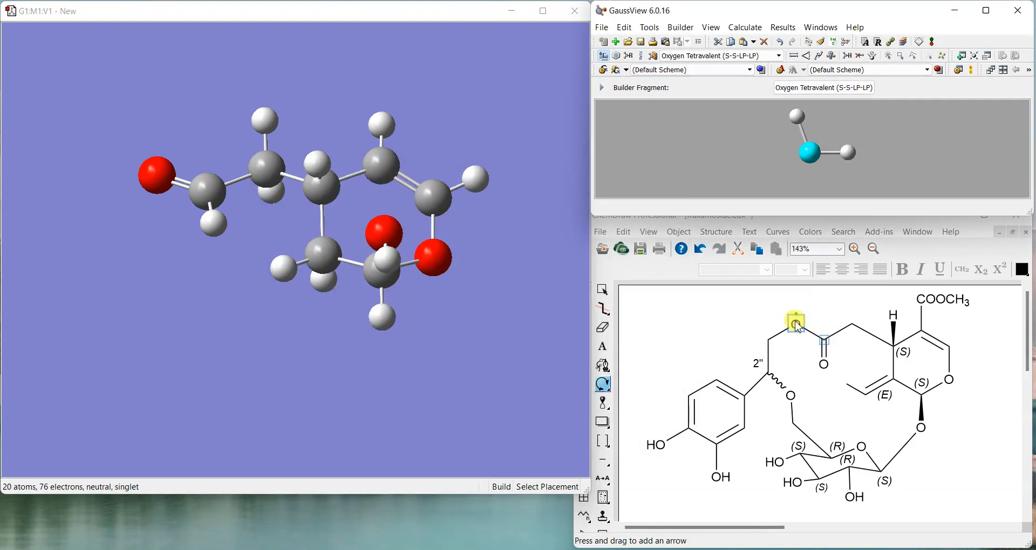
left_click(215, 227)
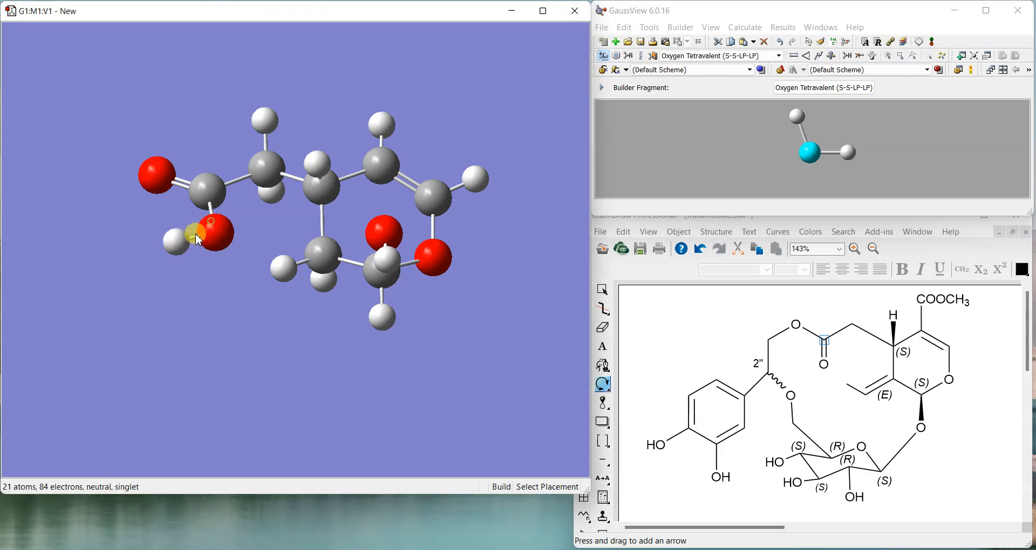
Extend the carboxyl oxygen with a chain of two Carbon Tetrahedral fragments, following the ChemDraw structure
left_click(603, 56)
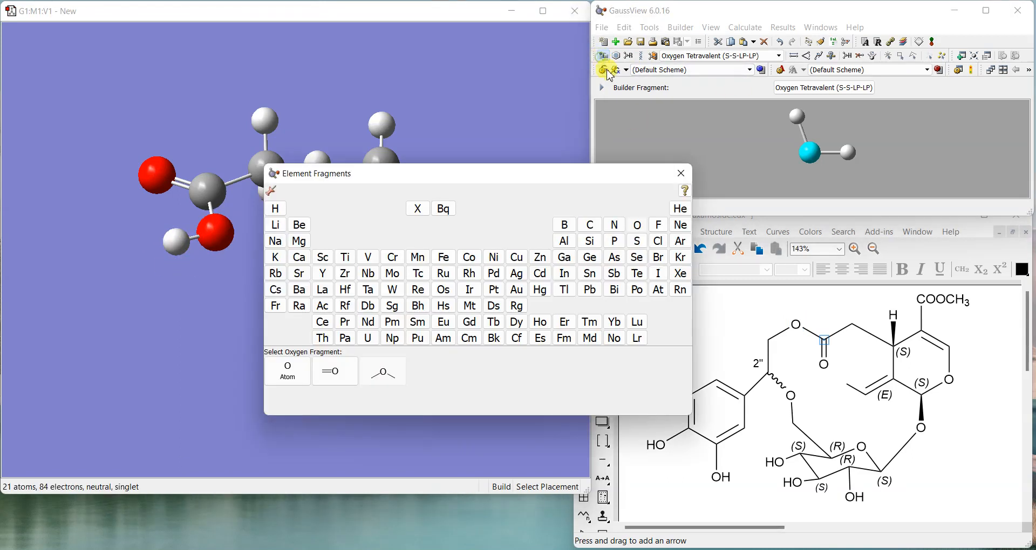
left_click(600, 226)
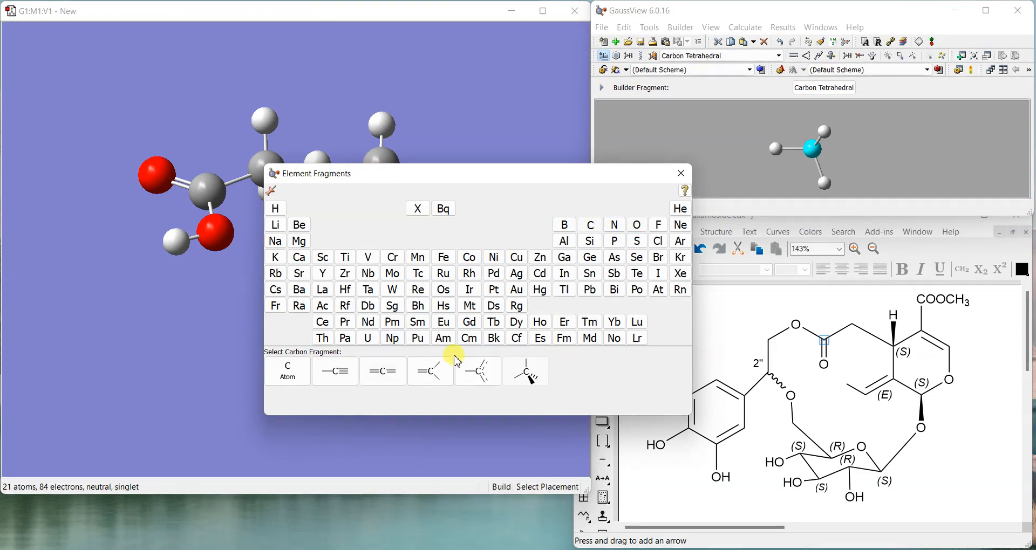
left_click(477, 369)
left_click(180, 247)
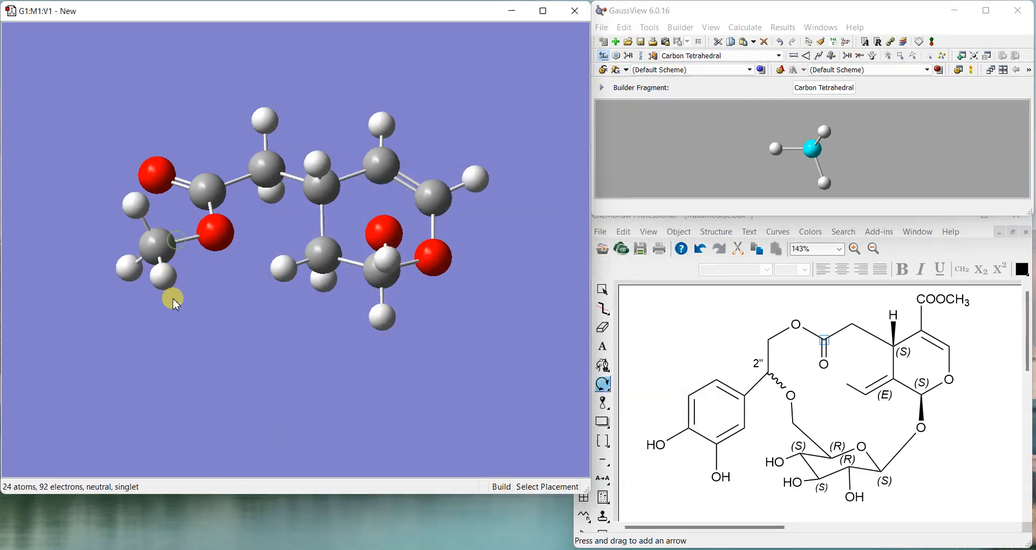
left_click(162, 281)
left_click(604, 403)
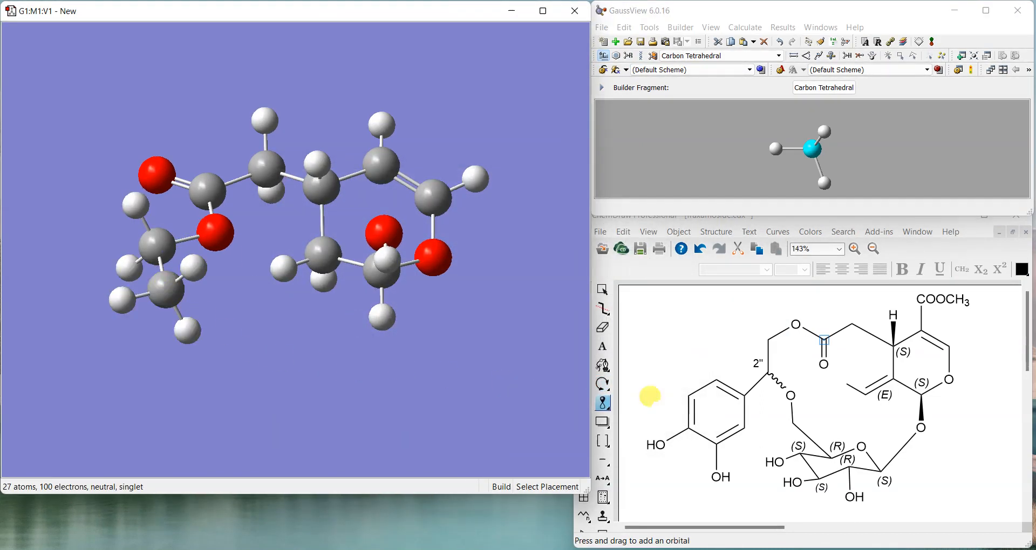
left_click(771, 348)
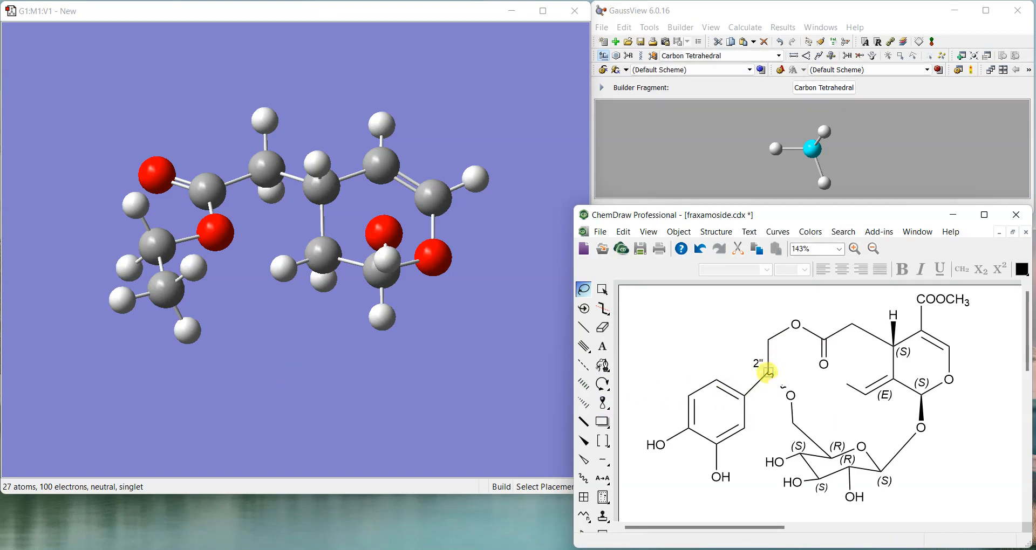
Delete the rear hydrogen on the ring carbon that carries the (E) double-bonded side chain in the ChemDraw structure
mouse_move(699, 365)
left_mouse_down()
mouse_move(652, 479)
mouse_move(745, 469)
mouse_move(748, 451)
left_mouse_up()
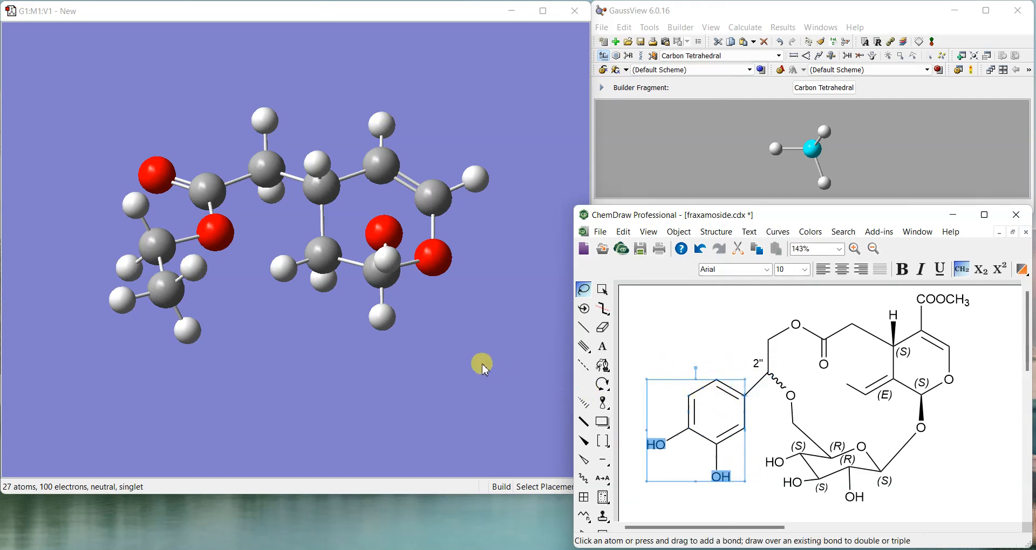
mouse_move(490, 351)
left_mouse_down()
mouse_move(481, 342)
mouse_move(492, 372)
mouse_move(482, 358)
left_mouse_up()
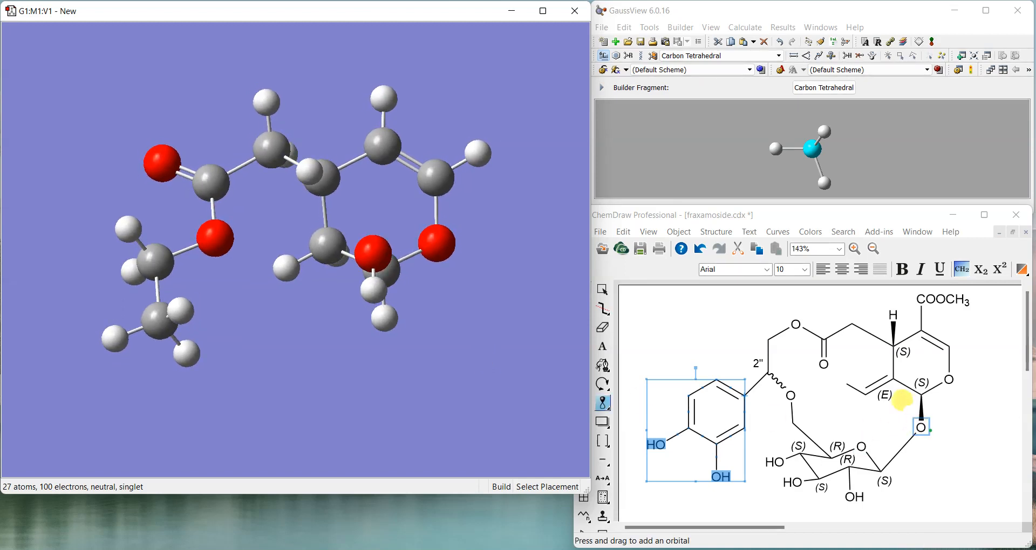
left_click_drag(890, 411, 829, 388)
mouse_move(891, 362)
left_mouse_down()
mouse_move(912, 362)
mouse_move(862, 419)
left_mouse_up()
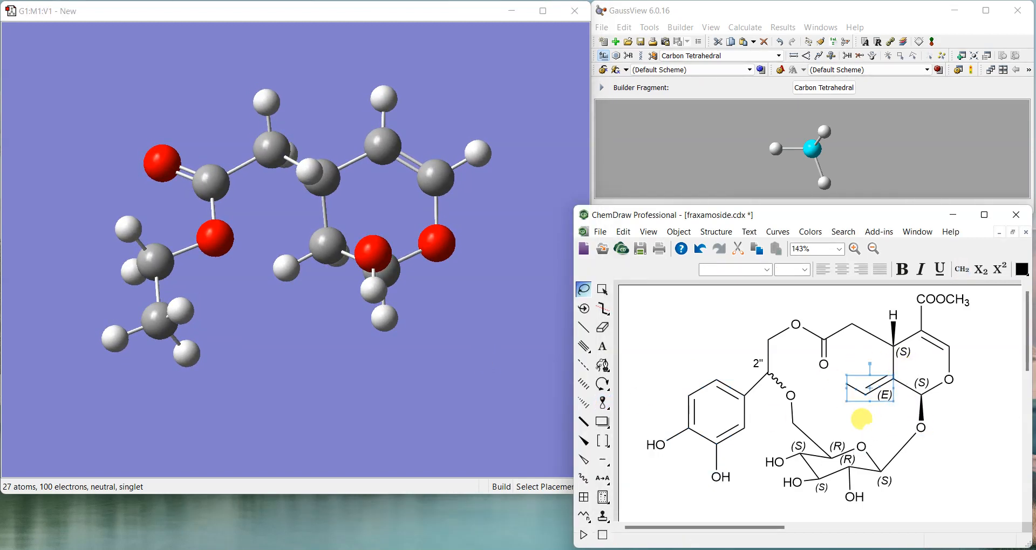
left_click(982, 418)
mouse_move(334, 297)
left_mouse_down()
mouse_move(335, 279)
mouse_move(335, 291)
left_mouse_up()
left_click(726, 364)
mouse_move(304, 321)
left_mouse_down()
mouse_move(328, 321)
mouse_move(338, 291)
mouse_move(303, 284)
mouse_move(327, 289)
mouse_move(318, 317)
left_mouse_up()
left_click(788, 156)
left_click(859, 56)
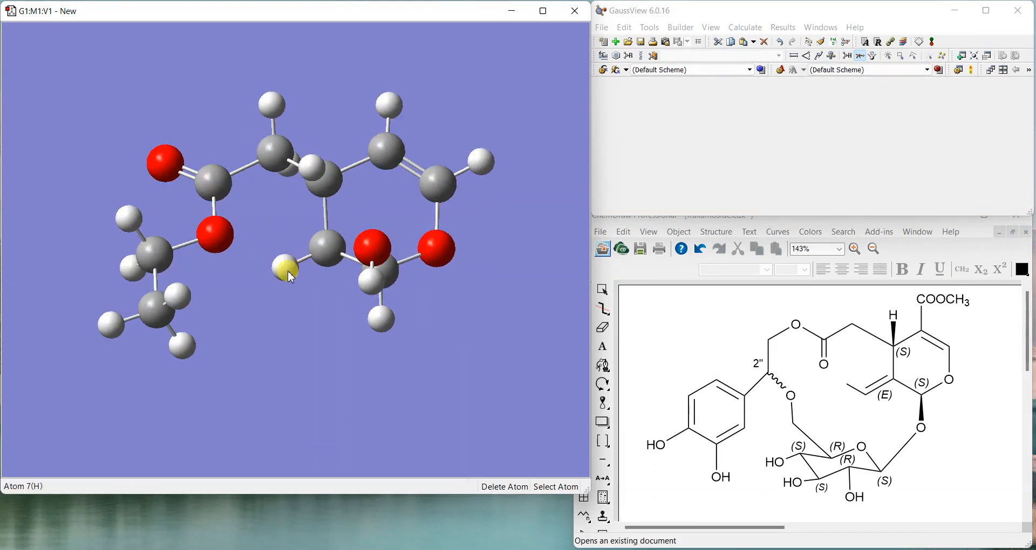
Replace the remaining hydrogen on that ring carbon with a Carbon Tetrahedral fragment as the start of the (E) side chain
left_click(603, 56)
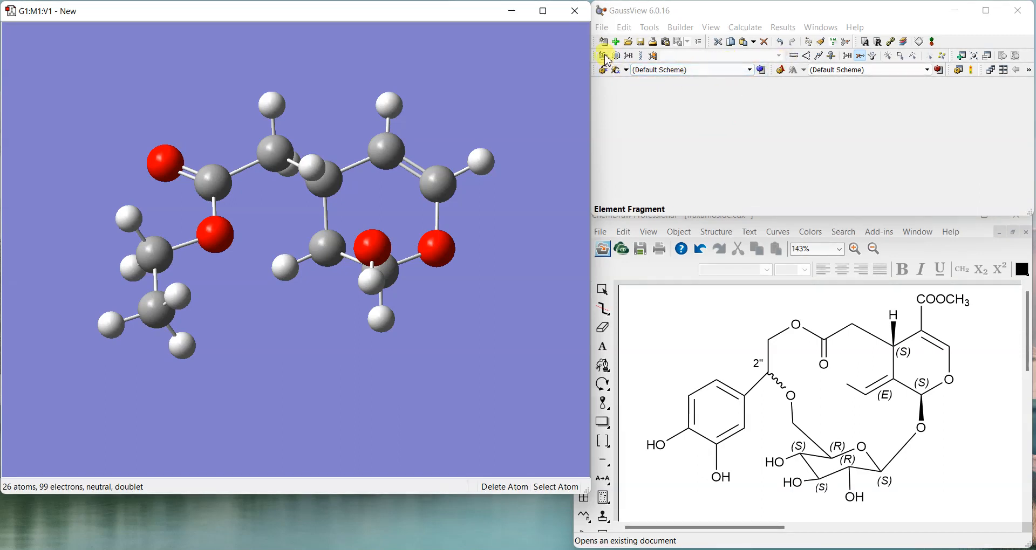
left_click(604, 56)
left_click(286, 270)
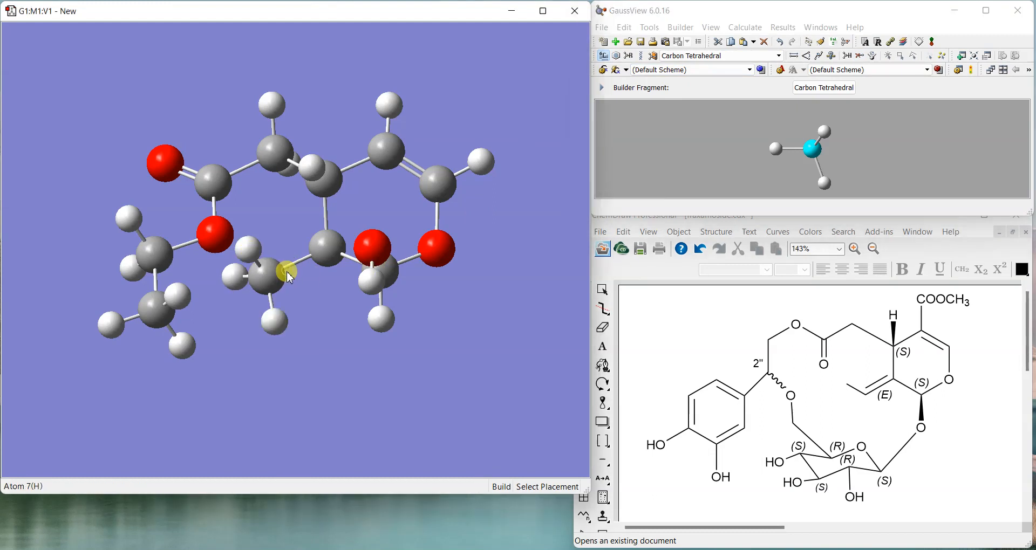
left_click_drag(286, 308, 309, 339)
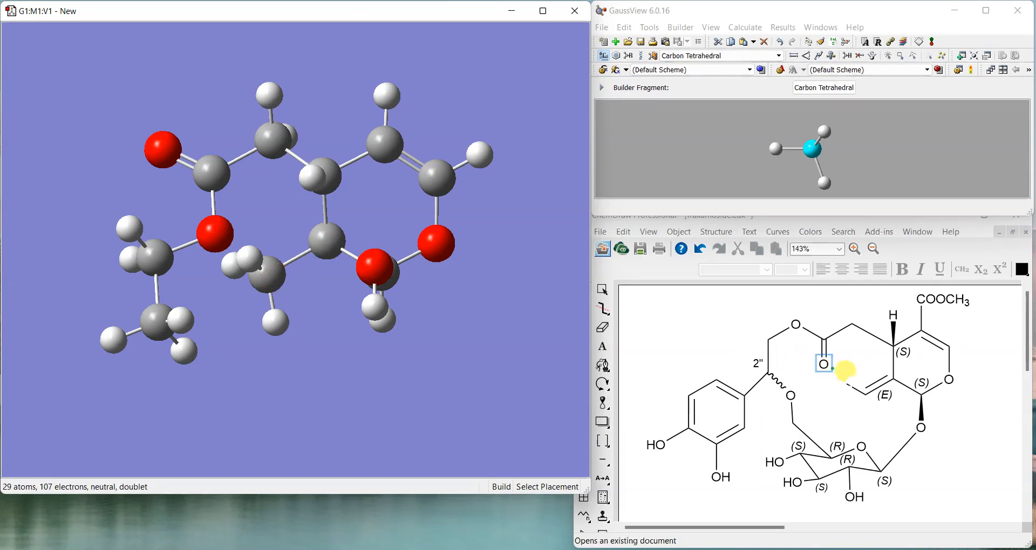
left_click(847, 385)
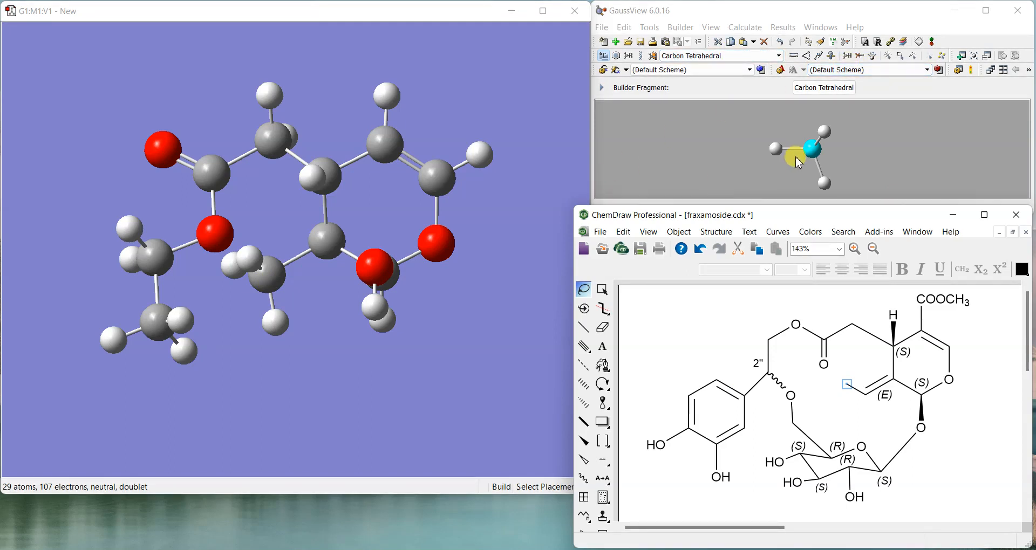
Delete one hydrogen from the newly added side-chain carbon and change its bond to the ring carbon to a double bond
left_click(860, 56)
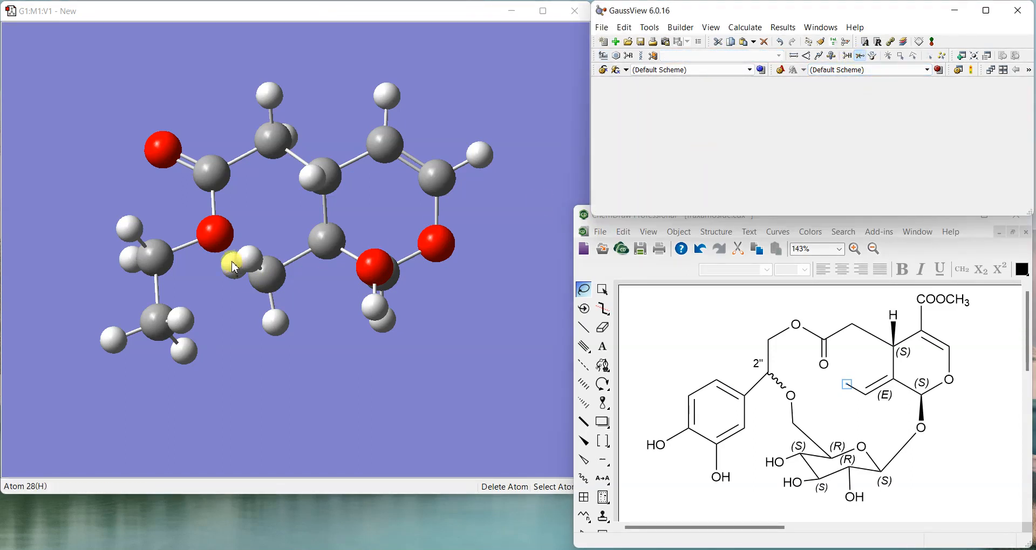
left_click(255, 263)
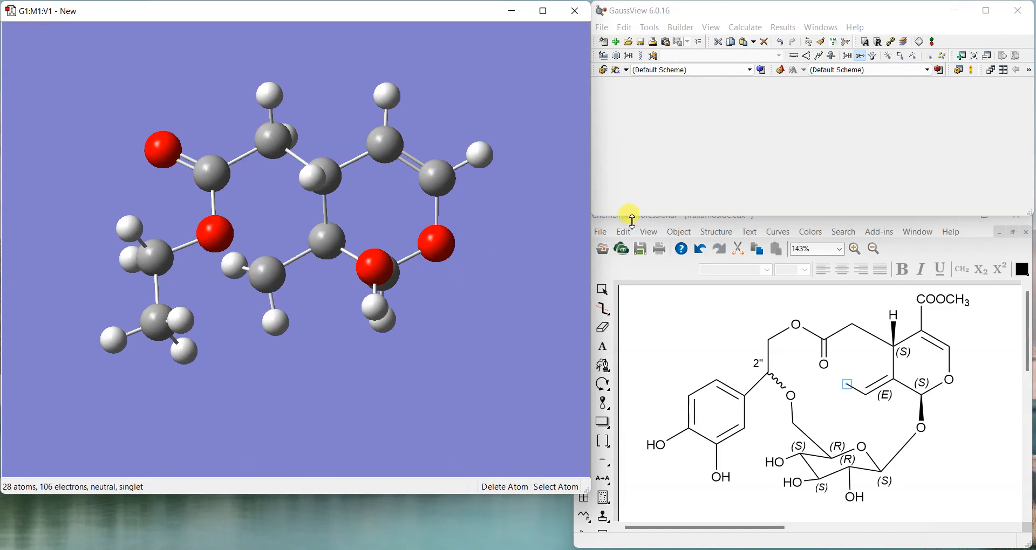
left_click(795, 56)
left_click(258, 281)
left_click(327, 241)
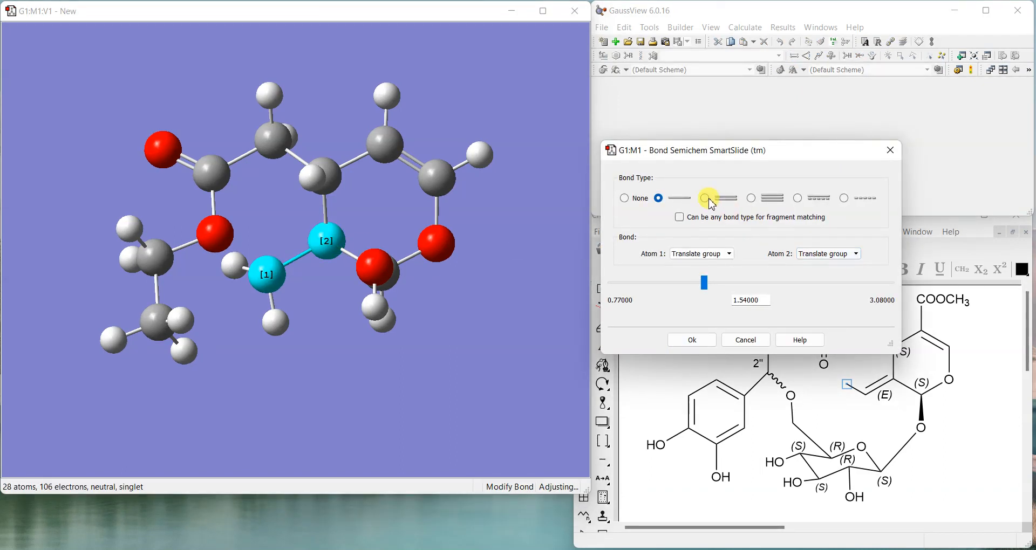
left_click(693, 341)
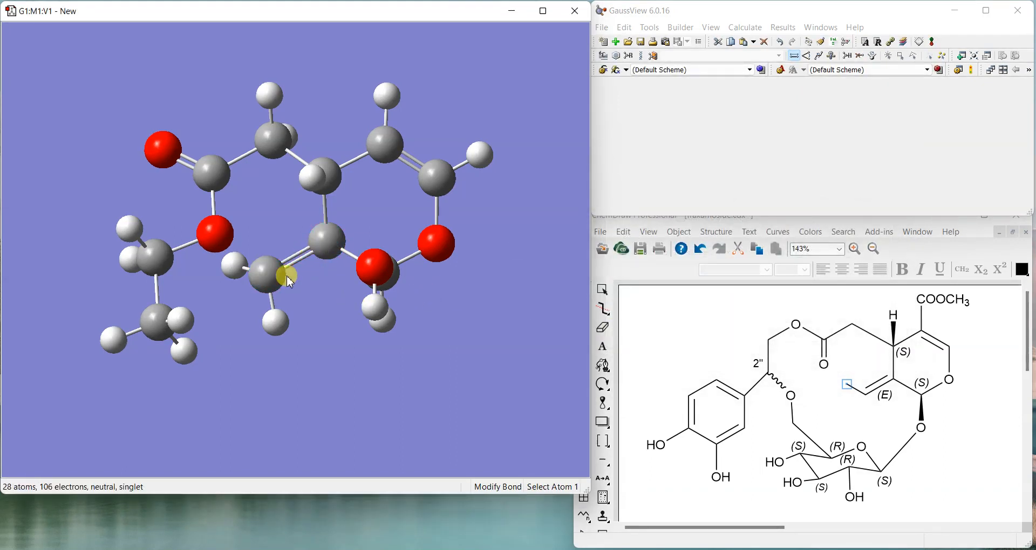
Clean the geometry of the whole structure and check the cleaned model around the double bond
left_click(831, 56)
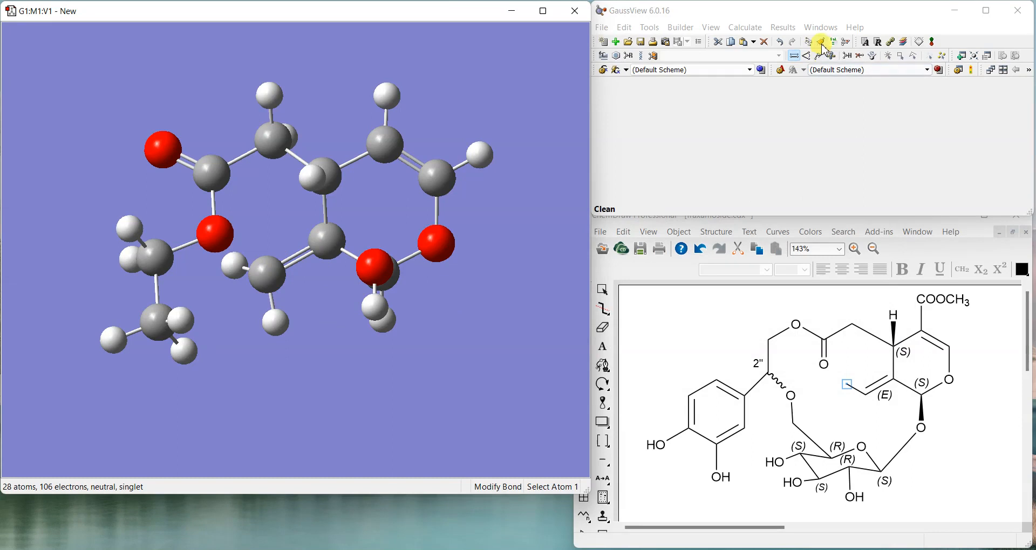
left_click_drag(363, 324, 303, 320)
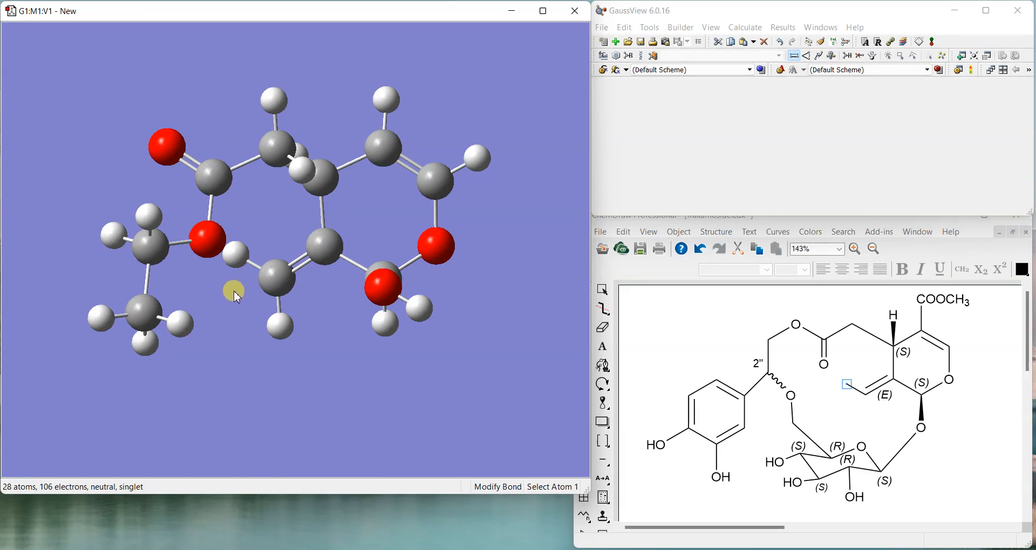
mouse_move(254, 273)
left_mouse_down()
mouse_move(241, 268)
mouse_move(260, 278)
left_mouse_up()
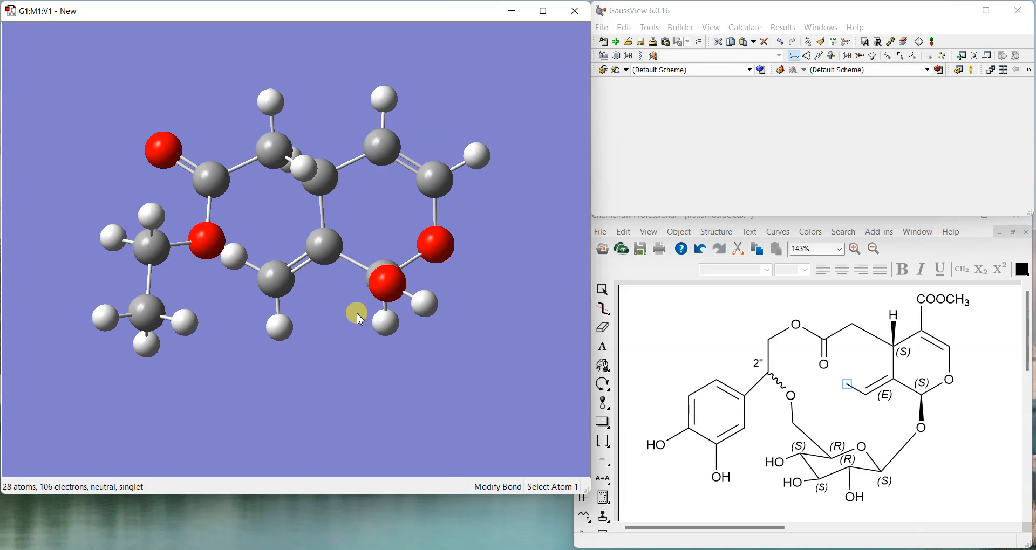
left_click_drag(366, 358, 360, 361)
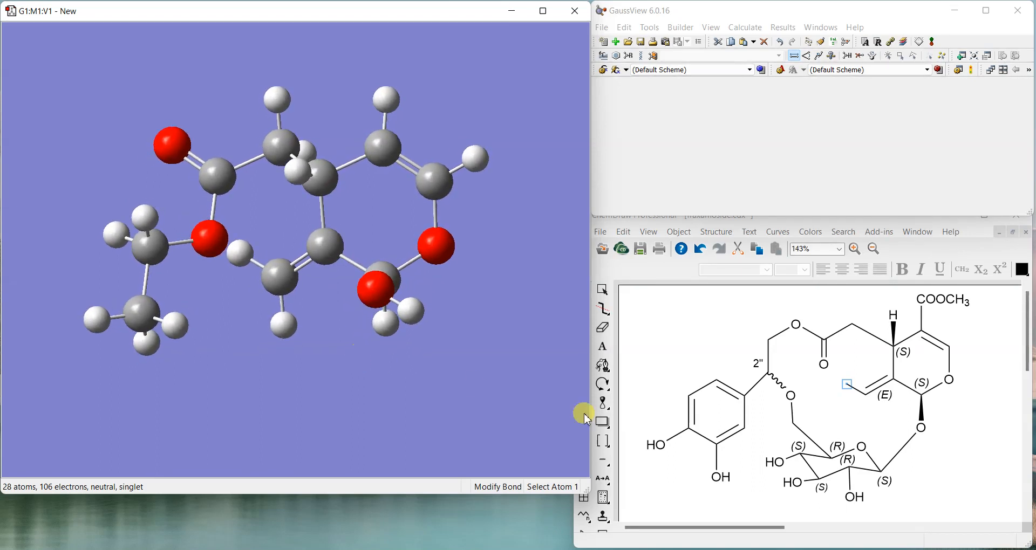
Examine the sugar unit and its bridging oxygens in the ChemDraw structure against the free end of the model
mouse_move(933, 464)
left_mouse_down()
mouse_move(783, 373)
mouse_move(750, 468)
mouse_move(866, 506)
mouse_move(888, 496)
left_mouse_up()
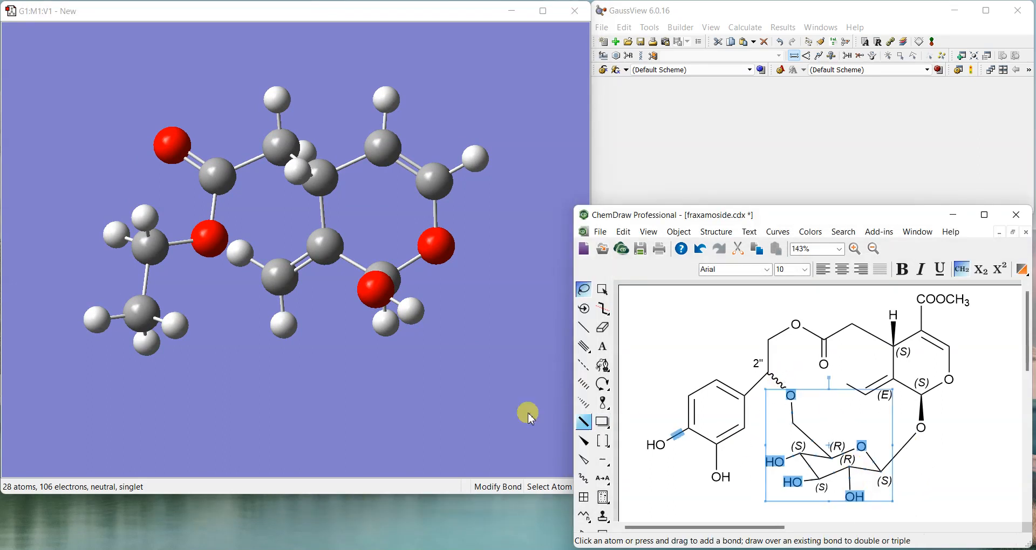
left_click_drag(460, 384, 384, 311)
middle_click_drag(353, 282, 367, 202)
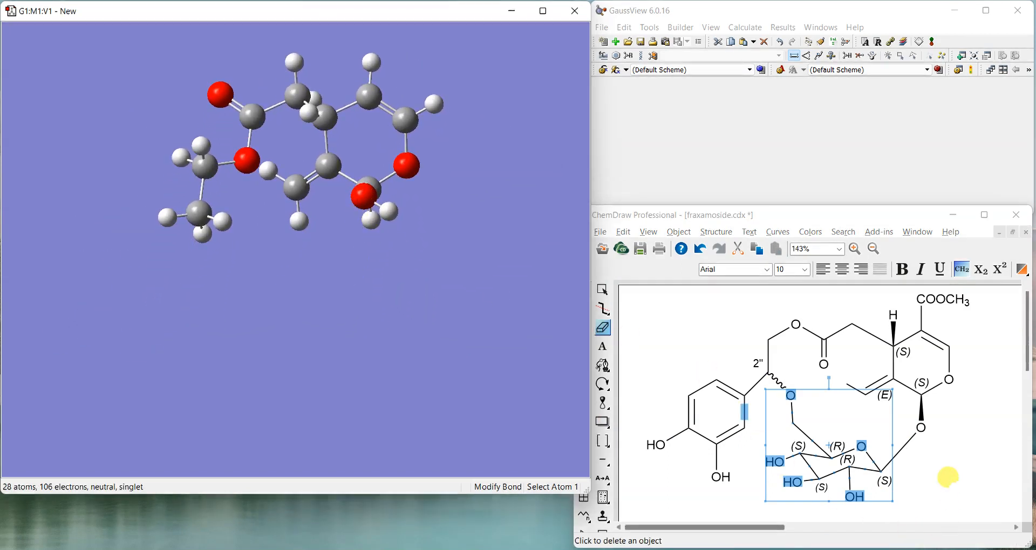
left_click(948, 482)
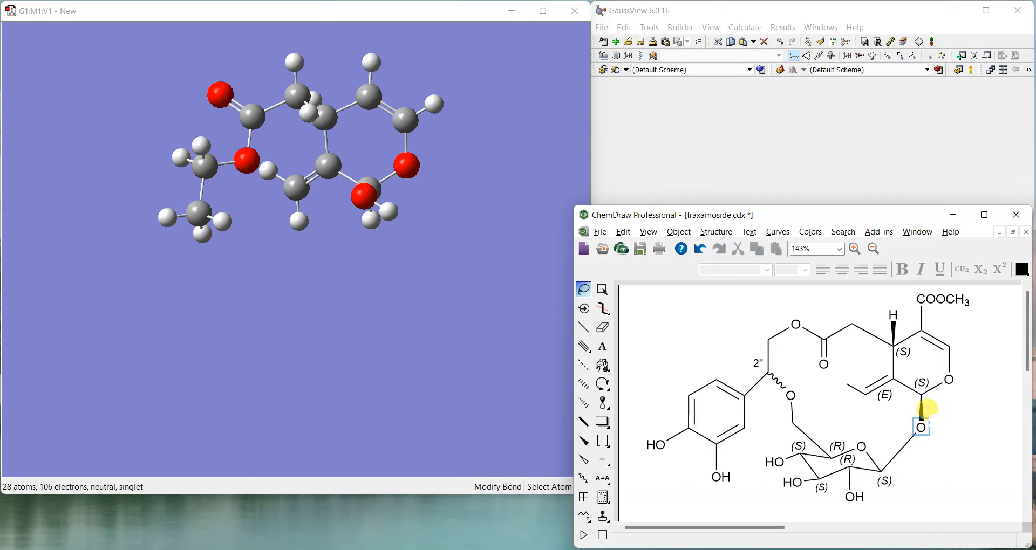
left_click(793, 396)
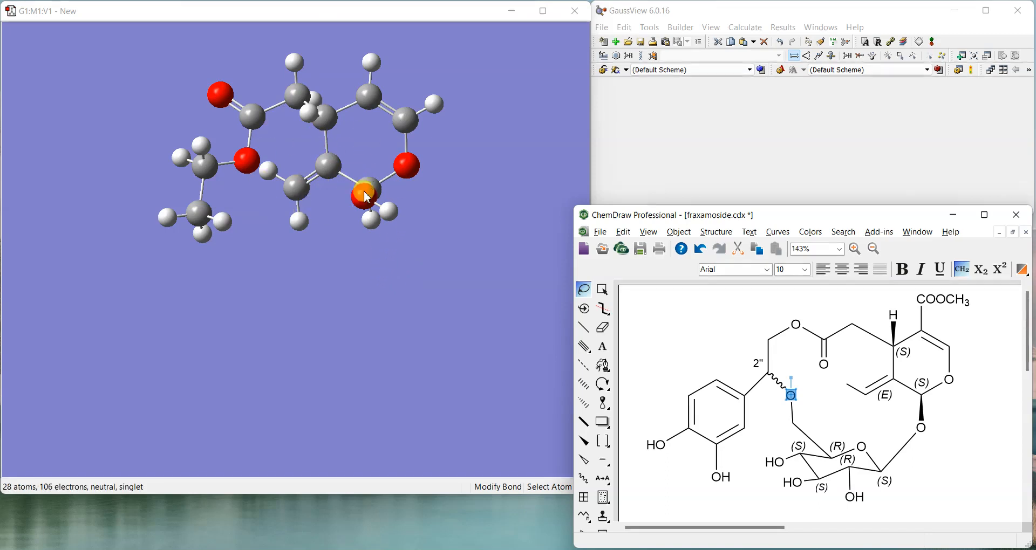
Set up a Gaussian Optimization job for the model with the Hartree-Fock method and the STO-3G basis set
left_click(758, 28)
left_click(763, 41)
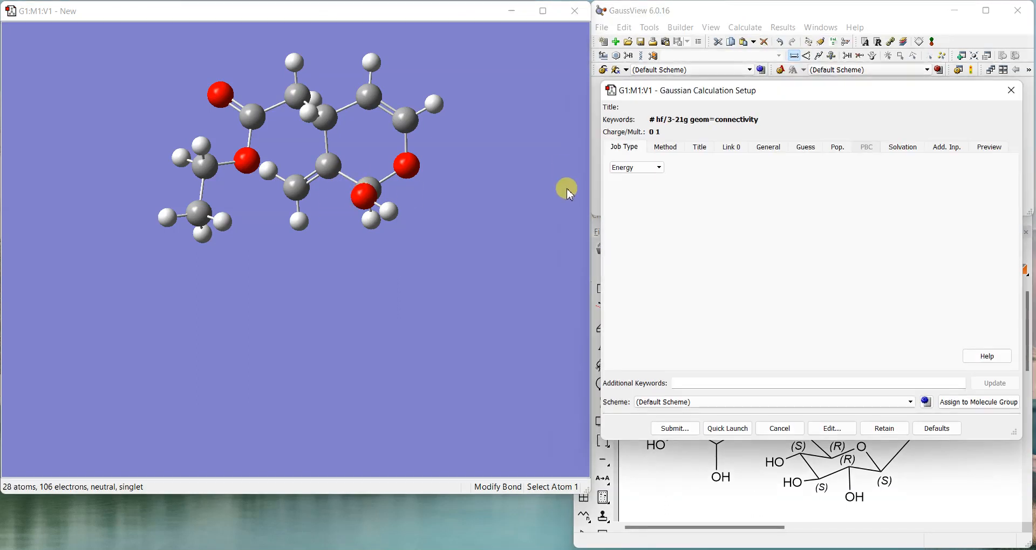
left_click(651, 175)
left_click(648, 196)
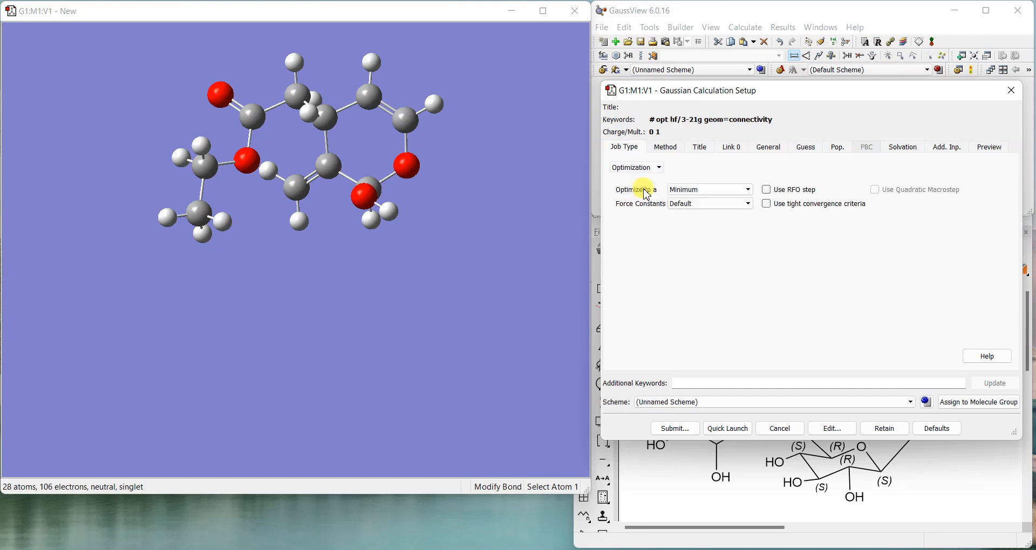
left_click(665, 151)
left_click(672, 212)
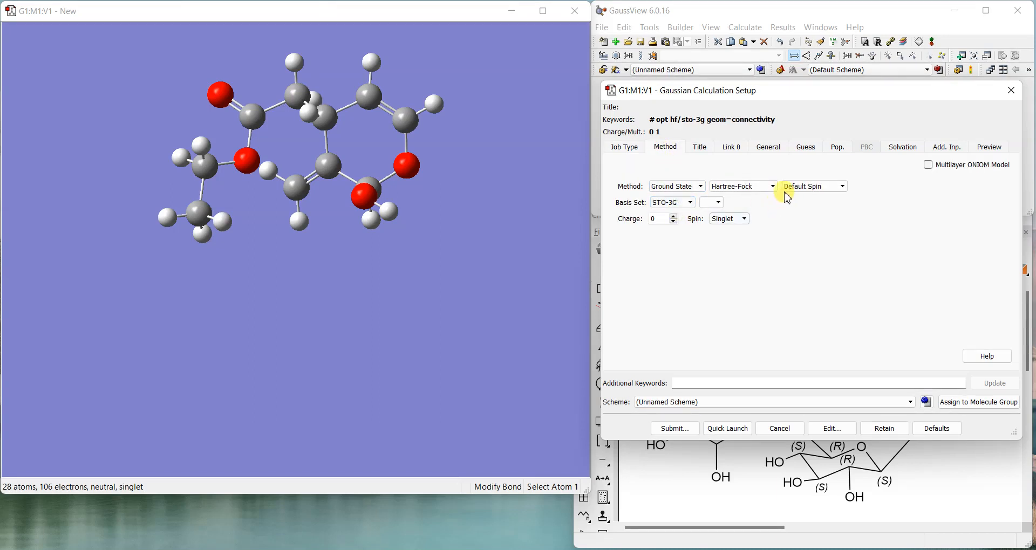
Set the shared processors to 4 and add the keyword scf=xqc to the Gaussian job
left_click(731, 149)
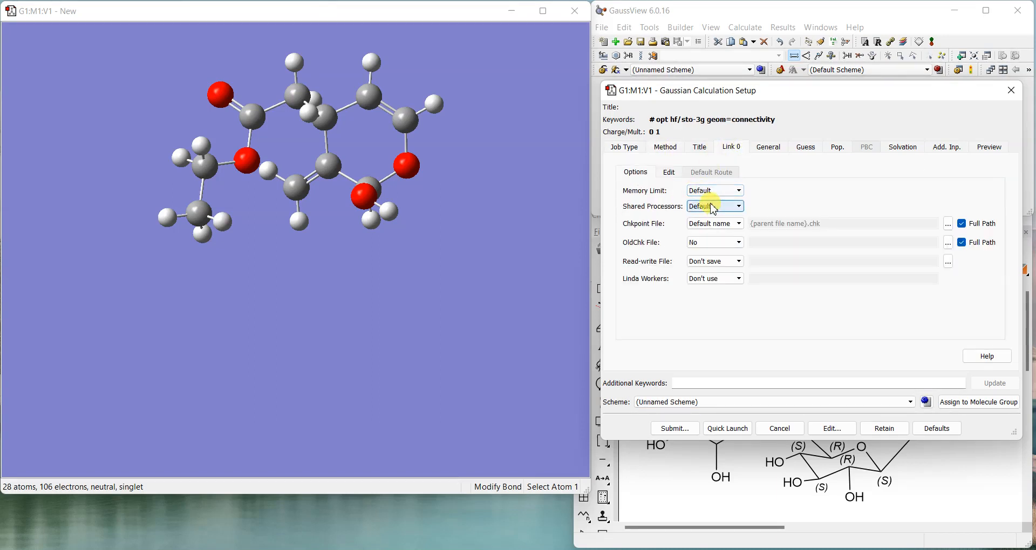
left_click(712, 205)
left_click(715, 251)
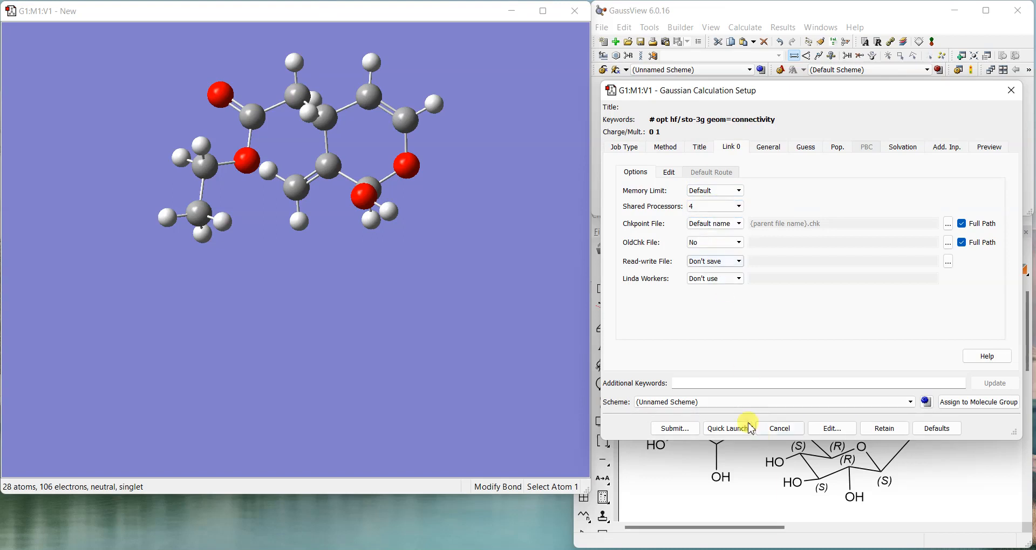
left_click(724, 382)
type("scf=xqc")
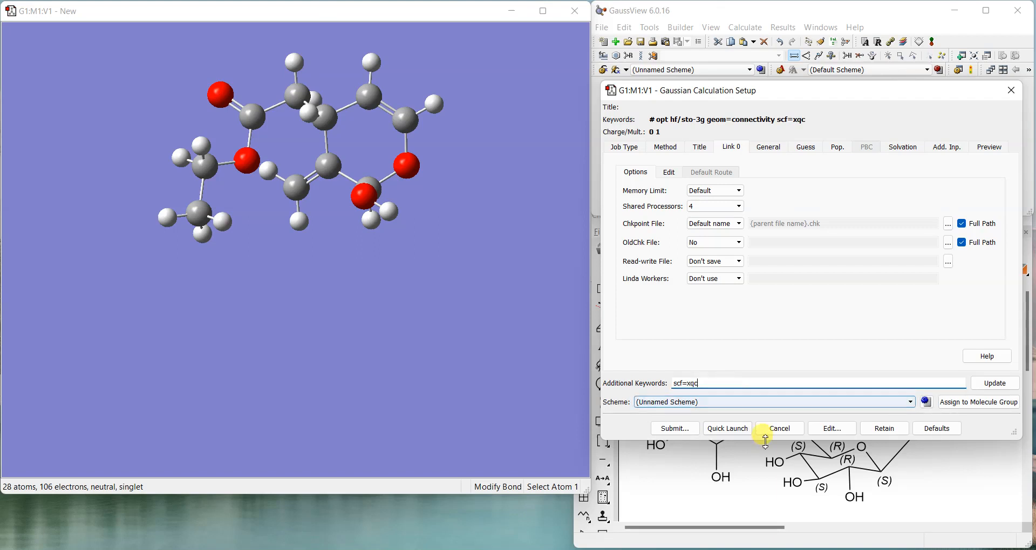
Save the Gaussian input file as 123 in the CompChem folder and open it for editing
left_click(836, 431)
left_click(826, 286)
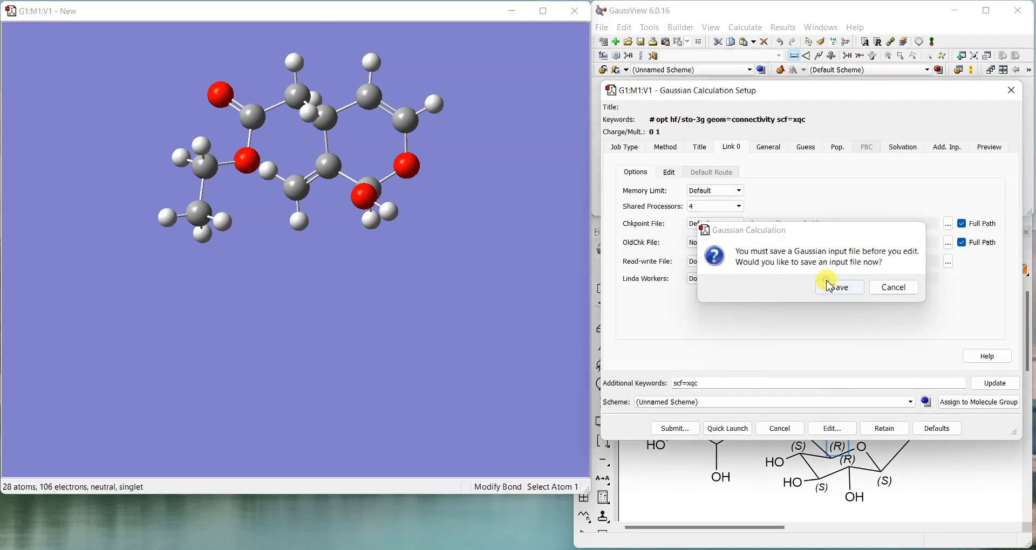
left_click_drag(230, 175, 147, 172)
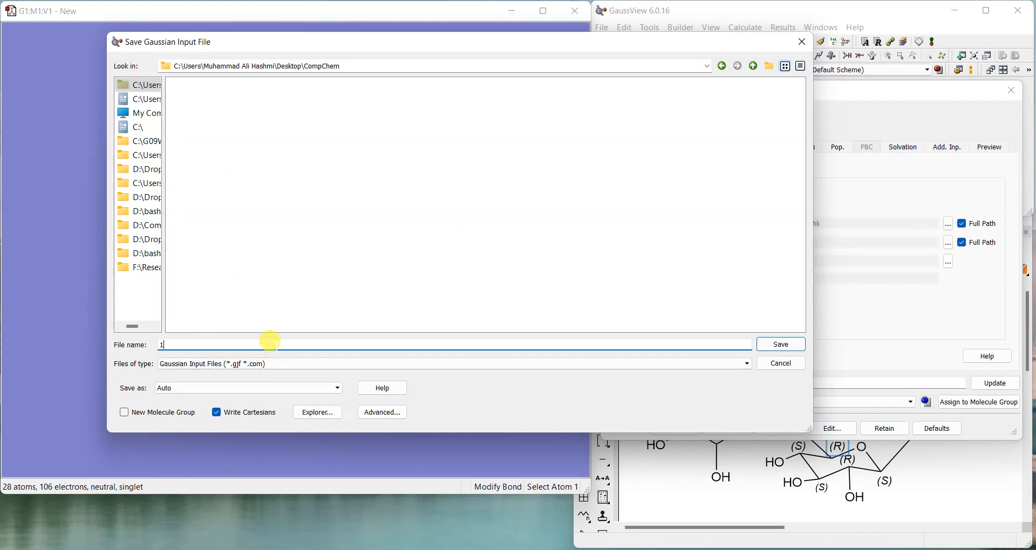
type("123")
key("Return")
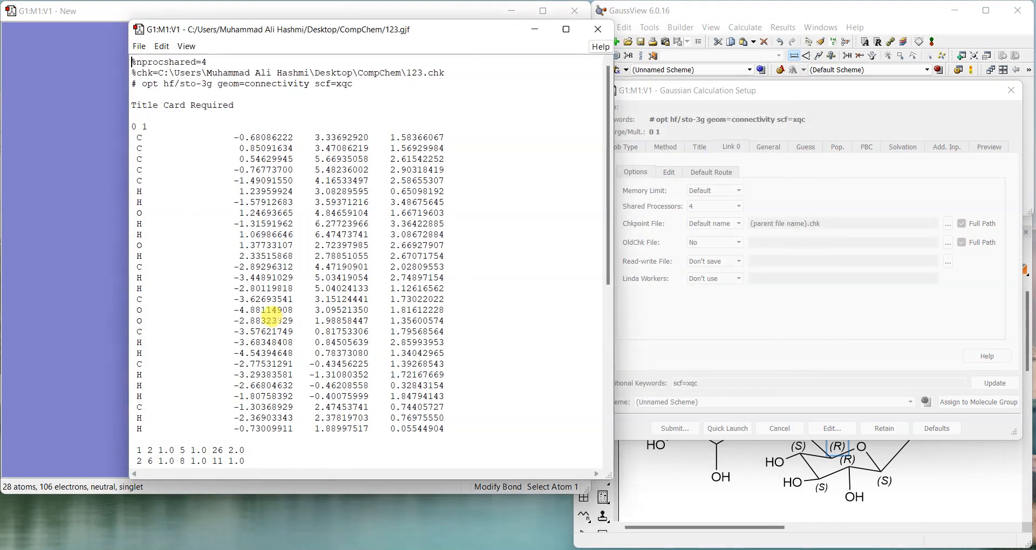
Close the input file text, submit the 123.gjf optimization to Gaussian and close the original model window
left_click(544, 35)
left_click(481, 319)
left_click(575, 10)
left_click_drag(292, 93, 329, 169)
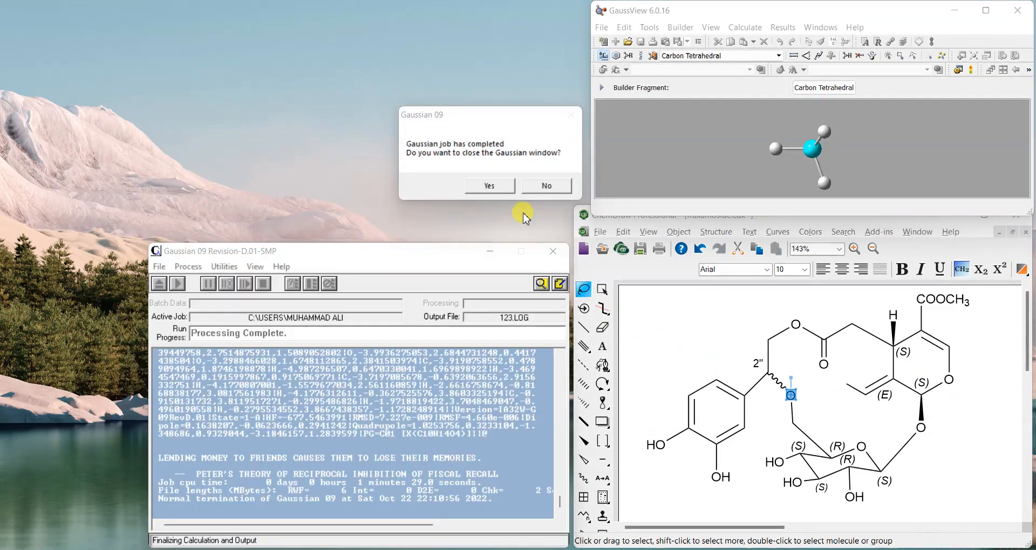
Close the completed Gaussian run and load the optimized structure from 123.log into GaussView
left_click(490, 186)
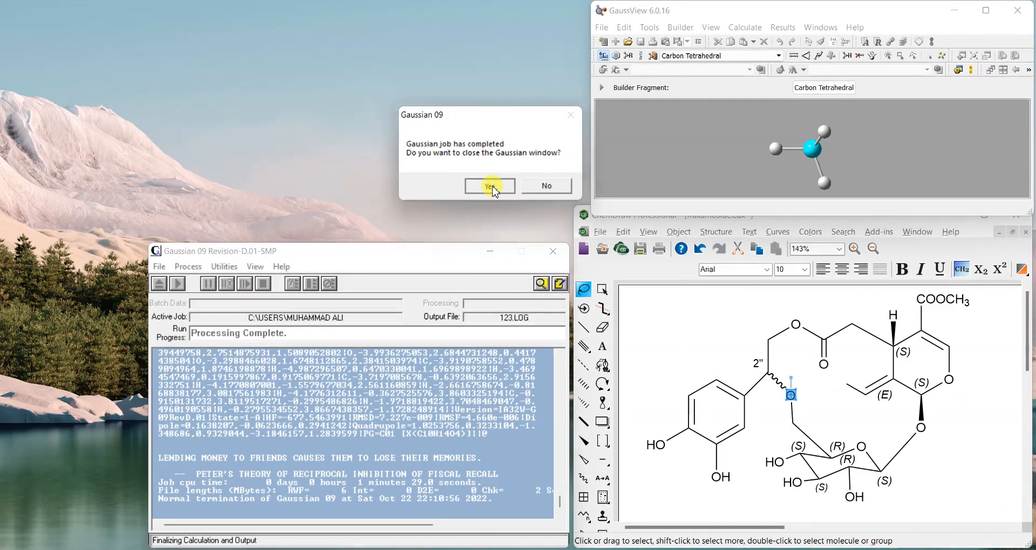
left_click(365, 287)
left_click(394, 408)
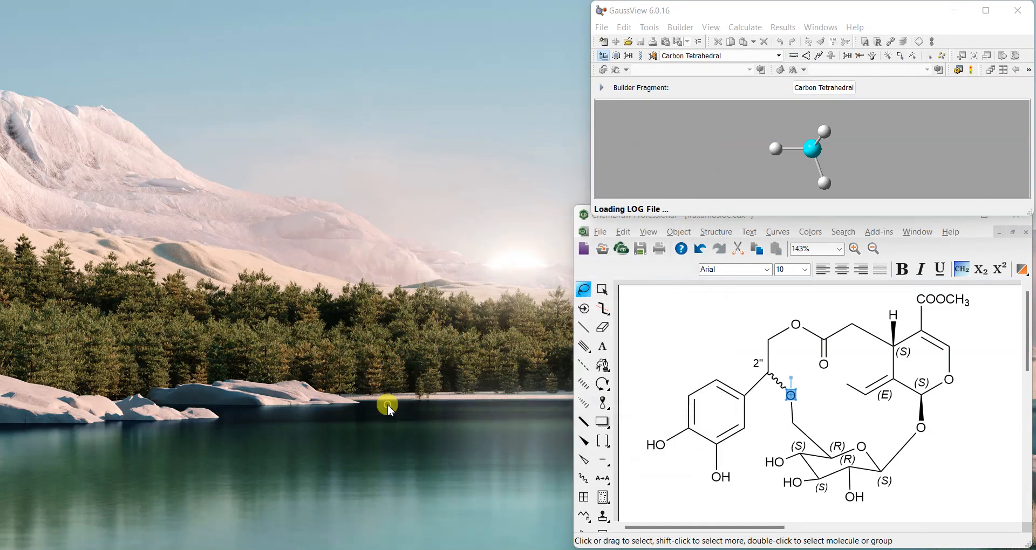
left_click_drag(587, 21, 363, 16)
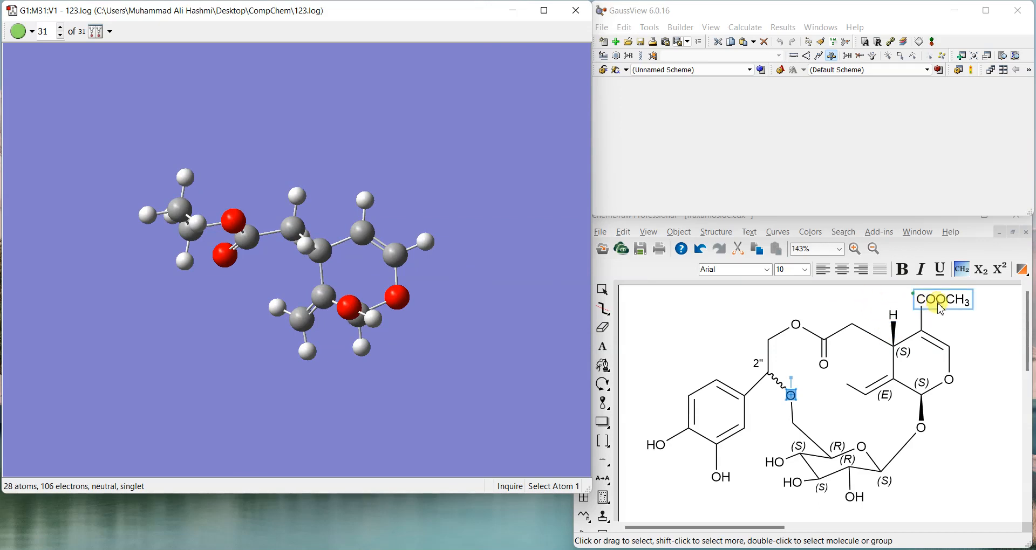
Create a new molecule group and place a cyclohexane-chair ring fragment in it as the base of the sugar unit
left_click(959, 306)
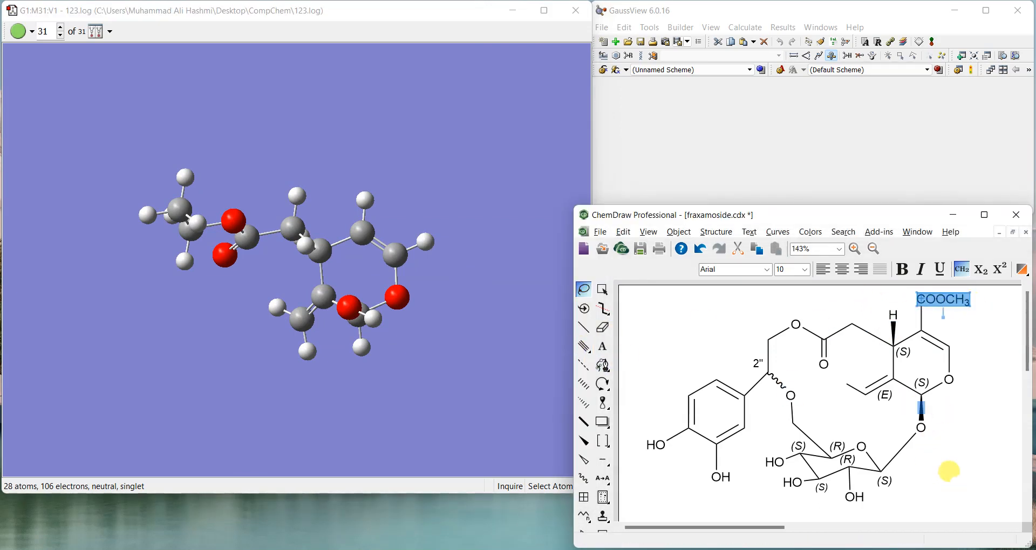
left_click(606, 43)
left_click_drag(626, 14, 415, 15)
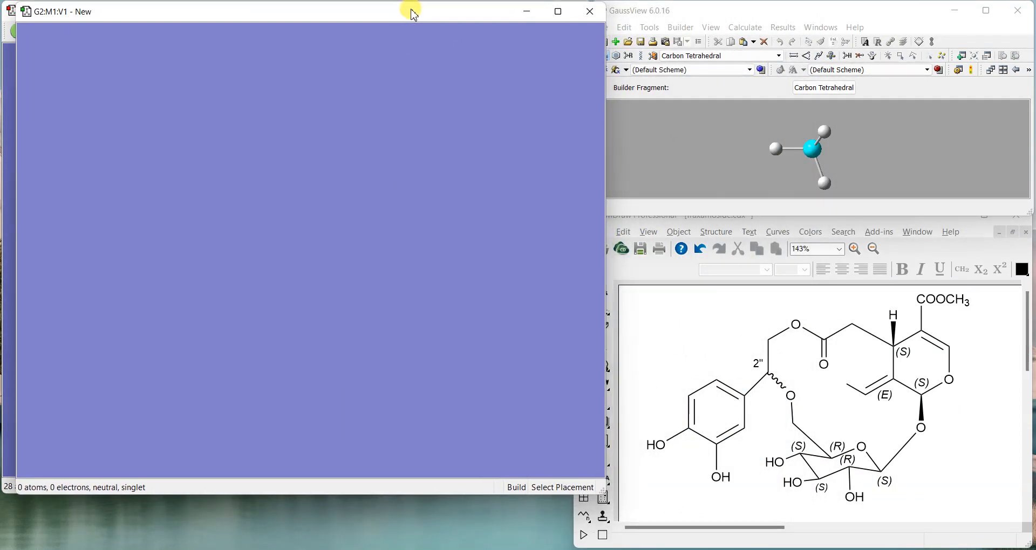
left_click(622, 57)
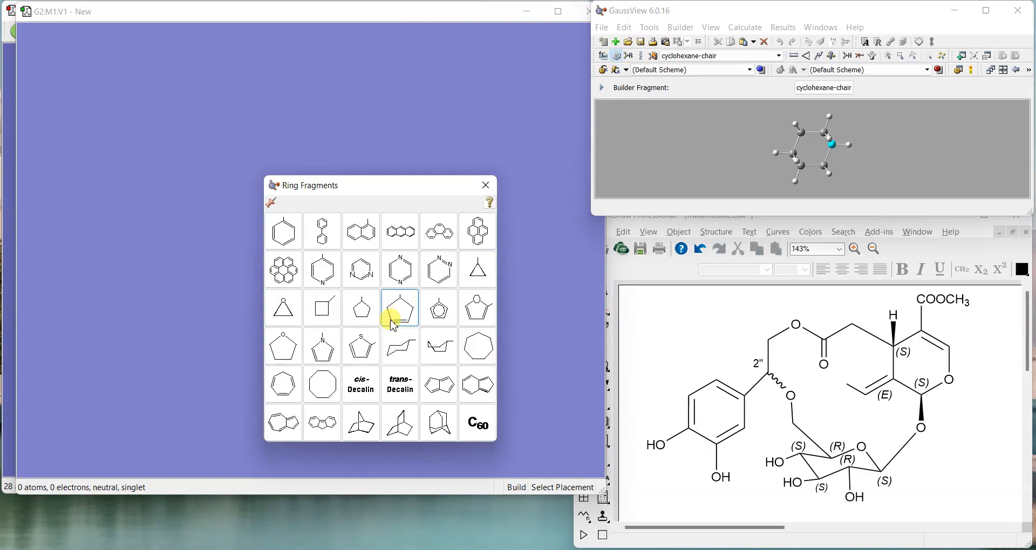
left_click(401, 351)
left_click(304, 232)
Replace the equatorial hydrogens on two adjacent chair carbons with Oxygen Tetravalent (S-S-LP-LP) fragments, following the ChemDraw sugar unit
left_click_drag(328, 240, 296, 200)
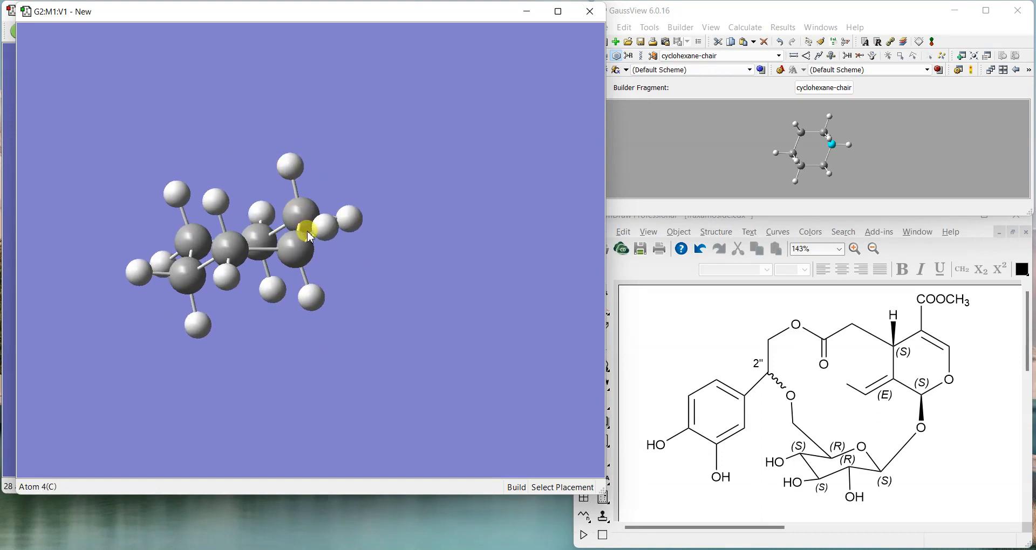
middle_click_drag(301, 250, 386, 243)
left_click_drag(389, 249, 390, 321)
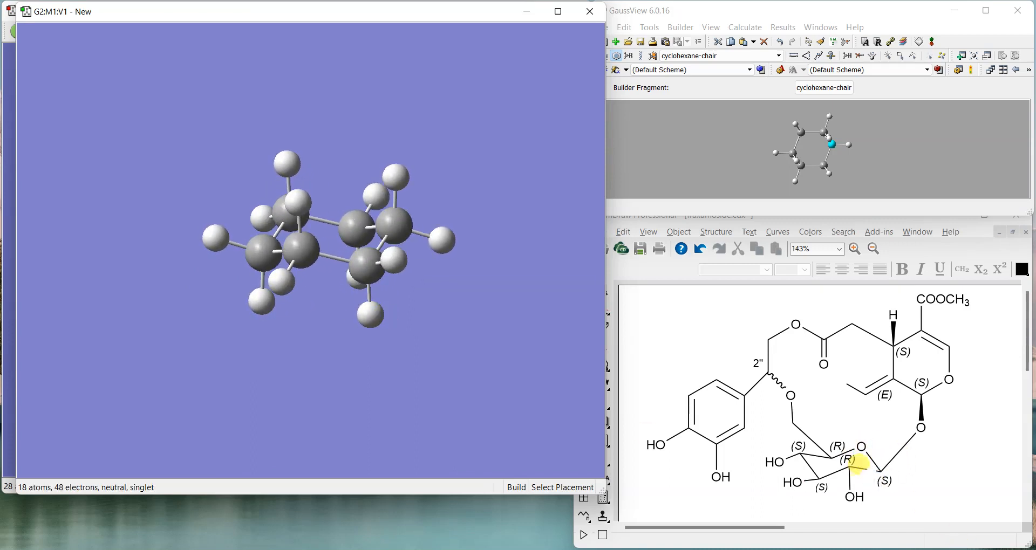
mouse_move(448, 356)
left_mouse_down()
mouse_move(438, 298)
mouse_move(455, 353)
mouse_move(462, 340)
mouse_move(456, 355)
left_mouse_up()
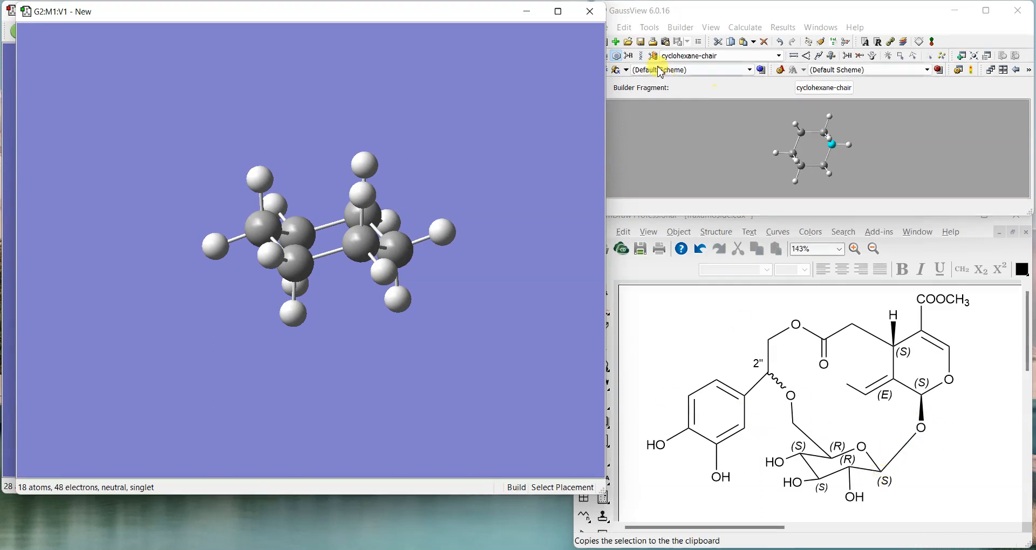
left_click(618, 57)
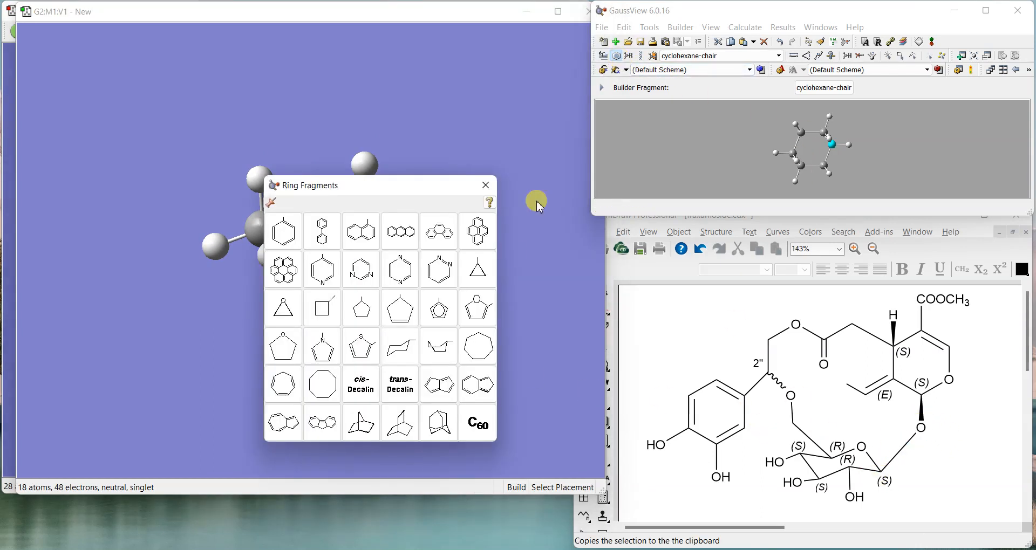
left_click(604, 57)
left_click(637, 225)
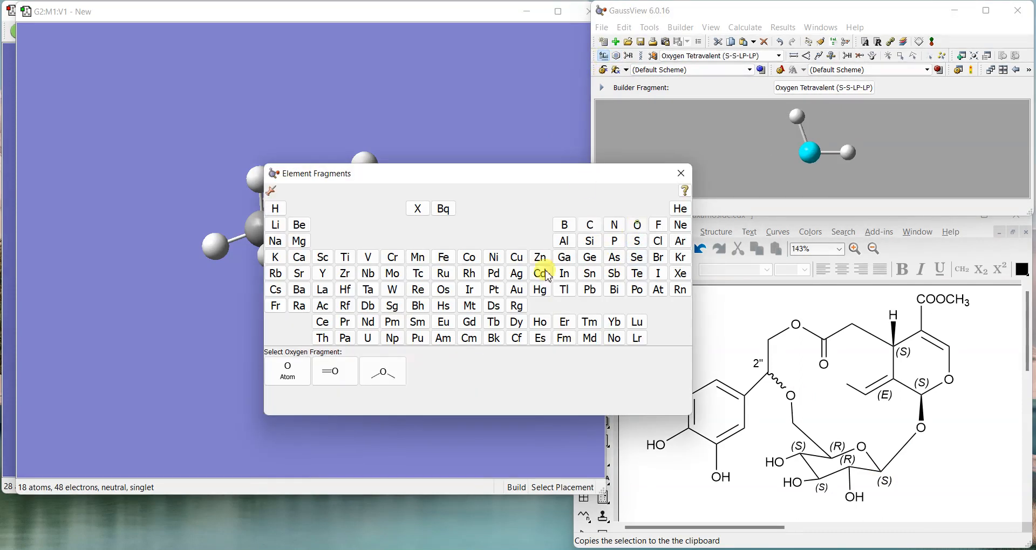
left_click(382, 378)
left_click(454, 232)
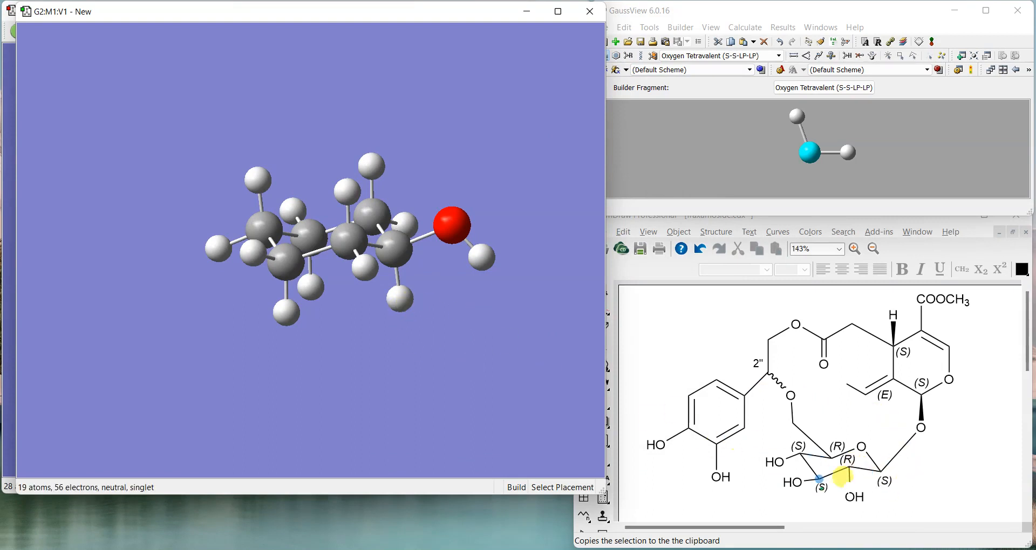
left_click(366, 271)
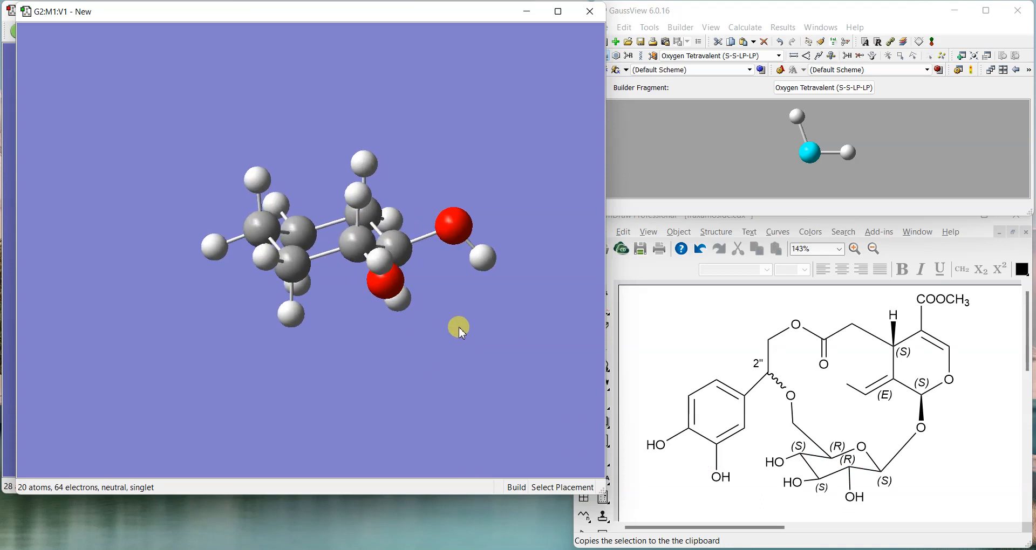
Replace the equatorial hydrogens on two more adjacent ring carbons with Oxygen Tetravalent (S-S-LP-LP) fragments to add two hydroxyl groups
left_click(261, 255)
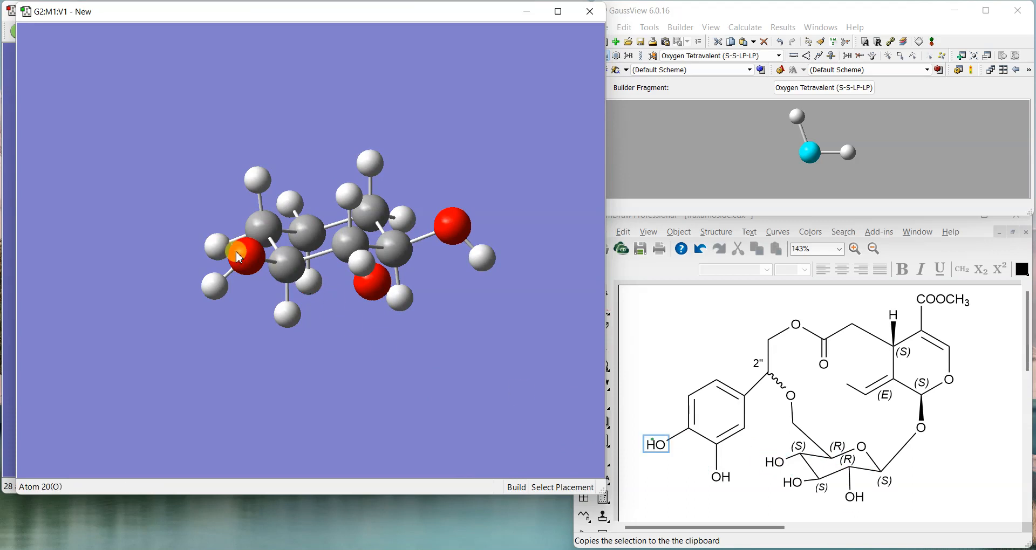
left_click(215, 247)
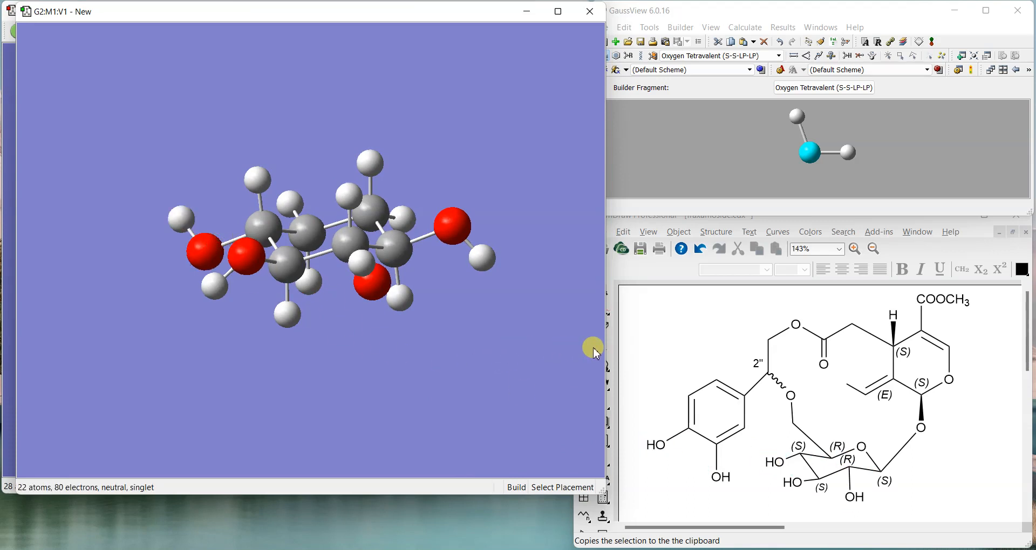
left_click_drag(514, 308, 517, 308)
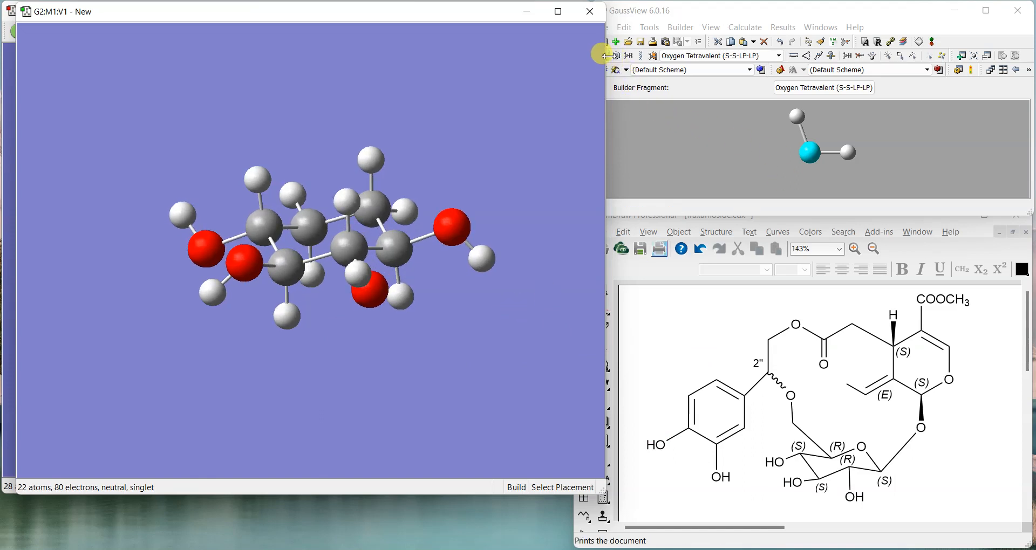
Turn the remaining unsubstituted ring carbon next to a hydroxyl-bearing carbon into an Oxygen Atom and delete its two hydrogens
left_click_drag(471, 19, 464, 20)
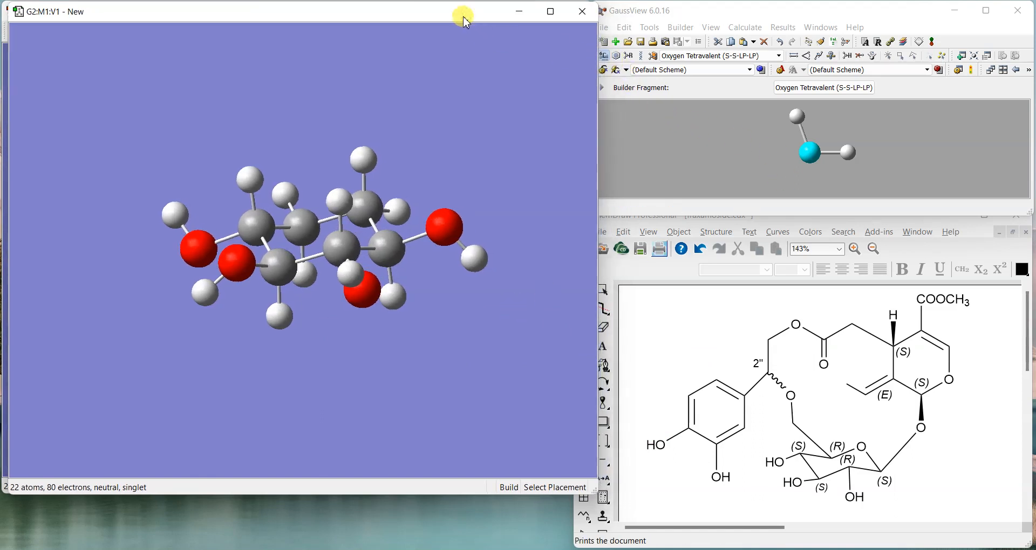
left_click(603, 55)
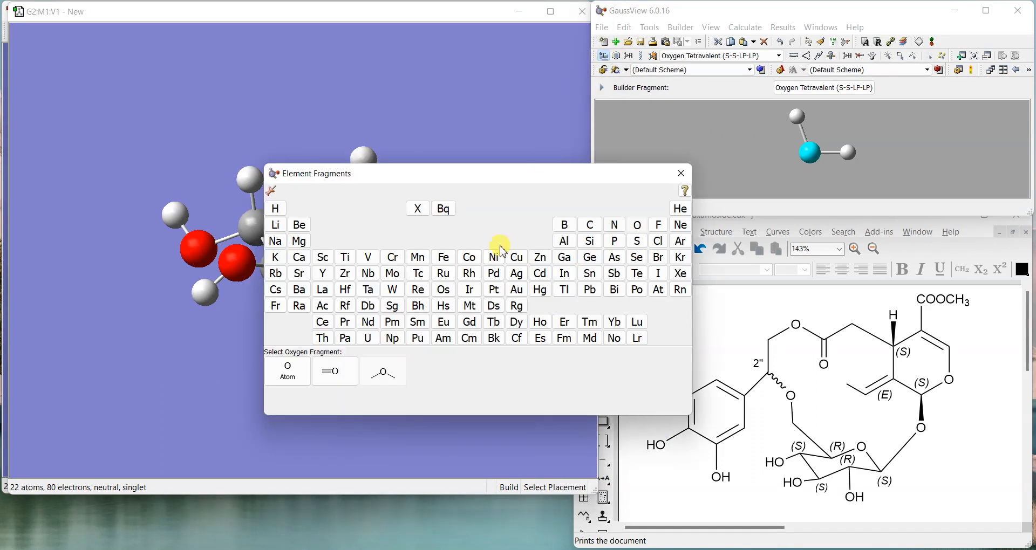
left_click(297, 369)
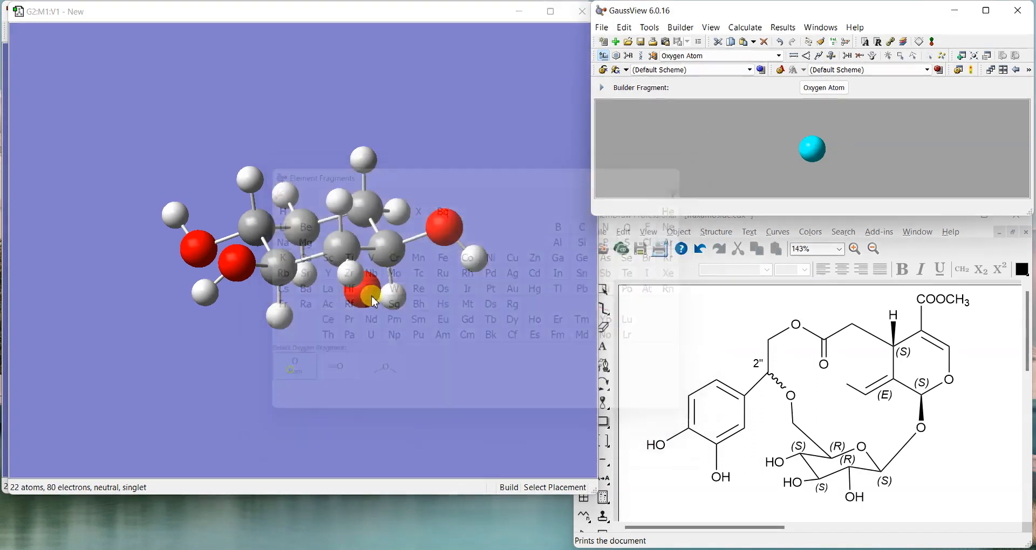
left_click(364, 204)
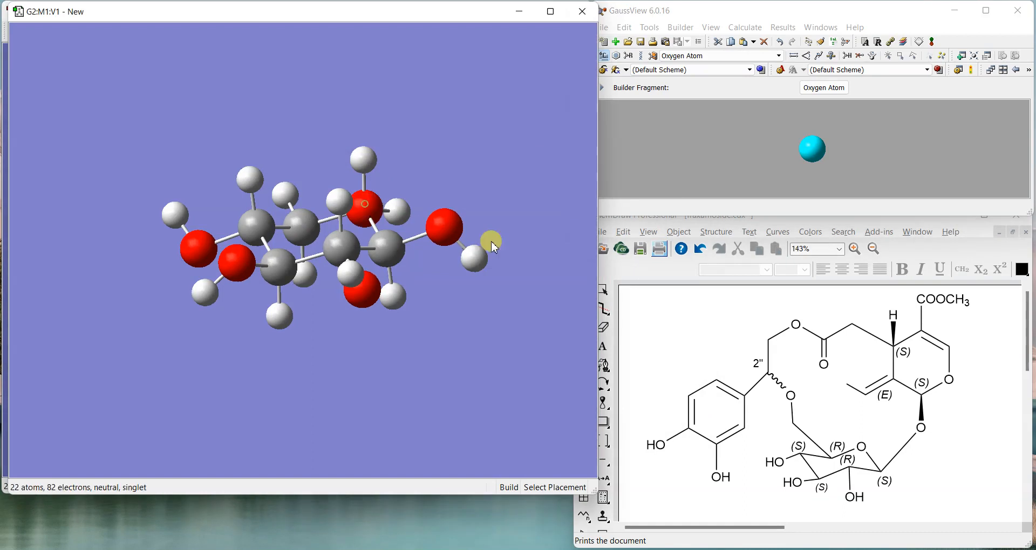
left_click(858, 57)
left_click(375, 165)
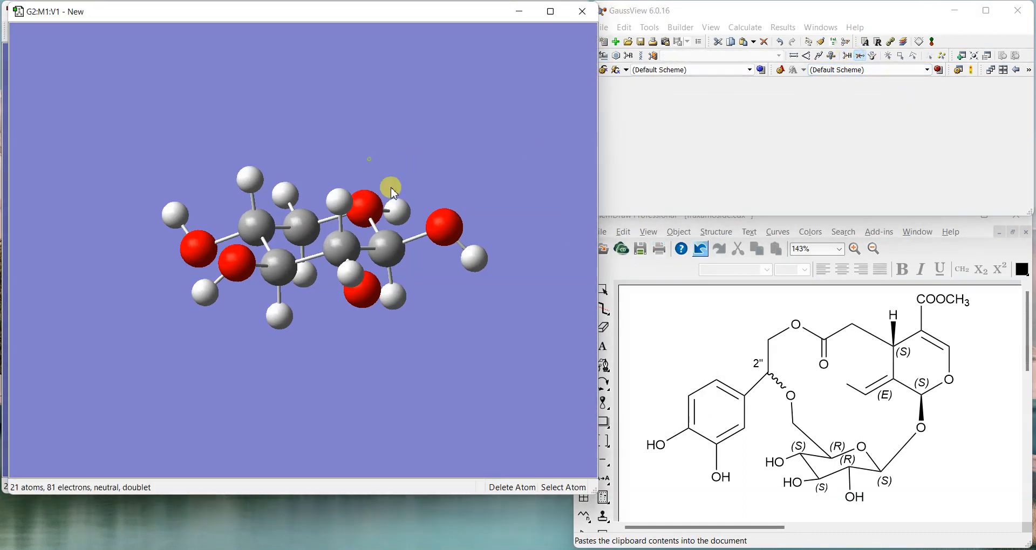
left_click_drag(492, 341, 489, 339)
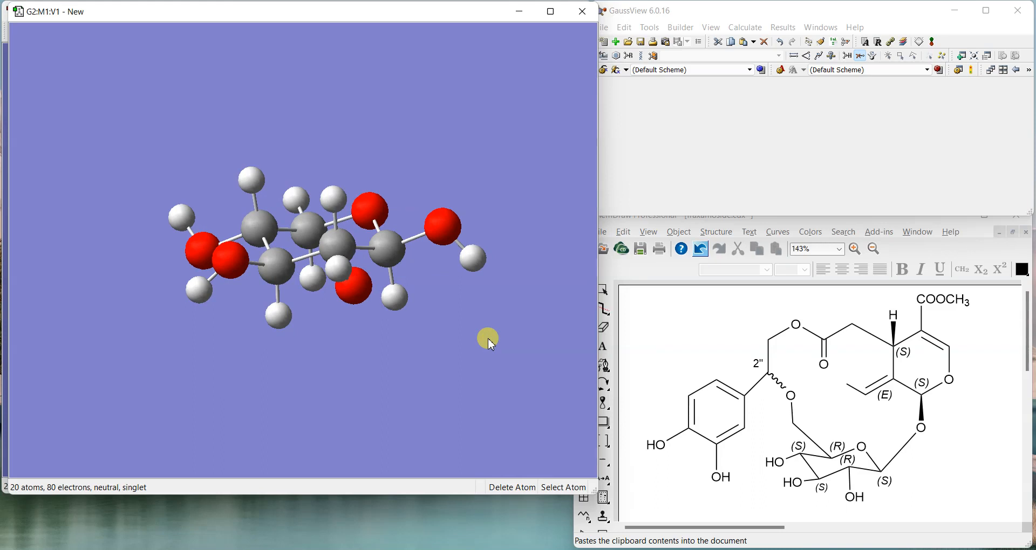
Attach a Carbon Tetrahedral fragment in place of the upper hydrogen on the CH2 carbon beside the ring oxygen
left_click(605, 385)
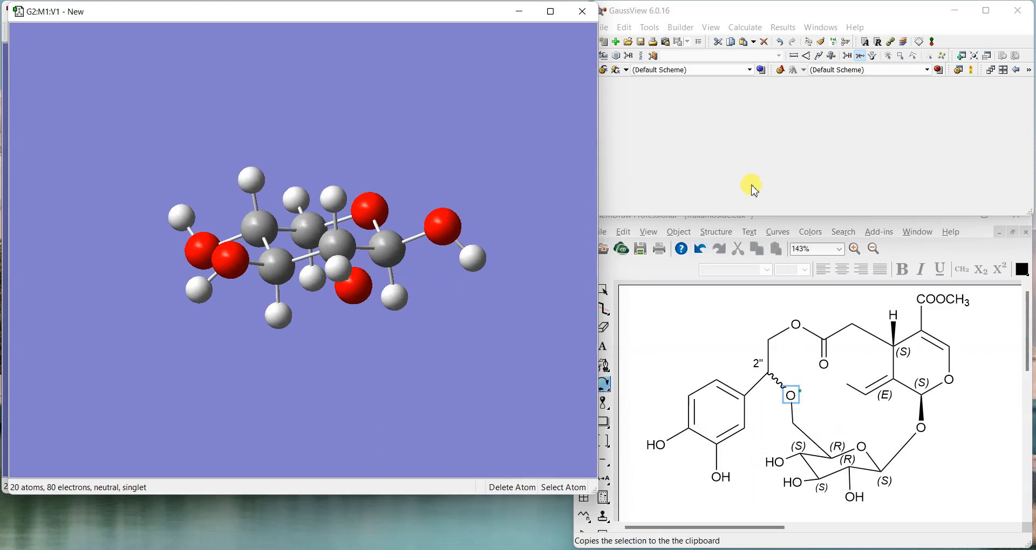
left_click(610, 57)
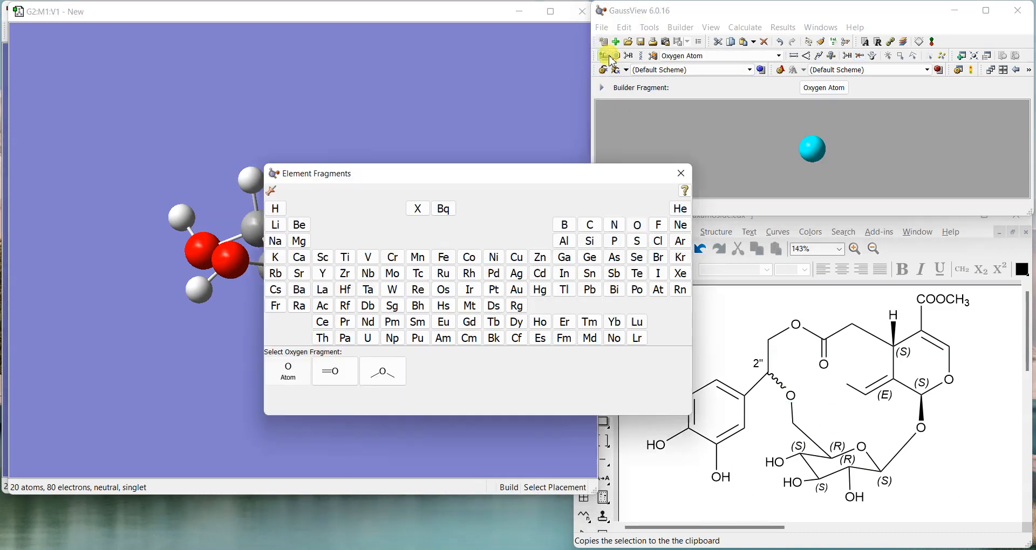
left_click(600, 235)
left_click(478, 371)
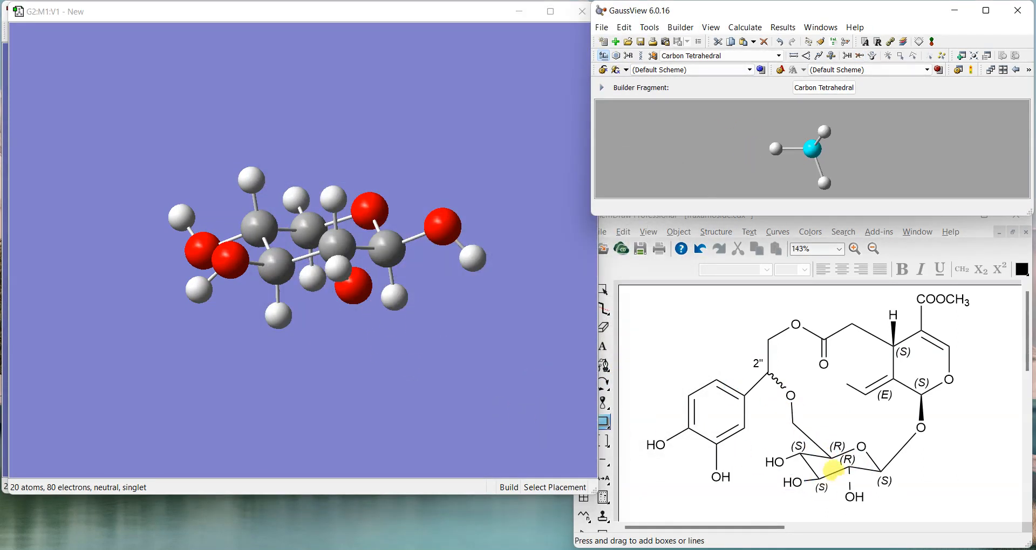
left_click(296, 196)
left_click_drag(432, 301, 448, 308)
Replace one hydrogen of the new methyl group with an Oxygen Tetravalent (S-S-LP-LP) fragment to form the CH2OH arm
left_click(664, 155)
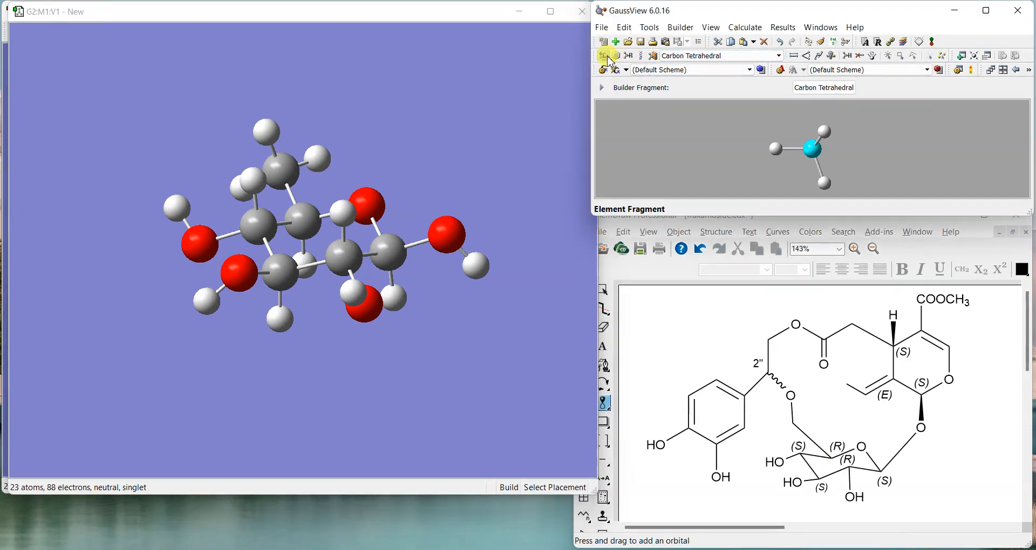
left_click(638, 225)
left_click(383, 371)
left_click(262, 130)
left_click_drag(456, 367, 501, 321)
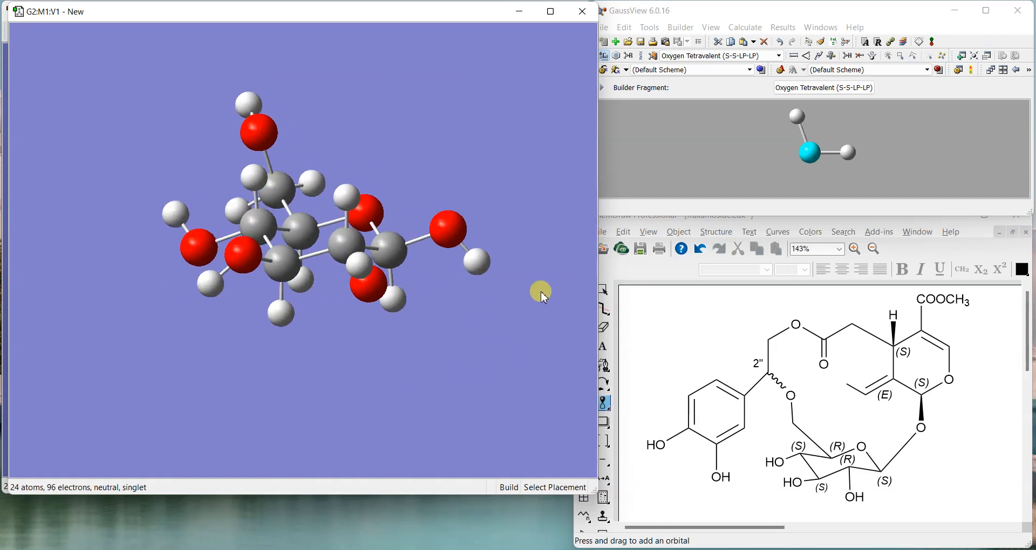
Open the Gaussian calculation setup for the sugar unit and set the job type to Optimization
left_click(740, 27)
left_click(745, 40)
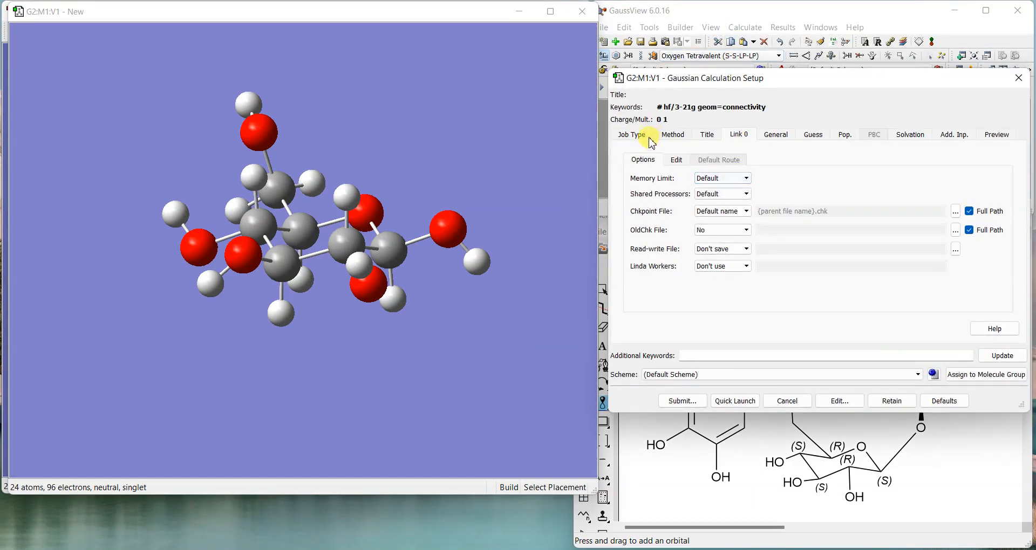
left_click(633, 135)
left_click(671, 135)
left_click(647, 136)
left_click(657, 162)
left_click(659, 194)
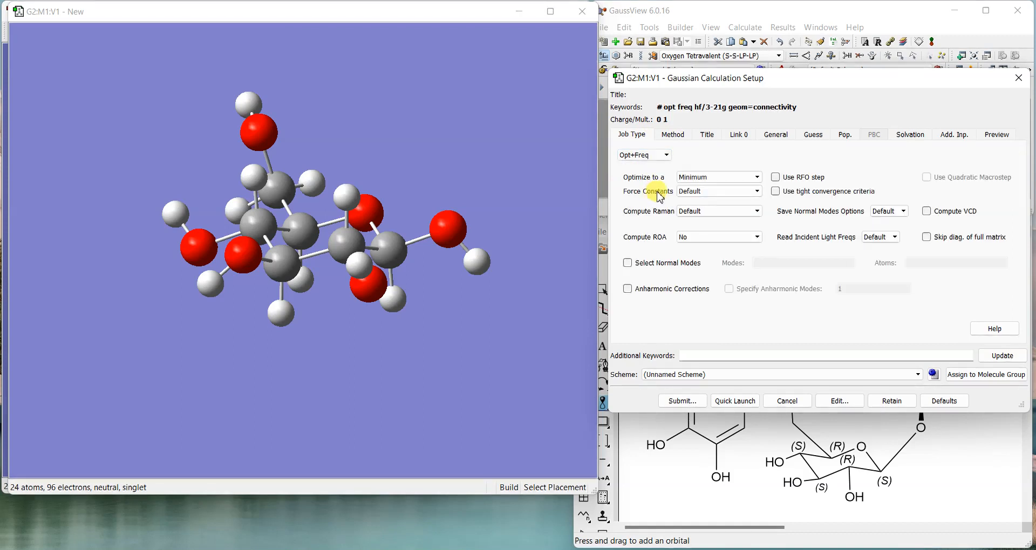
left_click(630, 155)
left_click(653, 175)
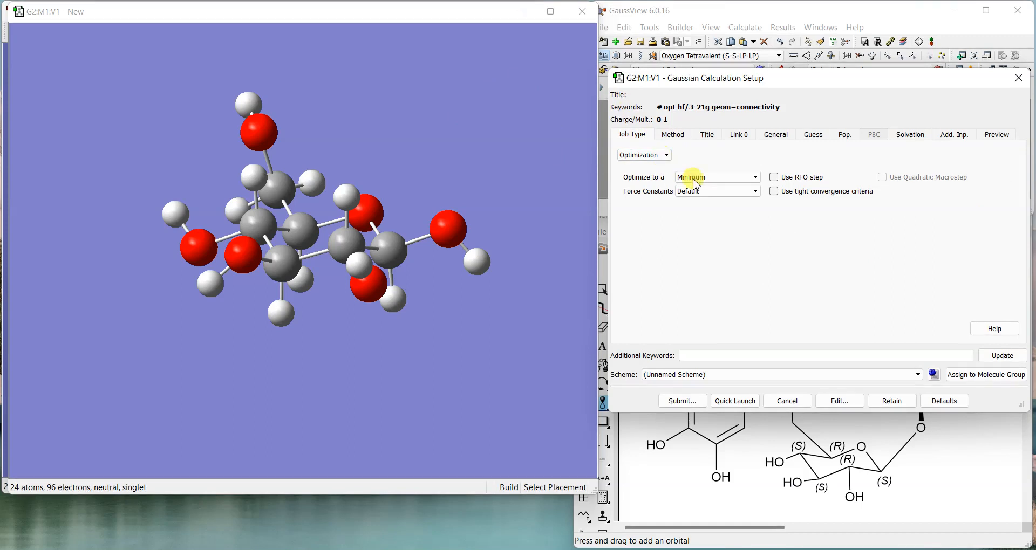
Set the sugar calculation's basis set to STO-3G with Hartree-Fock and the shared processors to 4
left_click(671, 135)
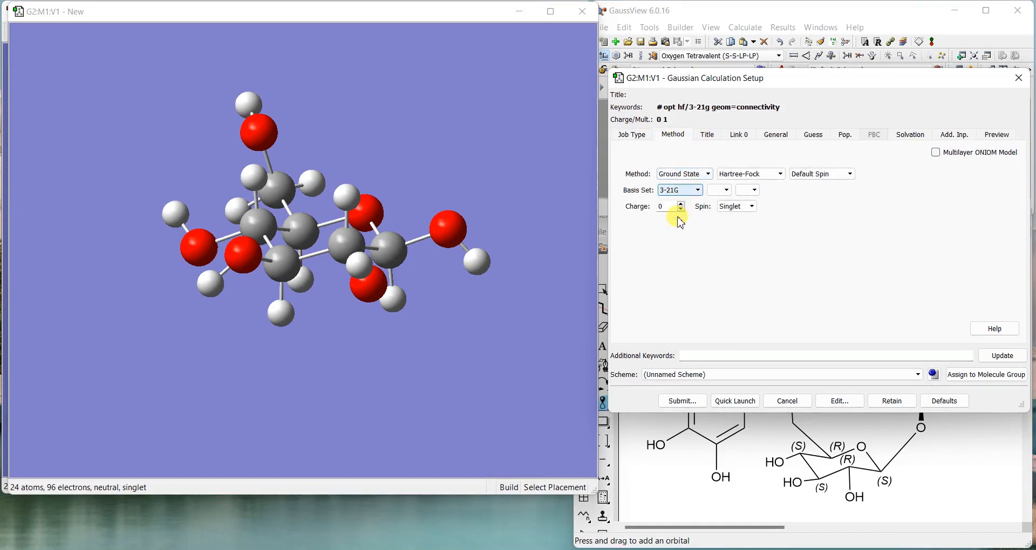
left_click(671, 191)
left_click(672, 187)
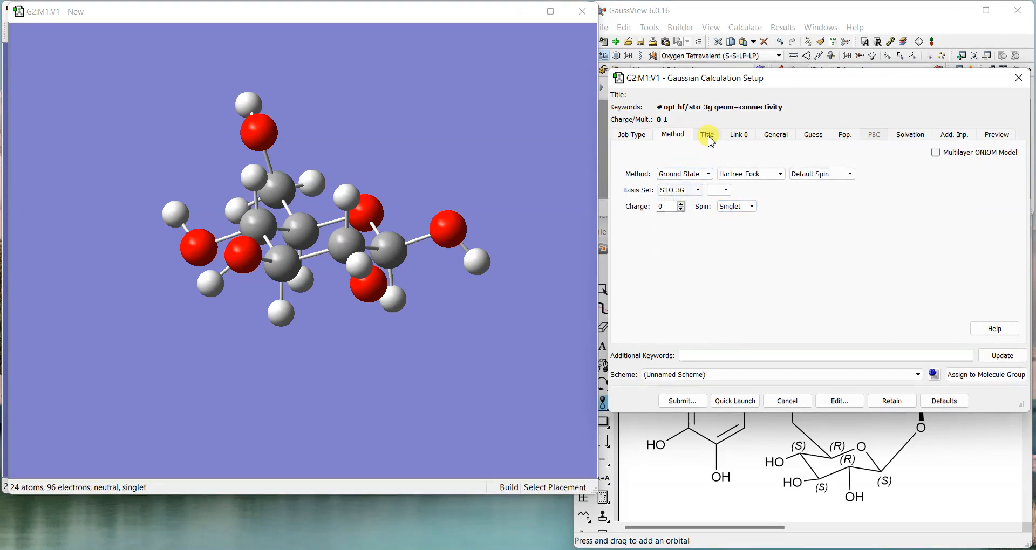
left_click(707, 136)
left_click(739, 134)
left_click(713, 195)
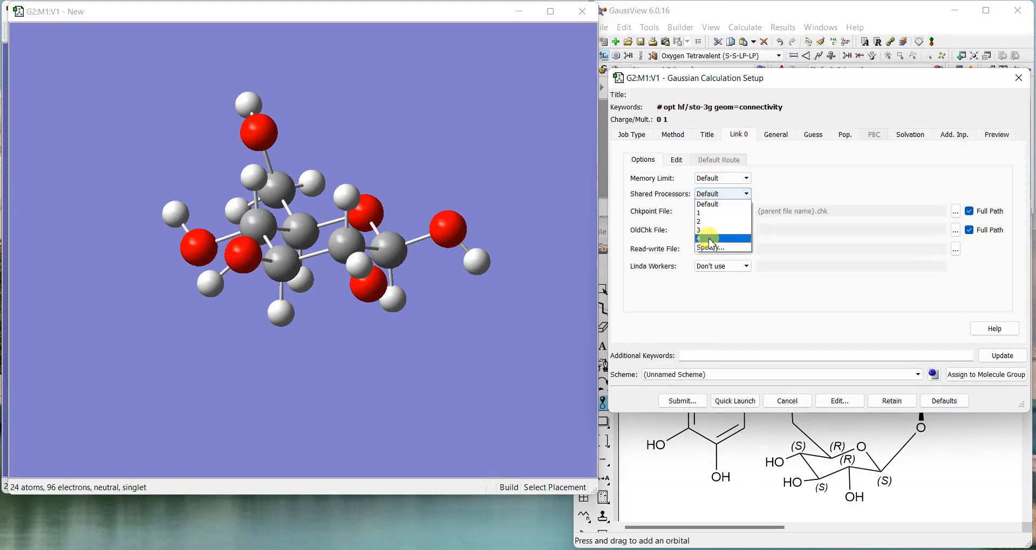
left_click(711, 242)
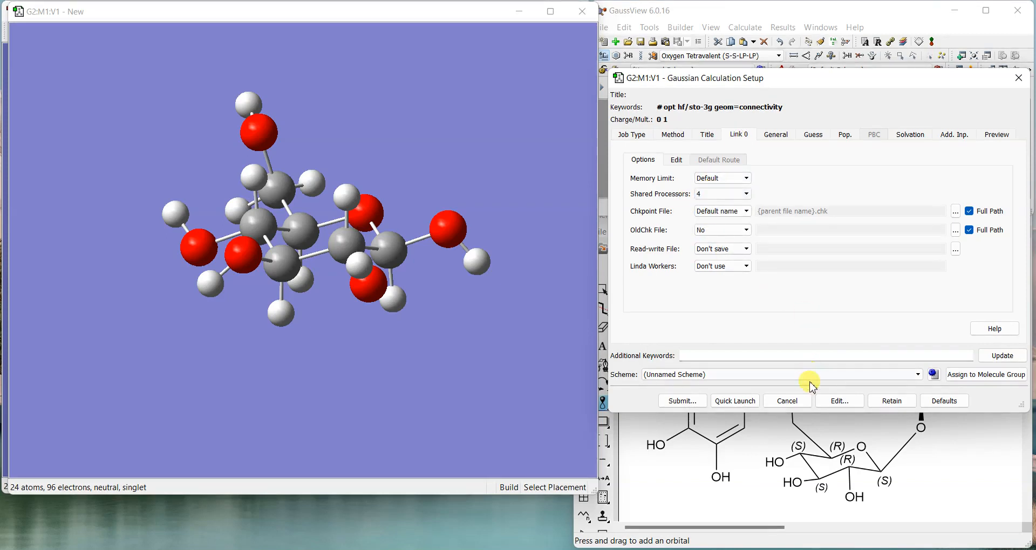
Submit the sugar unit's optimization to Gaussian with the input file saved as sugar, and close its model window
left_click(842, 409)
left_click(844, 263)
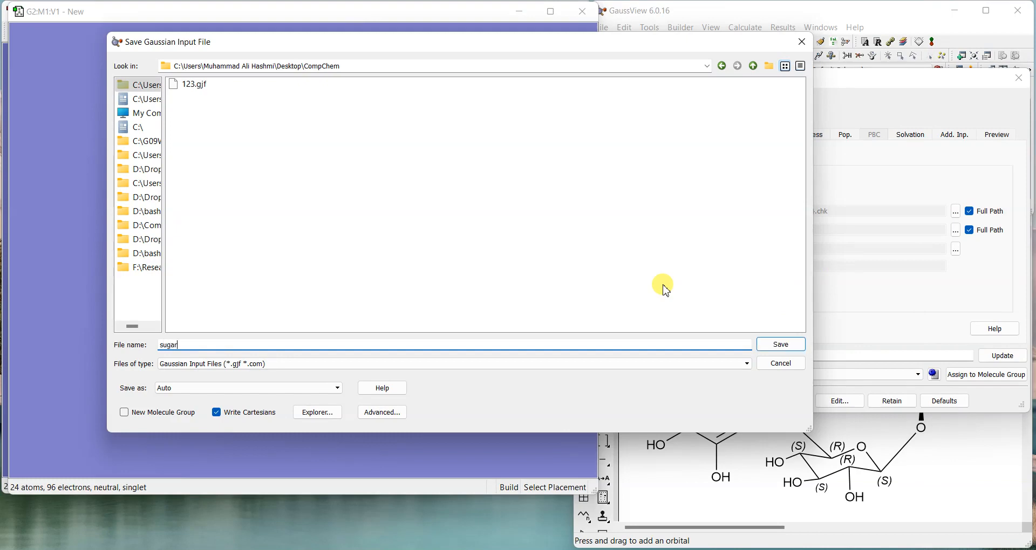
type("sugar")
key("Return")
left_click(598, 29)
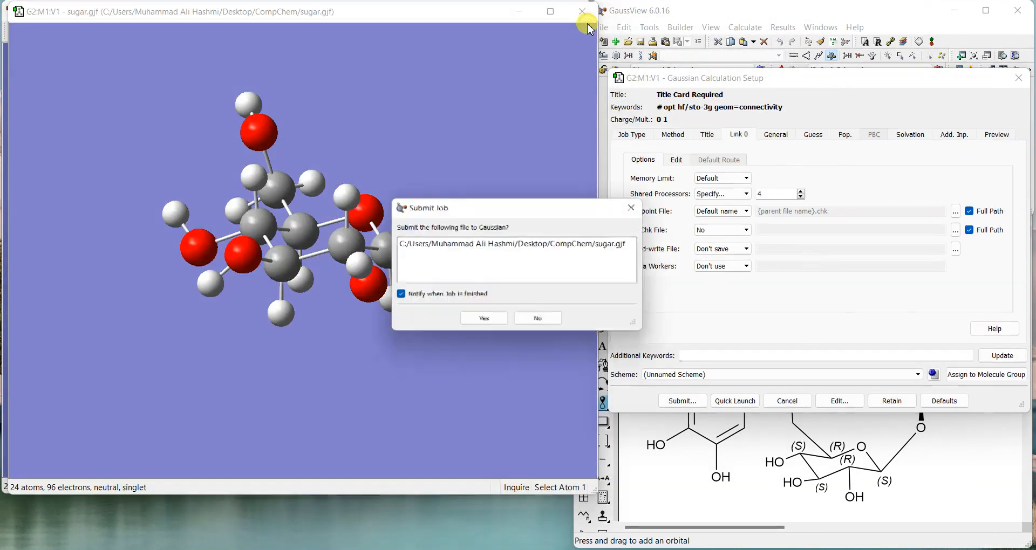
left_click(484, 322)
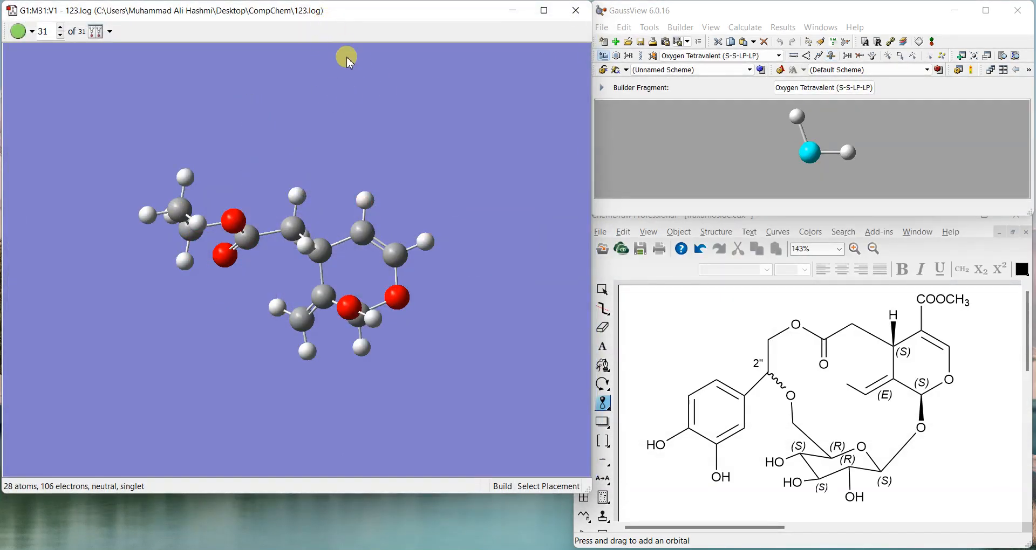
Copy the optimized 123.log structure, close its window and place the copy in a new molecule group
key("ctrl+c")
left_click(571, 17)
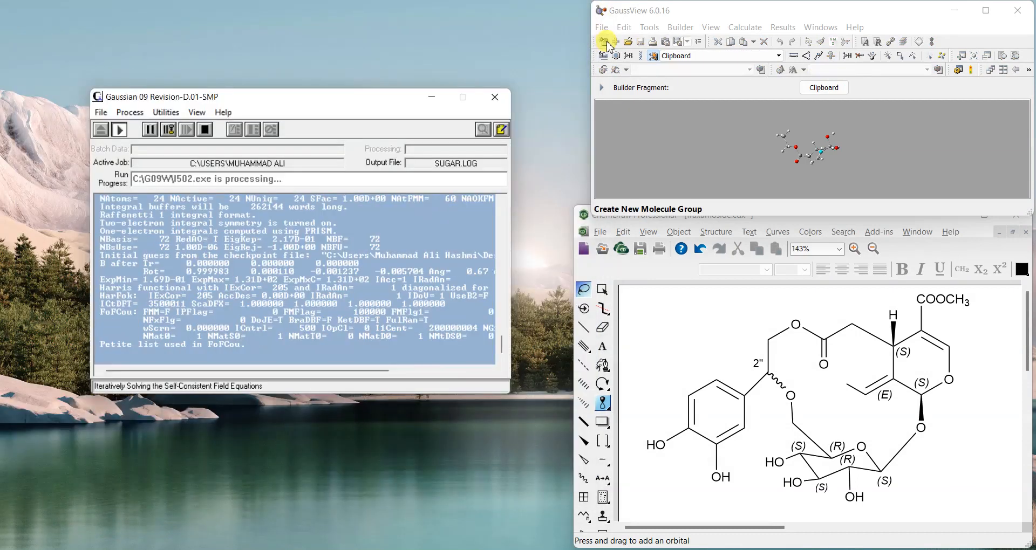
left_click(523, 106)
left_click_drag(483, 214, 474, 277)
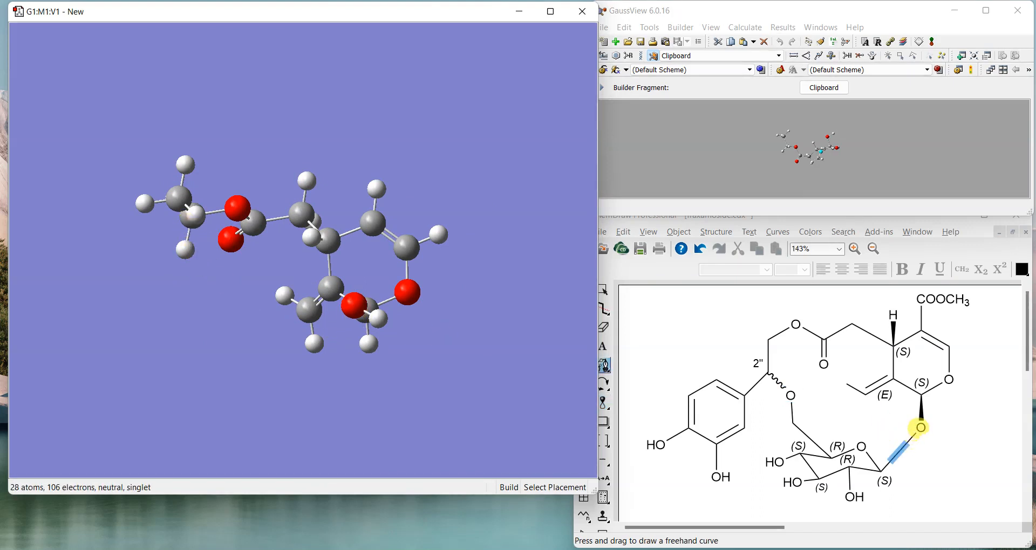
Close the completed Gaussian run of the sugar unit and load the optimized structure from sugar.log into GaussView
left_click(921, 428)
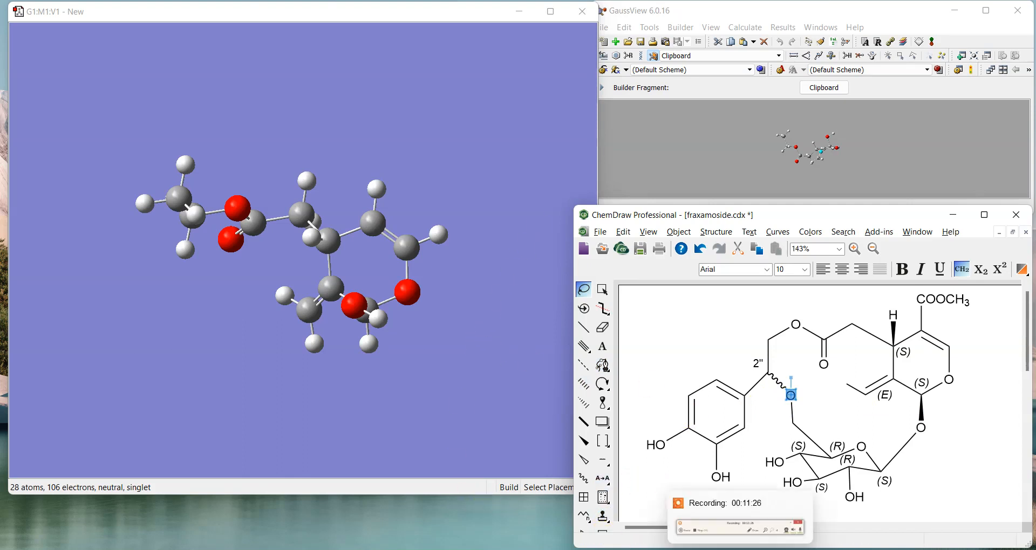
left_click(748, 549)
left_click_drag(316, 96, 372, 249)
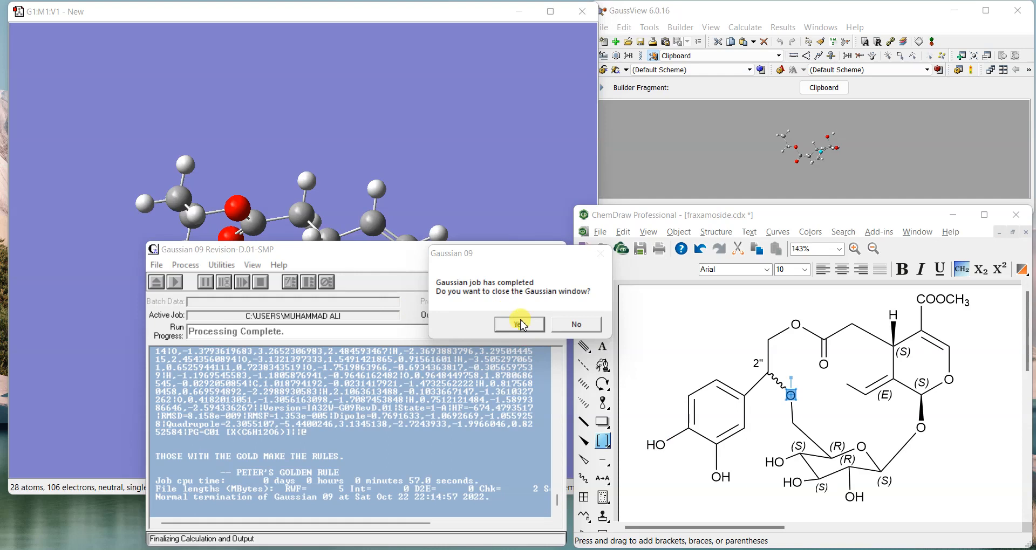
left_click(521, 324)
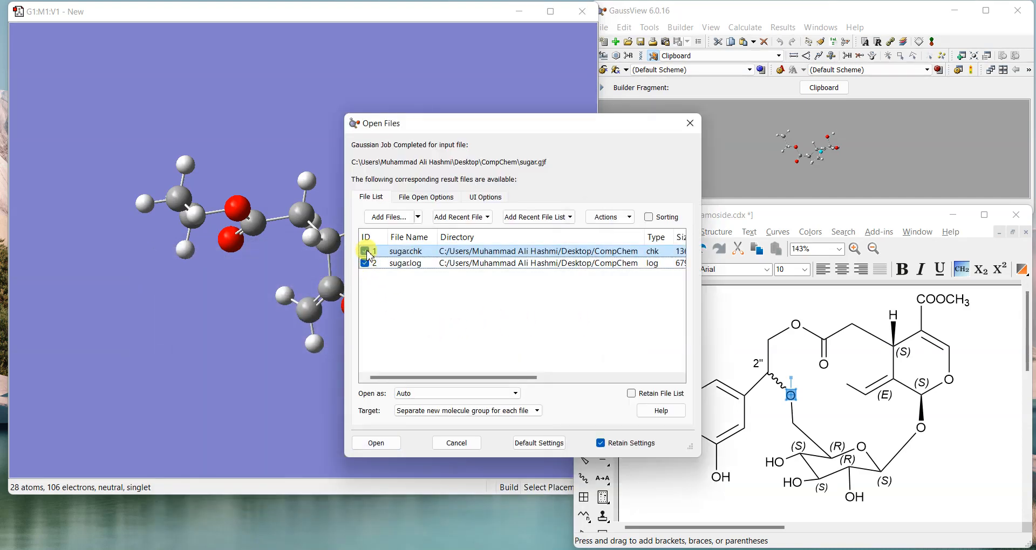
left_click(381, 441)
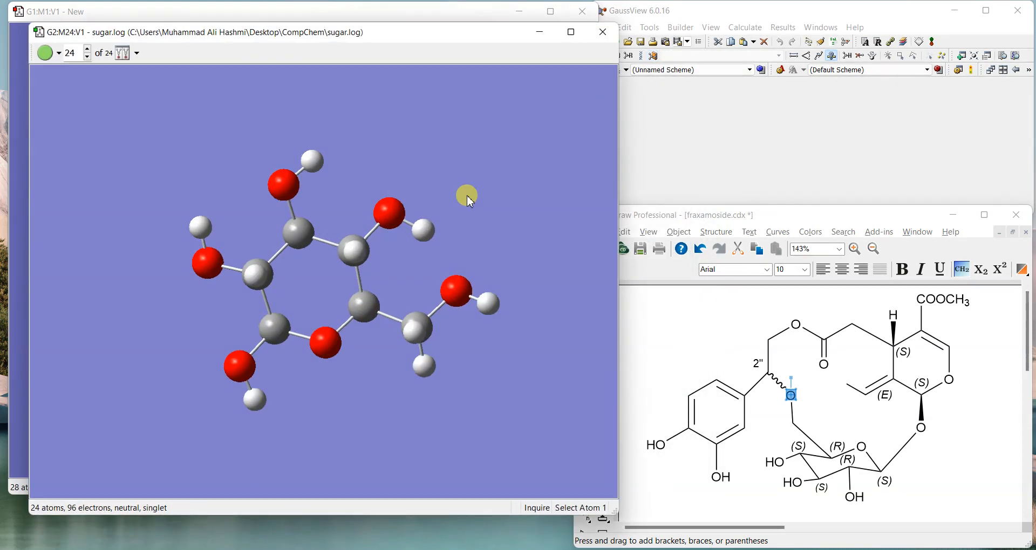
Copy the optimized sugar structure, close its window and place the copy below the ester-bearing ring part in the new molecule group
left_click_drag(521, 331, 612, 321)
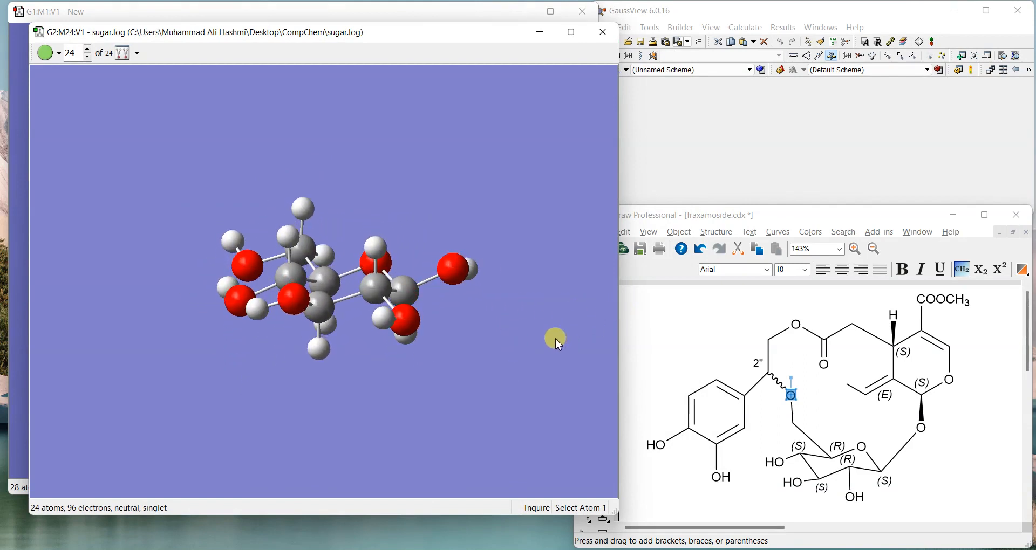
mouse_move(559, 345)
left_mouse_down()
mouse_move(543, 336)
mouse_move(556, 341)
left_mouse_up()
key("ctrl+c")
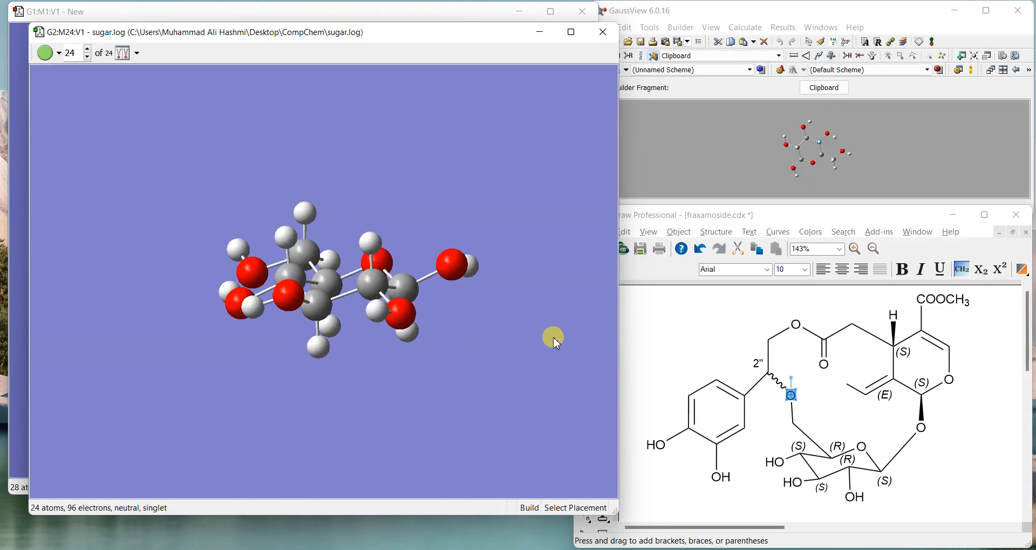
left_click(603, 32)
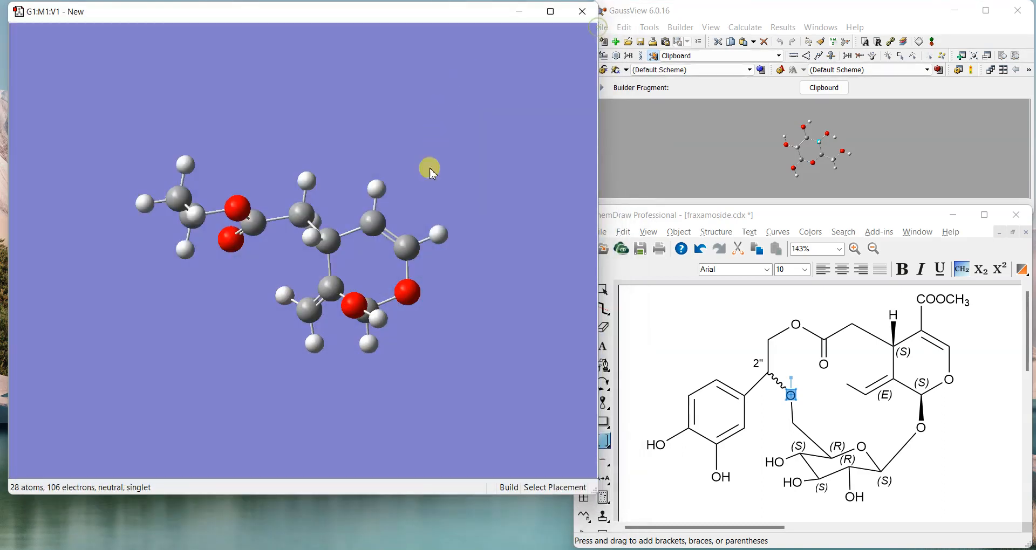
left_click(298, 430)
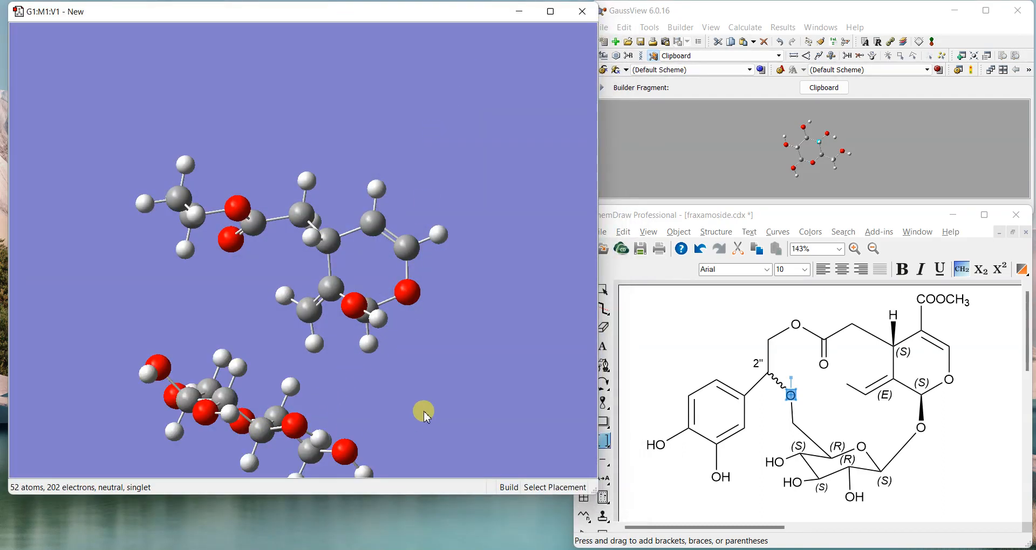
Move both fragments up and rotate the sugar unit below the ester-bearing part, matching its orientation to the ChemDraw structure
left_click_drag(415, 296, 468, 216, "alt+shift")
left_click_drag(316, 451, 325, 335, "alt+shift")
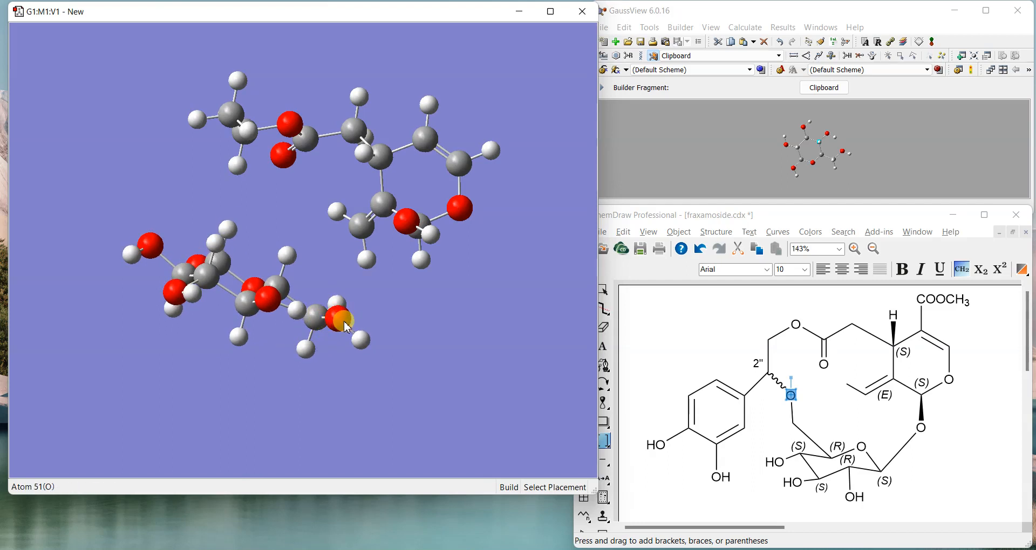
left_click_drag(358, 329, 356, 377, "alt")
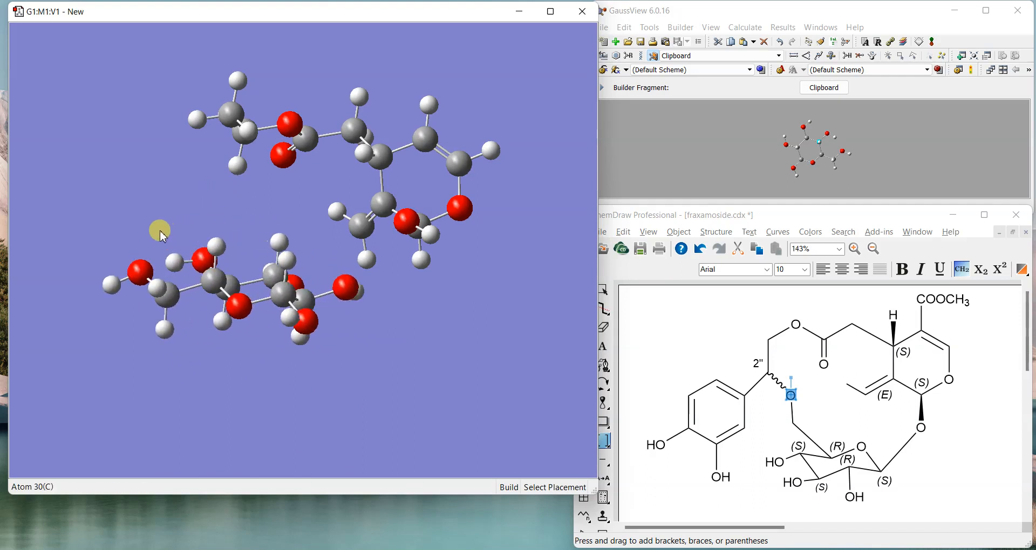
left_click_drag(233, 251, 251, 237, "alt")
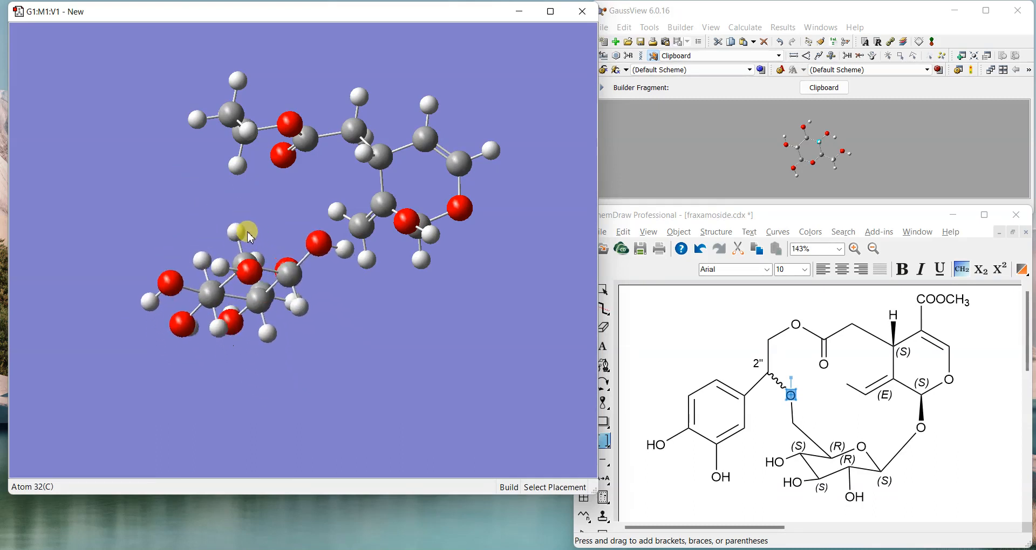
left_click_drag(269, 295, 266, 347, "alt+shift")
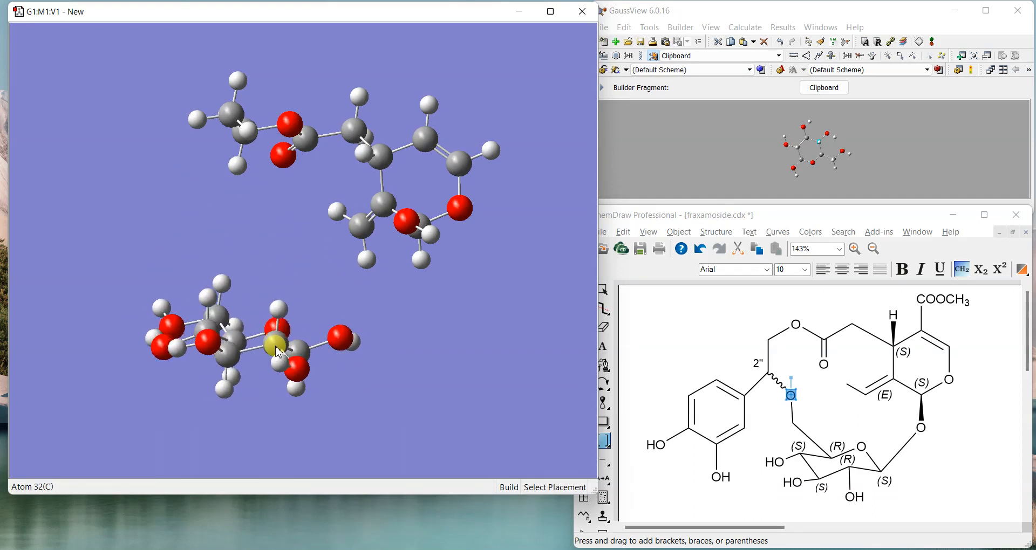
left_click_drag(277, 357, 266, 351, "alt")
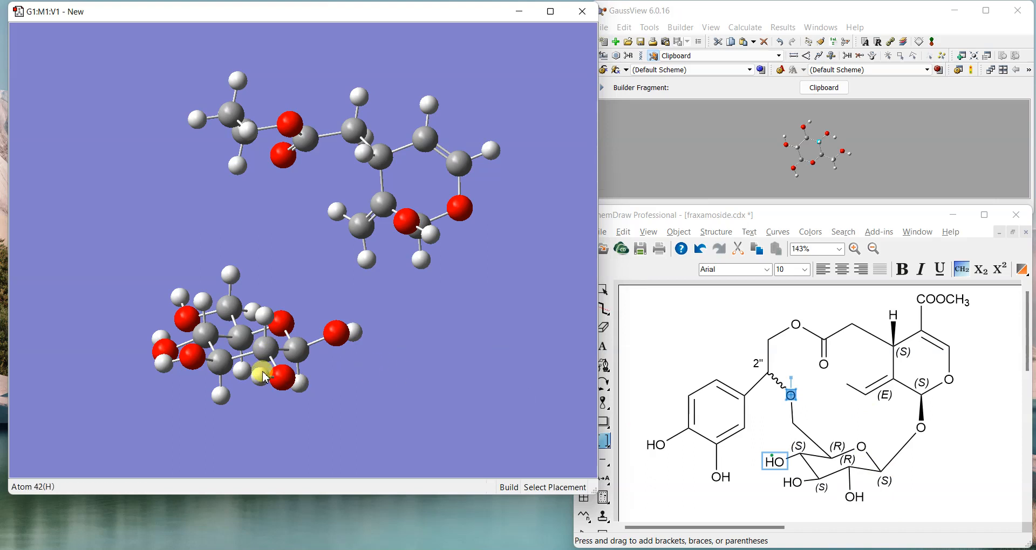
left_click(855, 494)
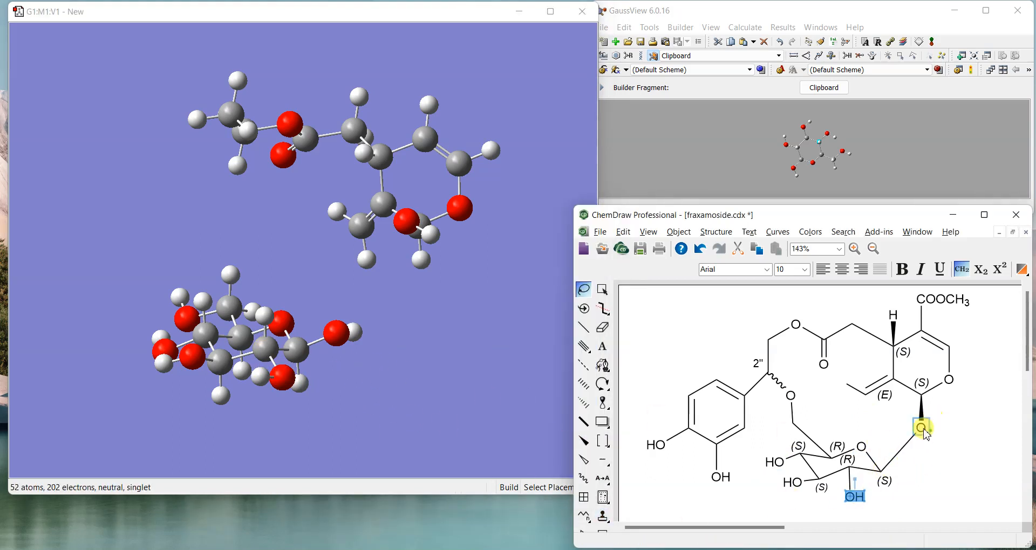
left_click_drag(267, 348, 265, 328, "alt+shift")
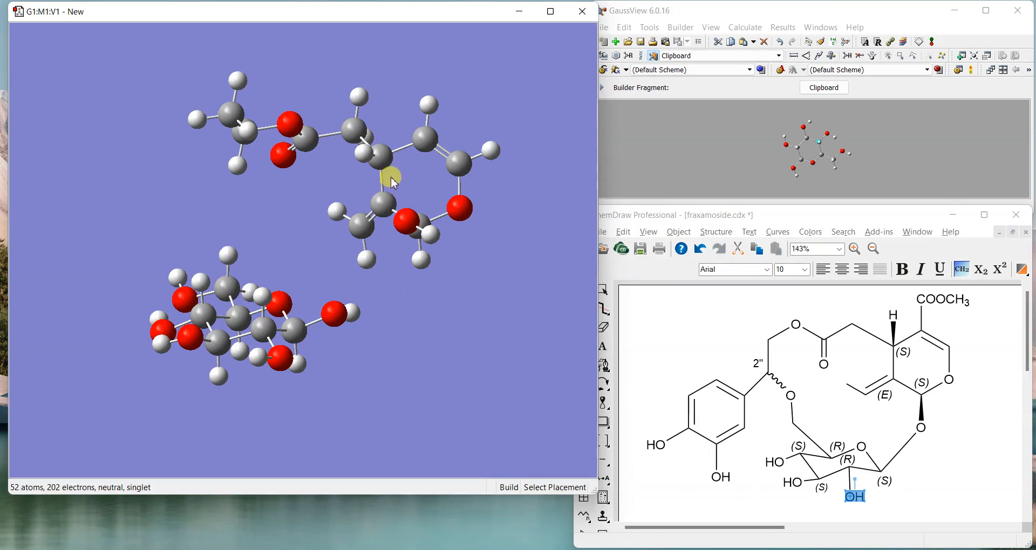
Move and rotate the sugar unit so its anomeric hydroxyl meets the ring part's hydroxyl and its CH2OH faces the ethyl ester end
scroll(391, 177, "up", 2)
left_click_drag(258, 339, 249, 300, "alt+shift")
left_click_drag(409, 146, 403, 189)
left_click_drag(245, 294, 370, 266, "alt+shift")
mouse_move(250, 310)
left_mouse_down("alt+shift")
mouse_move(208, 266)
mouse_move(213, 213)
mouse_move(377, 280)
mouse_move(418, 282)
mouse_move(414, 294)
mouse_move(300, 227)
mouse_move(342, 232)
mouse_move(360, 225)
mouse_move(354, 212)
mouse_move(463, 266)
mouse_move(460, 308)
left_mouse_up("alt+shift")
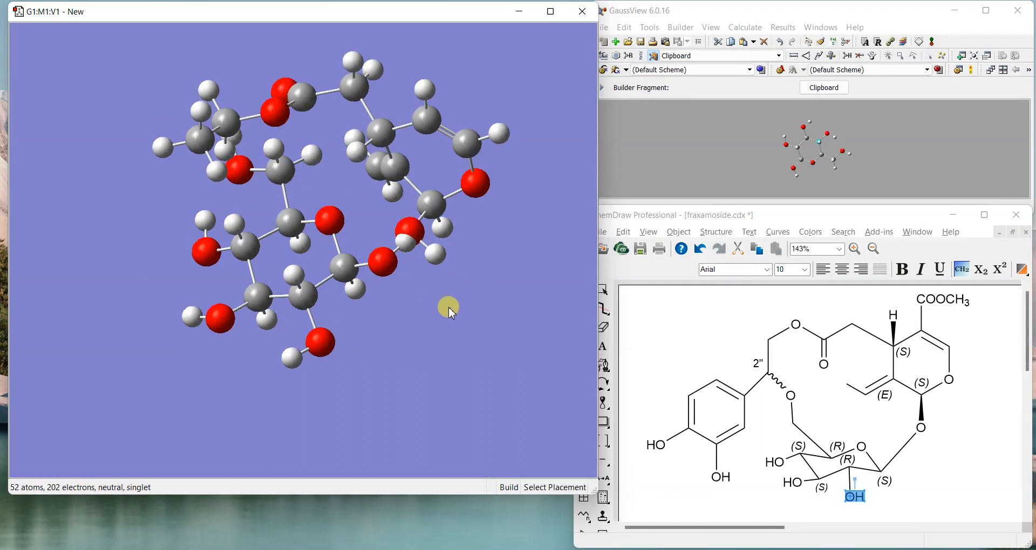
mouse_move(395, 266)
left_mouse_down()
mouse_move(414, 262)
mouse_move(398, 272)
mouse_move(402, 264)
left_mouse_up()
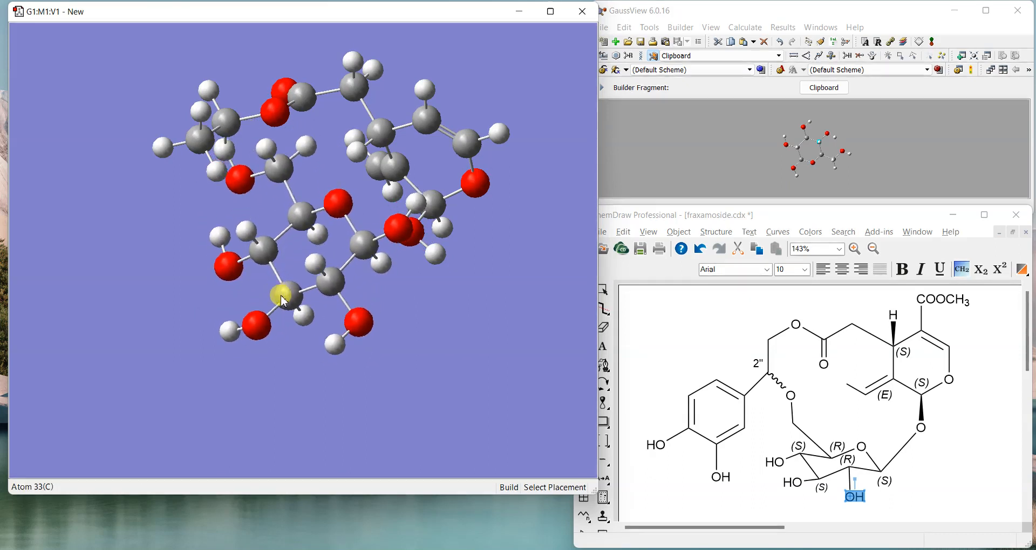
left_click_drag(300, 305, 473, 319, "alt")
mouse_move(344, 222)
left_mouse_down("alt+shift")
mouse_move(347, 197)
mouse_move(343, 205)
left_mouse_up("alt+shift")
left_click_drag(505, 254, 513, 312)
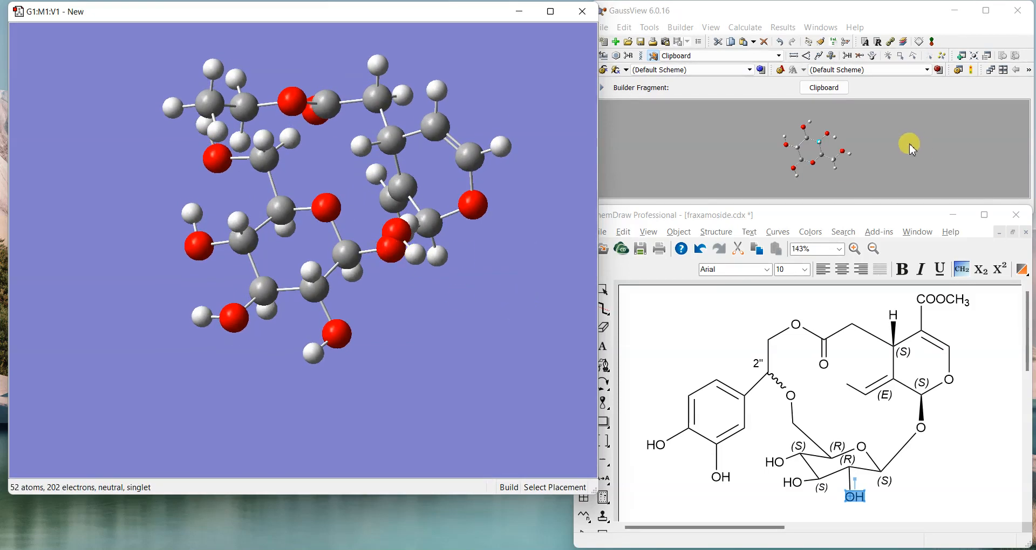
Delete the sugar's anomeric hydroxyl and the hydrogen of the adjacent hydroxyl on the ring part
left_click(859, 56)
left_click(392, 246)
left_click(412, 254)
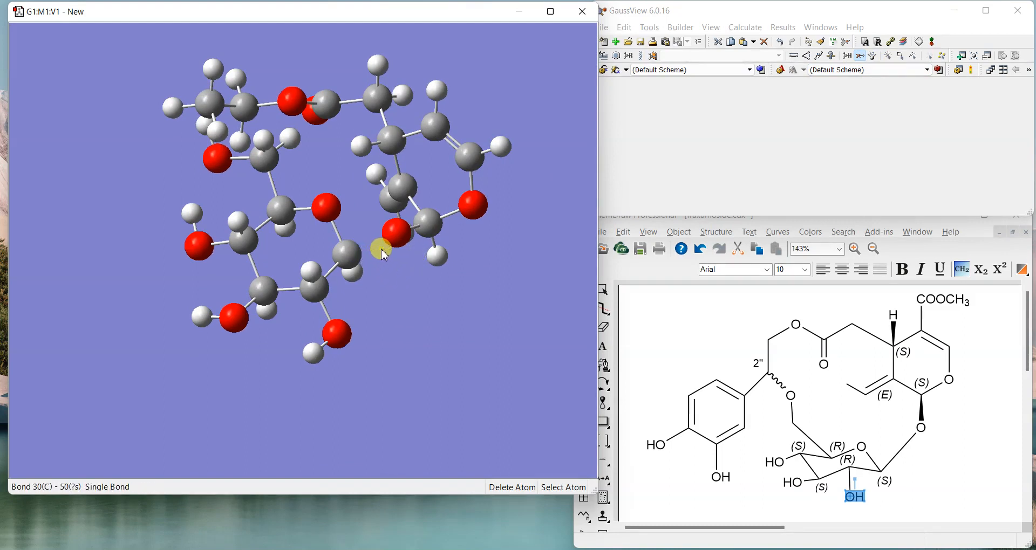
Join the sugar's anomeric carbon to the ring part's hydroxyl oxygen with a single bond
left_click(793, 56)
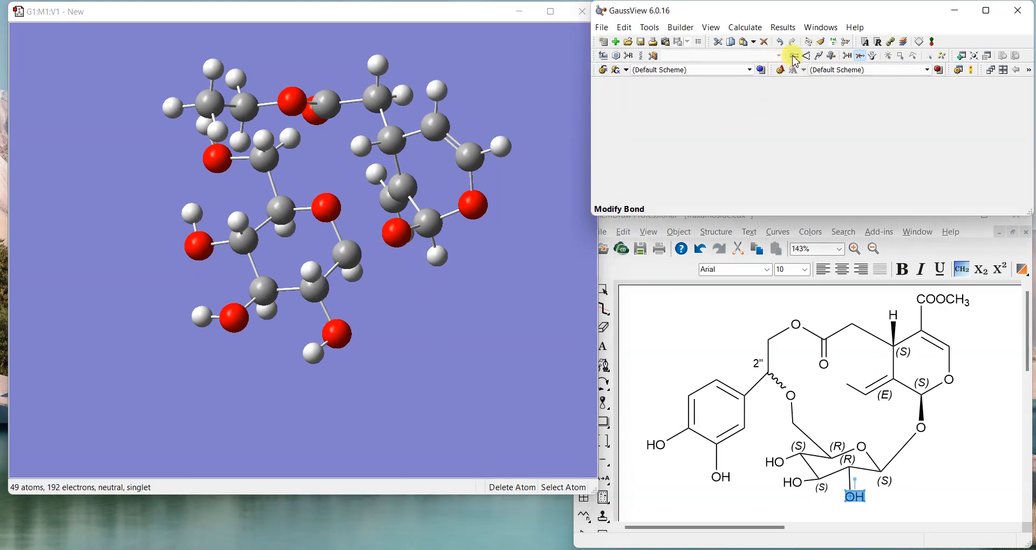
left_click(348, 254)
left_click(398, 235)
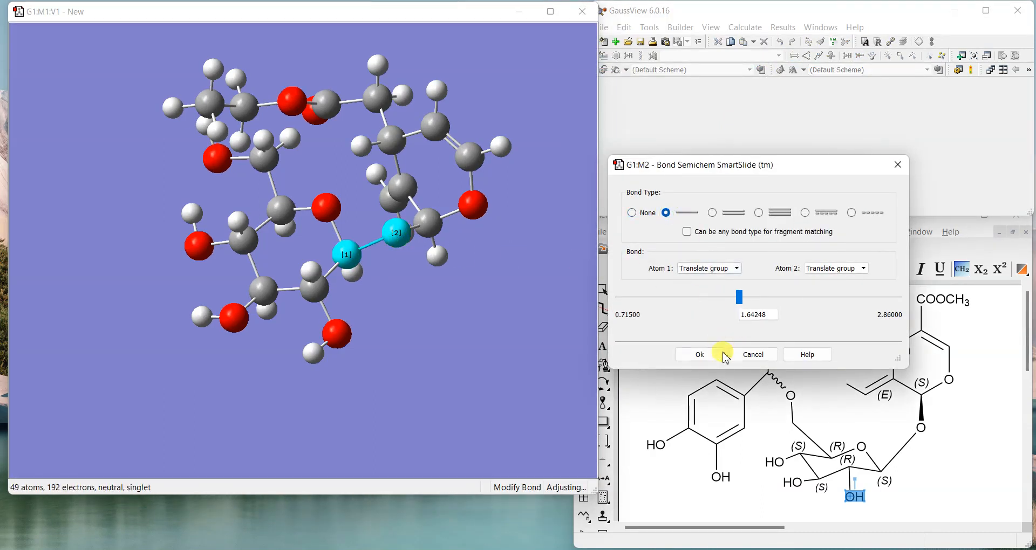
left_click(701, 355)
Delete one hydrogen from the ethyl ester's terminal carbon and the hydrogen of the sugar's CH2OH hydroxyl
left_click_drag(588, 302, 492, 288)
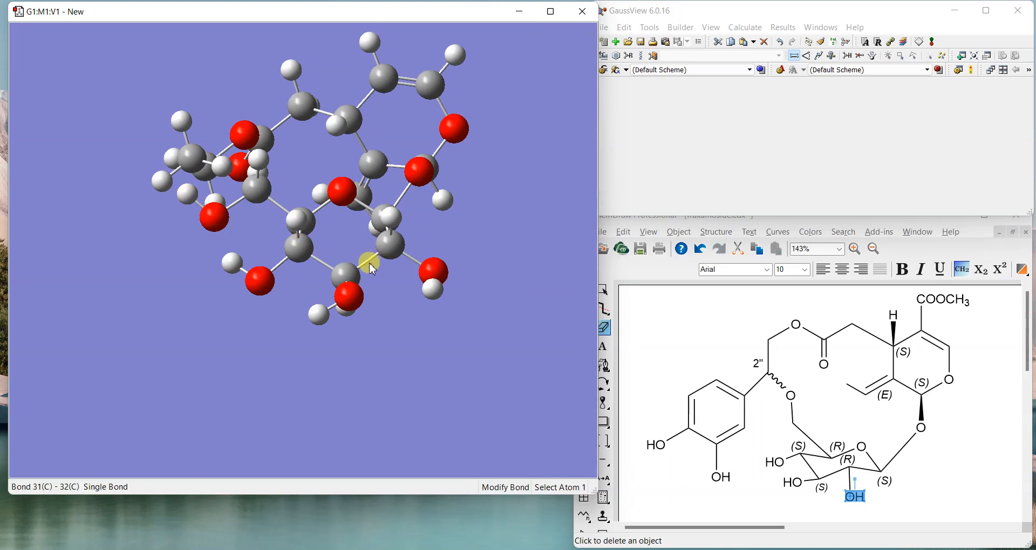
left_click_drag(197, 235, 406, 199)
left_click(860, 56)
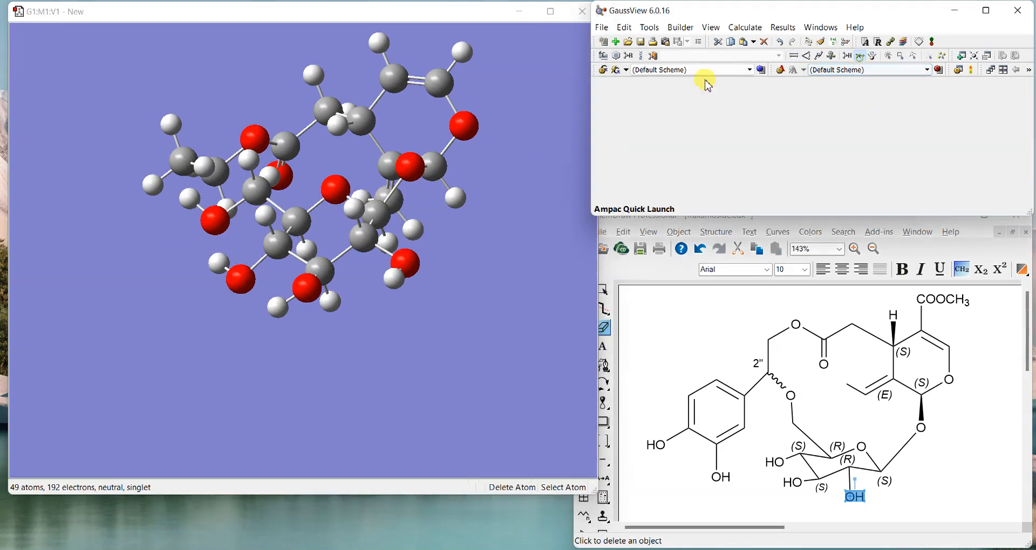
left_click(208, 170)
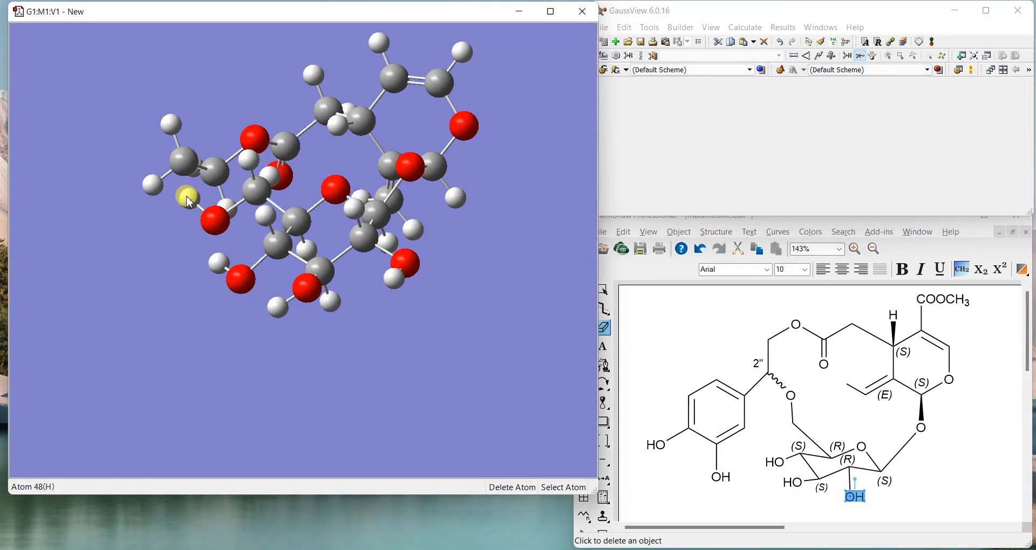
left_click(190, 203)
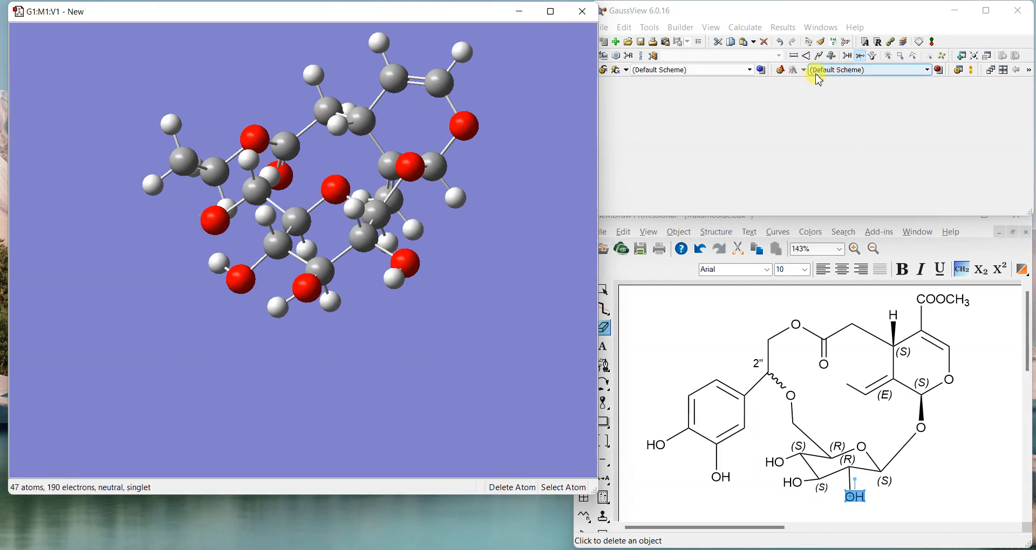
Close the macrocycle with a single bond between the sugar's CH2 oxygen and the ethyl ester's terminal carbon
left_click(798, 57)
left_click(213, 219)
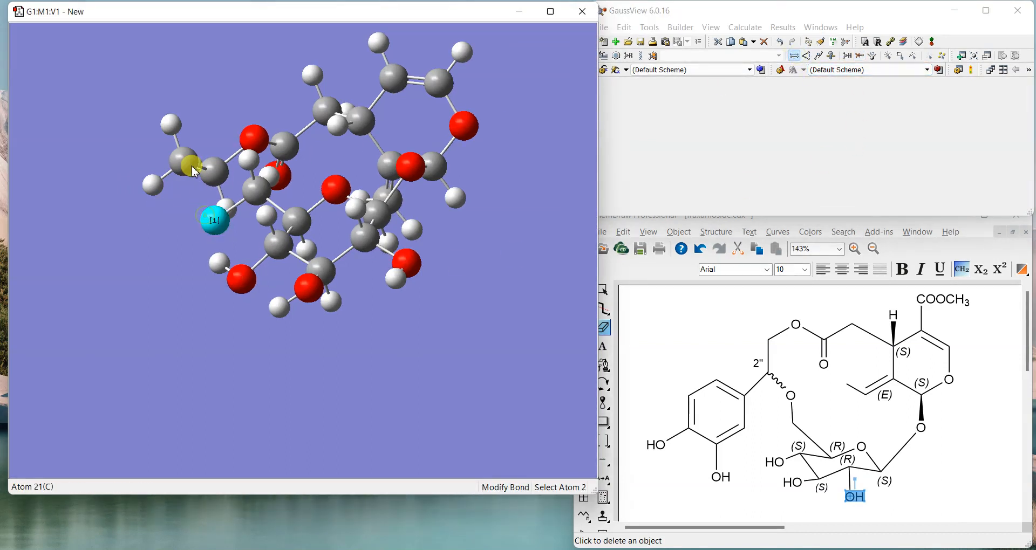
left_click(193, 171)
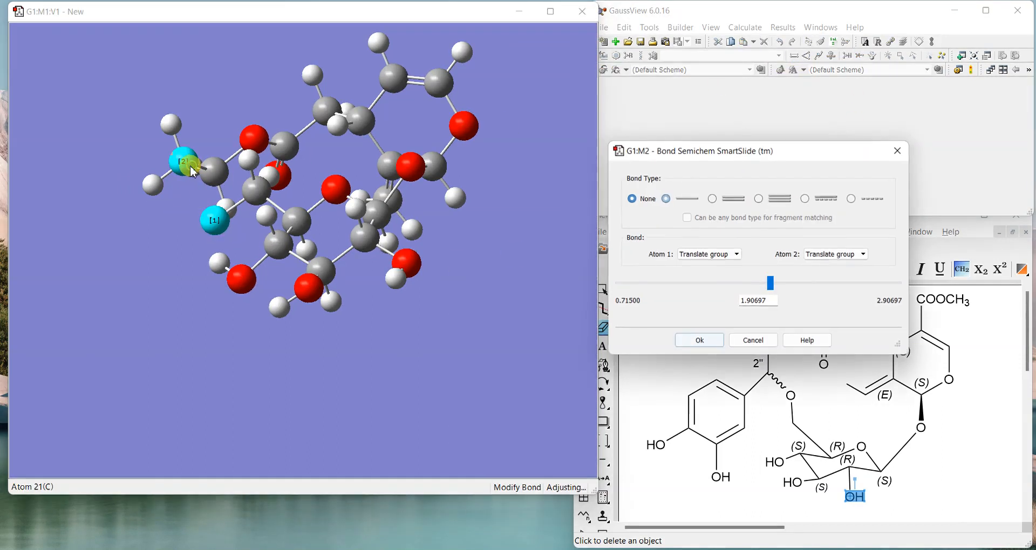
left_click(667, 201)
left_click(711, 339)
Replace the hydrogen on the ring's double-bond carbon beside the CH stereocentre with a formyl fragment
mouse_move(469, 324)
left_mouse_down()
mouse_move(442, 312)
mouse_move(428, 335)
mouse_move(451, 347)
mouse_move(449, 322)
left_mouse_up()
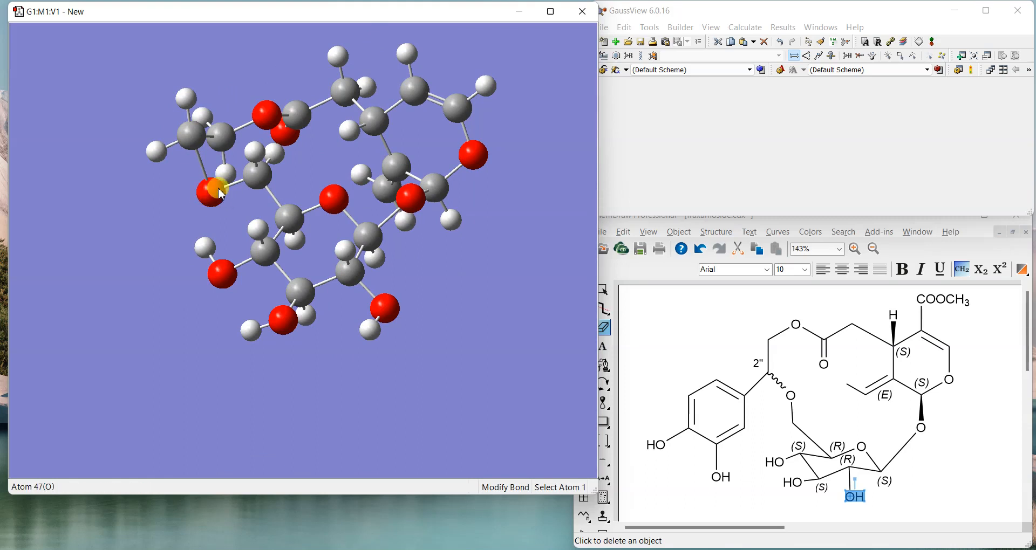
left_click_drag(526, 285, 543, 157)
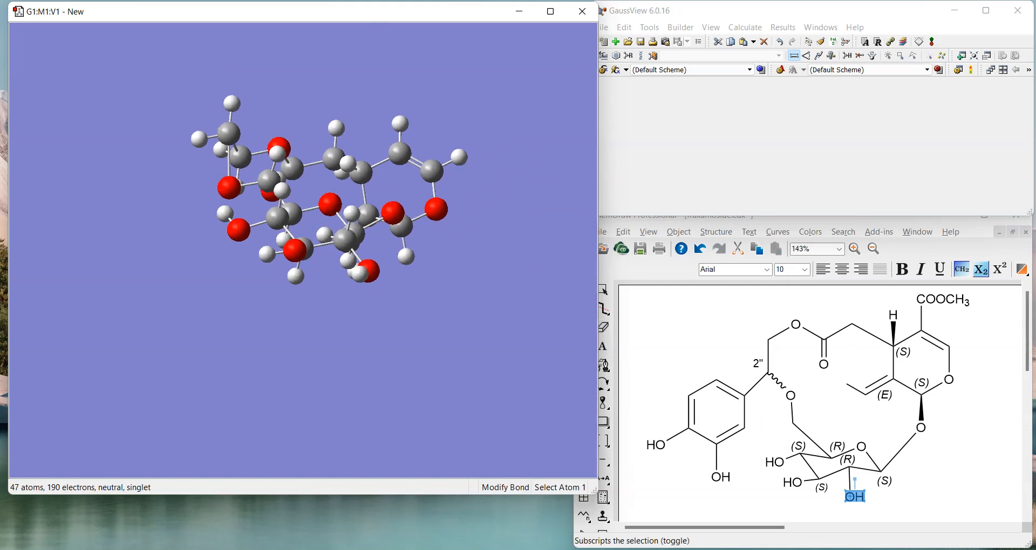
left_click(604, 290)
left_click(414, 137)
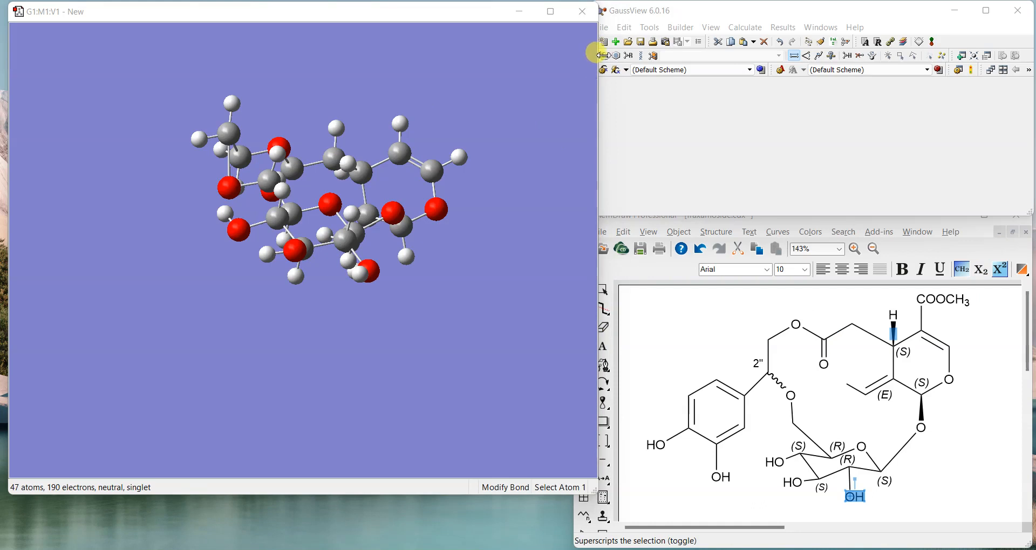
left_click(631, 56)
left_click(399, 123)
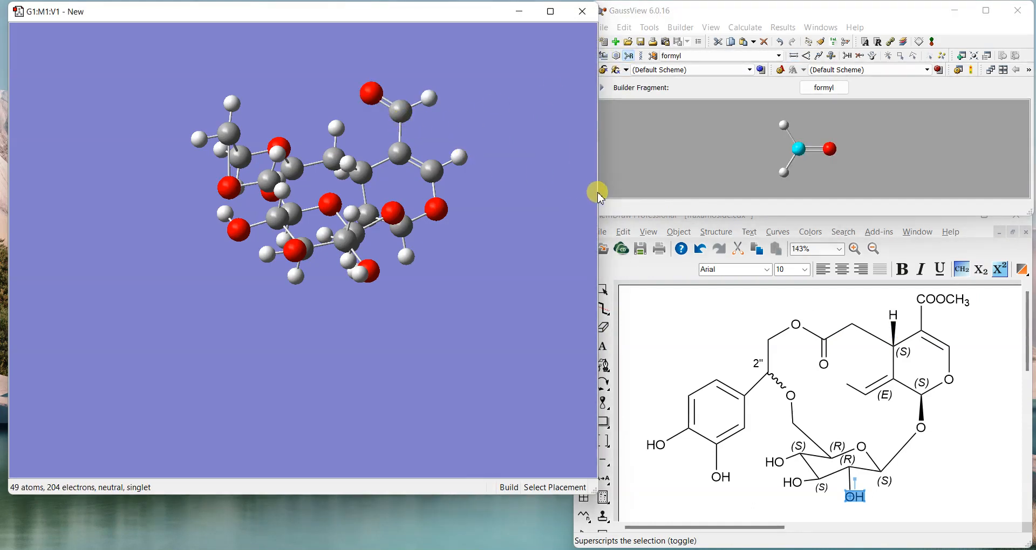
Replace the formyl hydrogen with an Oxygen Tetravalent (S-S-LP-LP) fragment to make a carboxylic acid
left_click(606, 56)
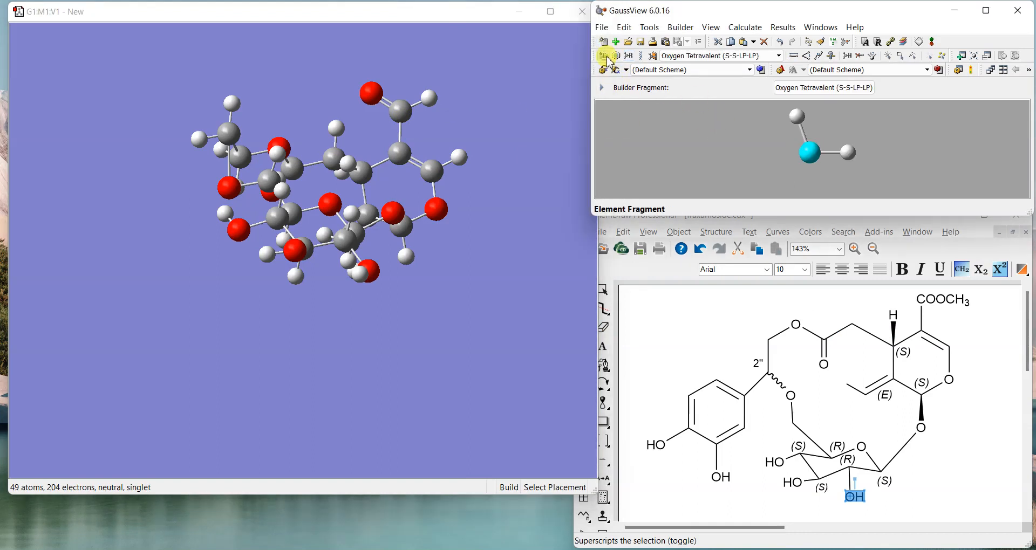
left_click(608, 59)
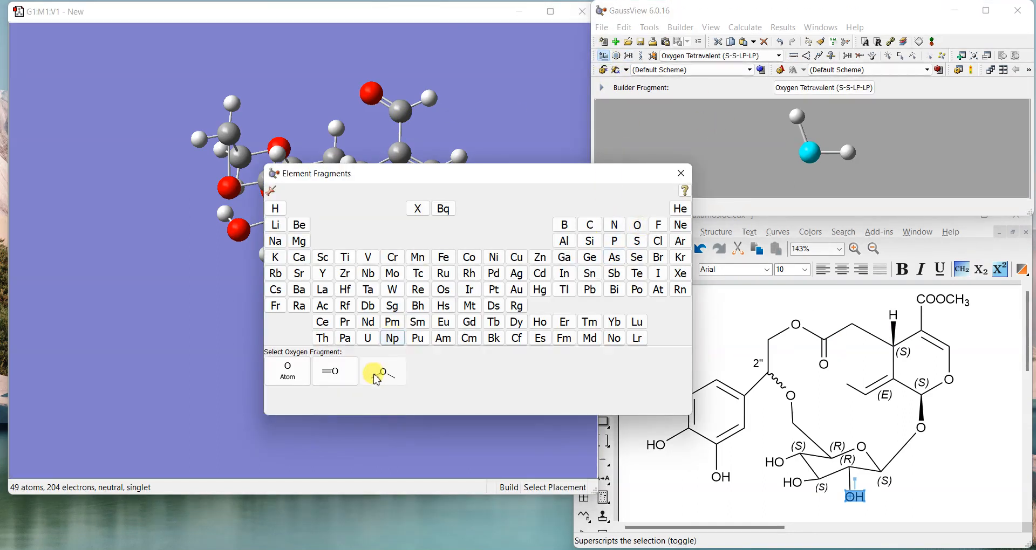
left_click(382, 373)
left_click(428, 98)
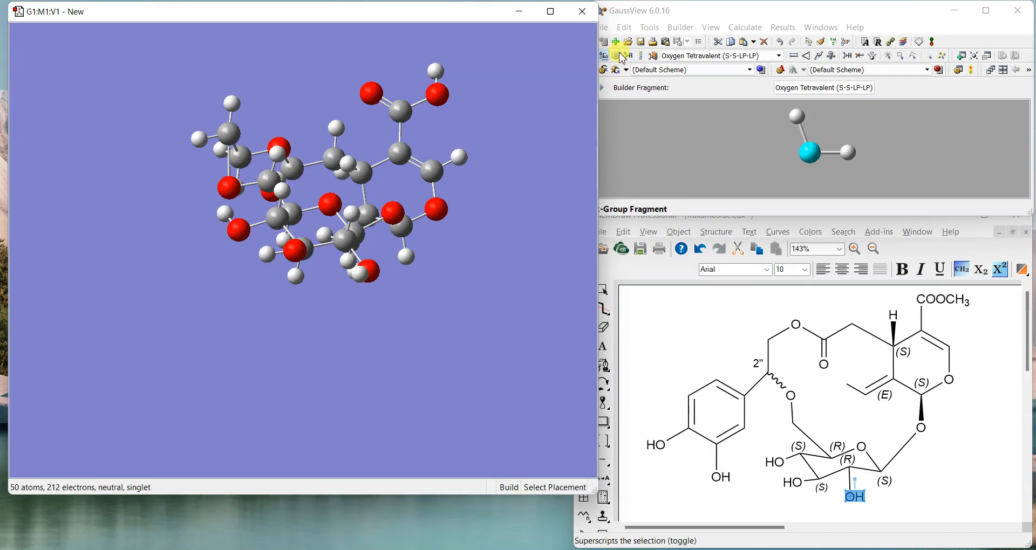
Replace the carboxylic acid's hydrogen with a Carbon Tetrahedral fragment to make the COOCH3 methyl ester
left_click(634, 57)
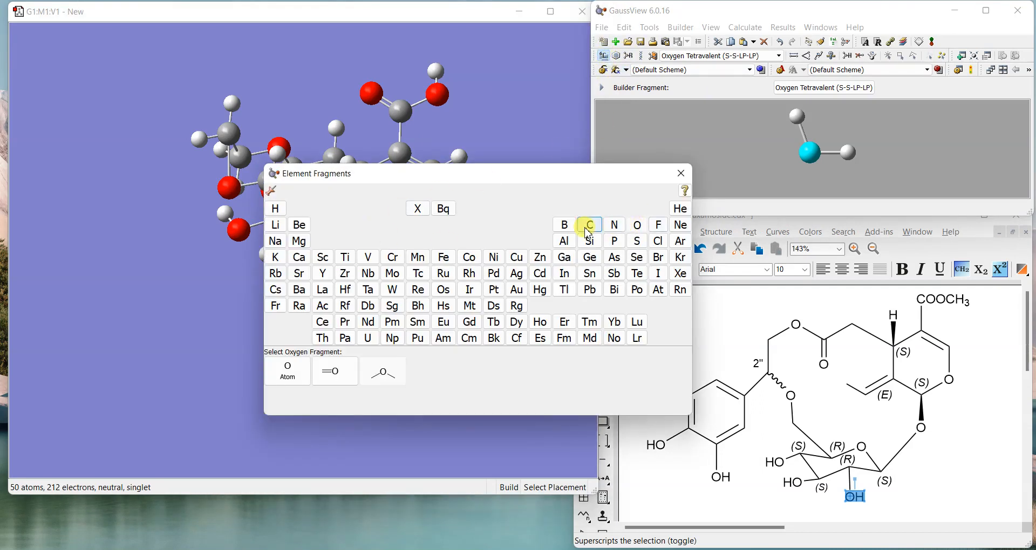
left_click(588, 227)
left_click(513, 377)
left_click(427, 66)
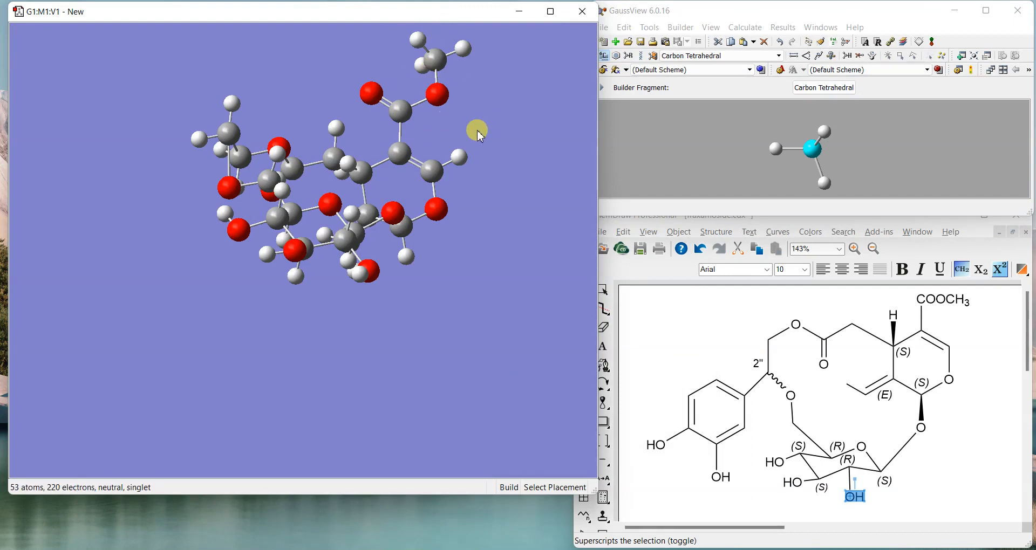
Replace one hydrogen on the exocyclic =CH2 carbon with a Carbon Tetrahedral methyl group, matching the (E) double bond in ChemDraw
mouse_move(492, 297)
left_mouse_down()
mouse_move(453, 282)
mouse_move(453, 259)
mouse_move(462, 284)
mouse_move(439, 310)
mouse_move(495, 296)
mouse_move(488, 282)
left_mouse_up()
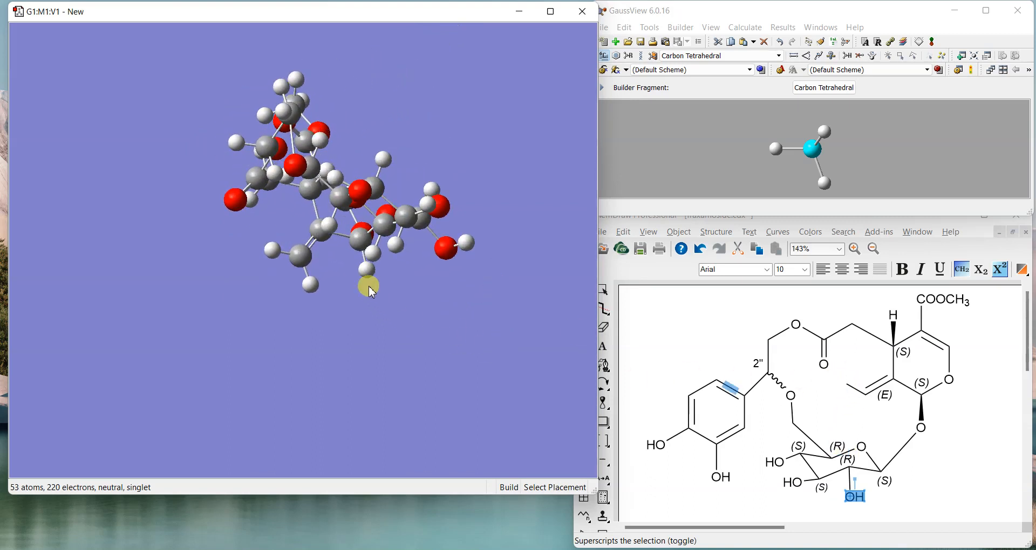
left_click(267, 251)
left_click_drag(330, 329, 357, 369)
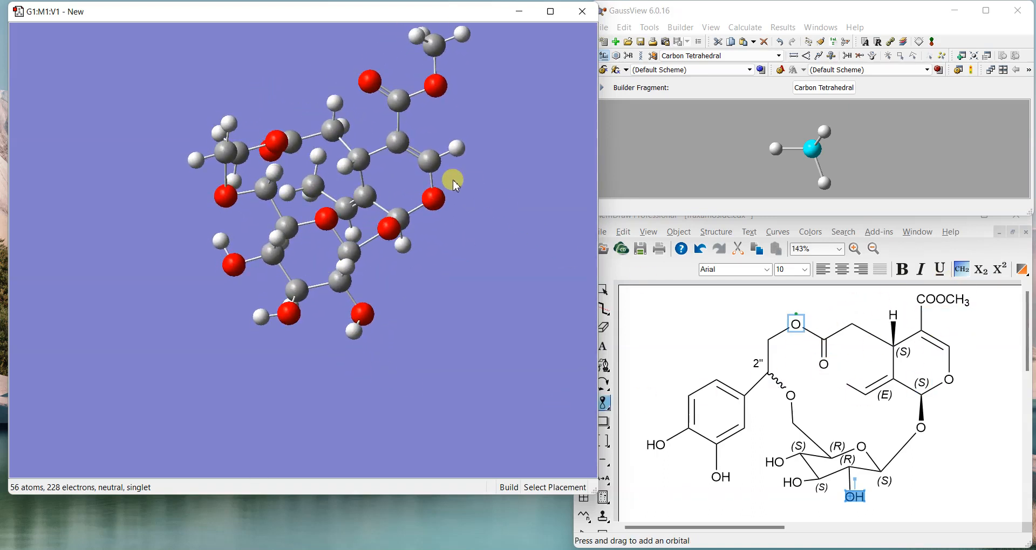
mouse_move(456, 186)
left_mouse_down()
mouse_move(484, 157)
mouse_move(465, 173)
left_mouse_up()
left_click(717, 362)
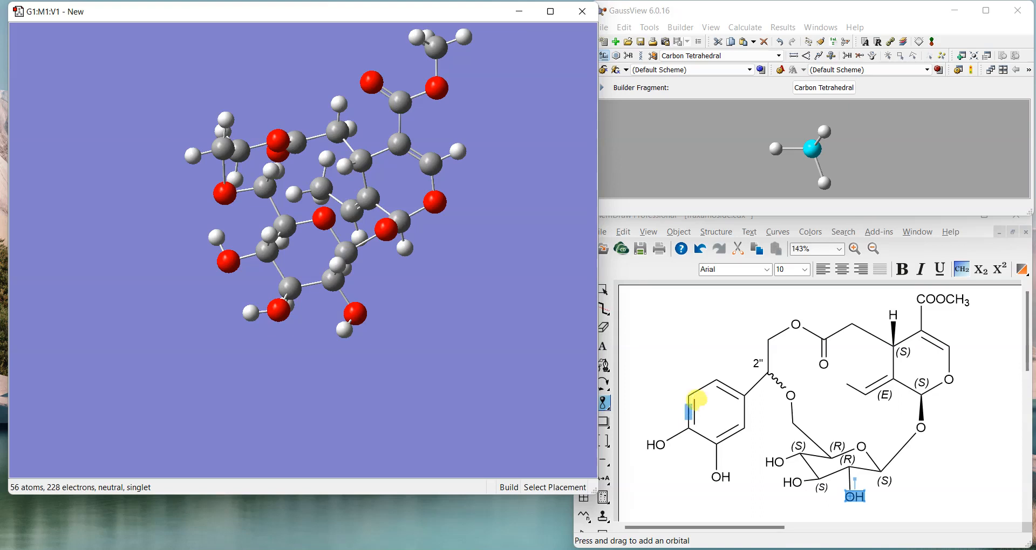
left_click_drag(463, 393, 454, 372)
Set up a Gaussian calculation with the Optimization job type, Hartree-Fock method and STO-3G basis set
left_click(745, 27)
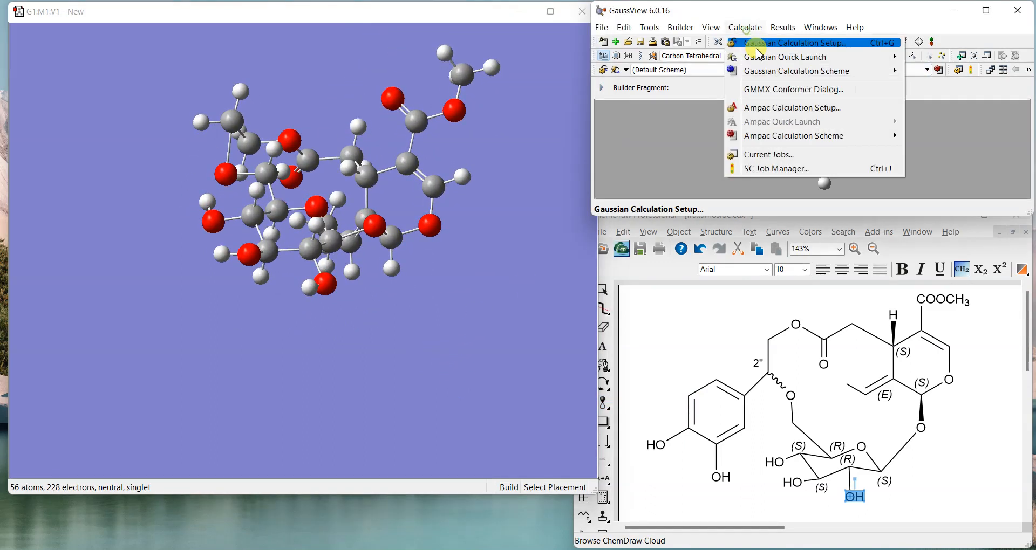
left_click(754, 40)
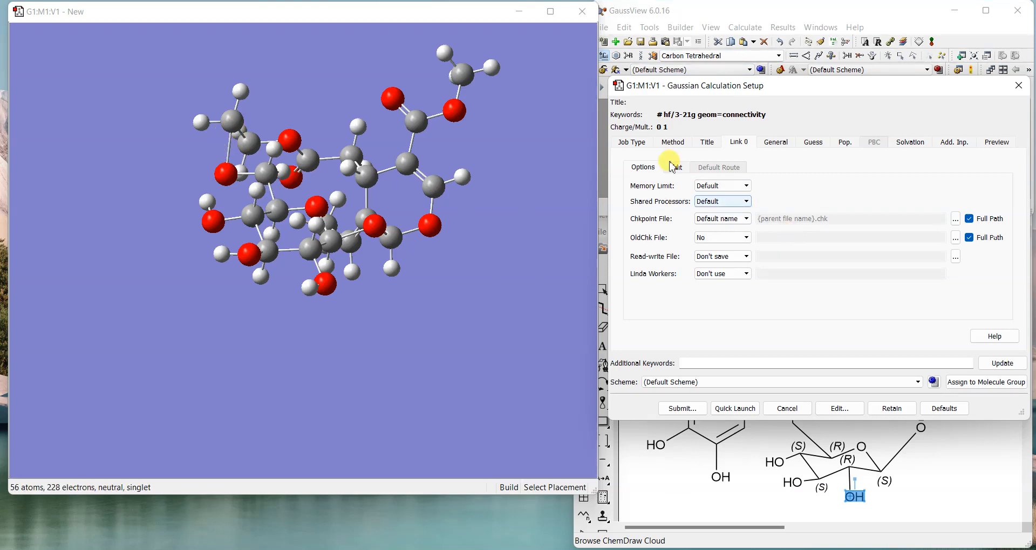
left_click(646, 143)
left_click(658, 163)
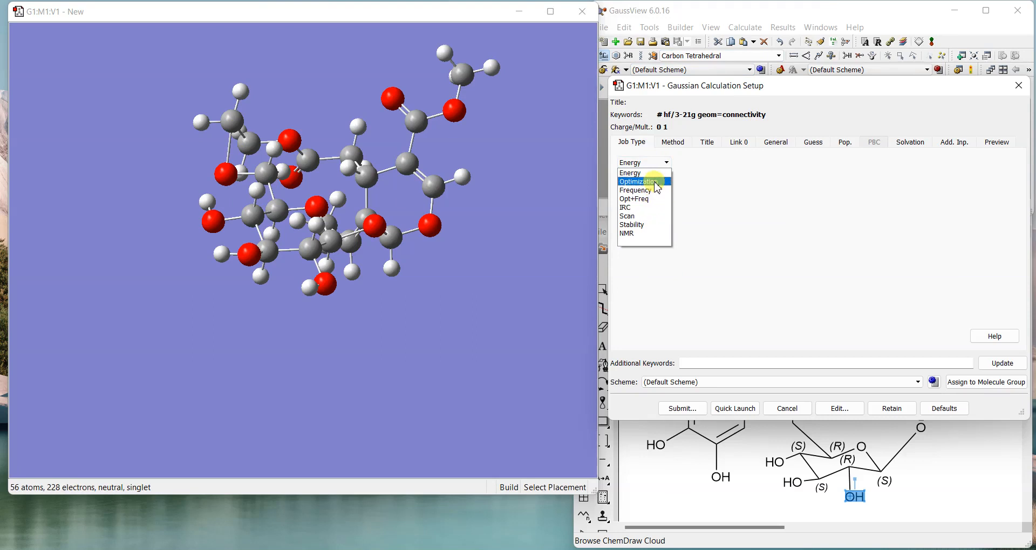
left_click(656, 182)
left_click(673, 142)
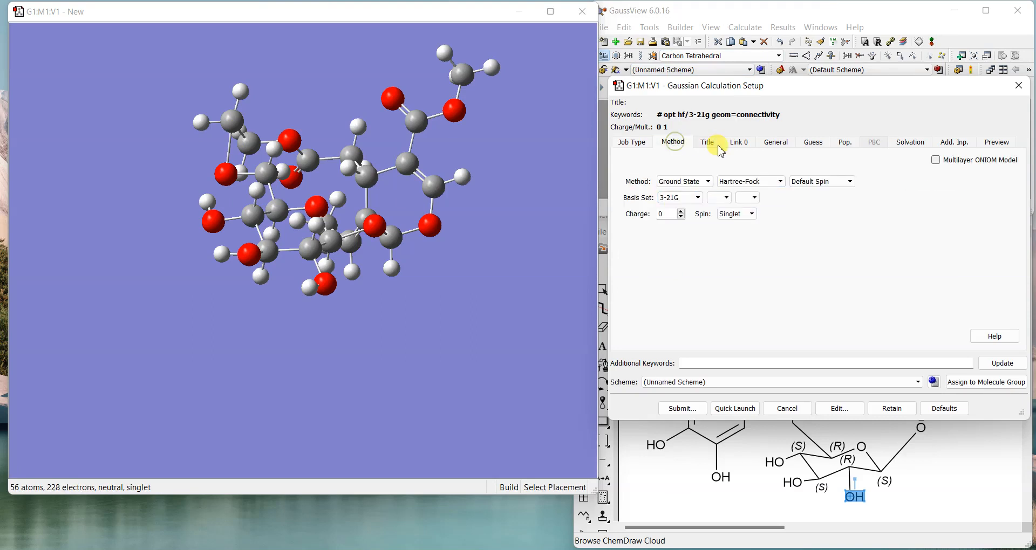
left_click(682, 199)
left_click(684, 216)
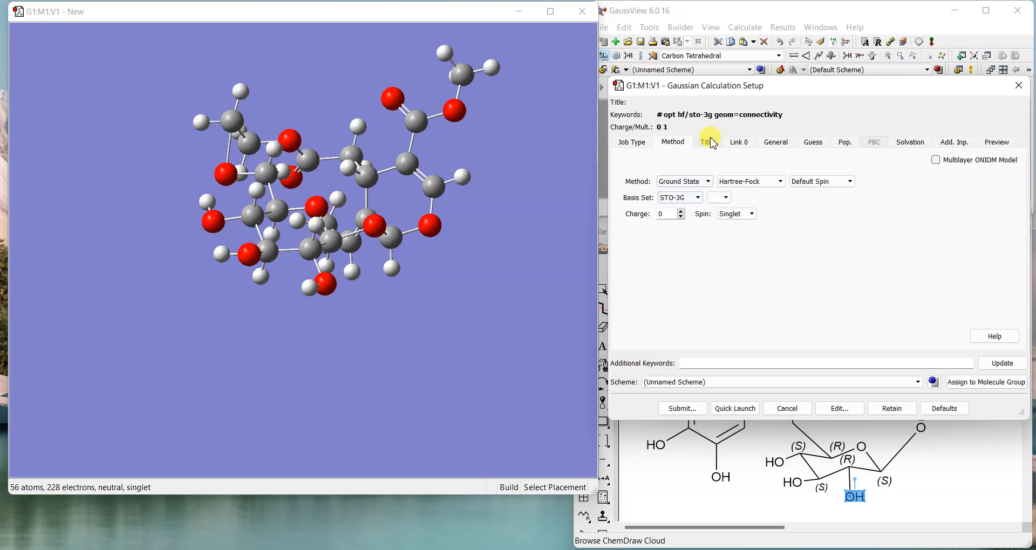
Set the shared processors to 4 and add the keyword scf=xqc to the calculation
left_click(739, 142)
left_click(721, 202)
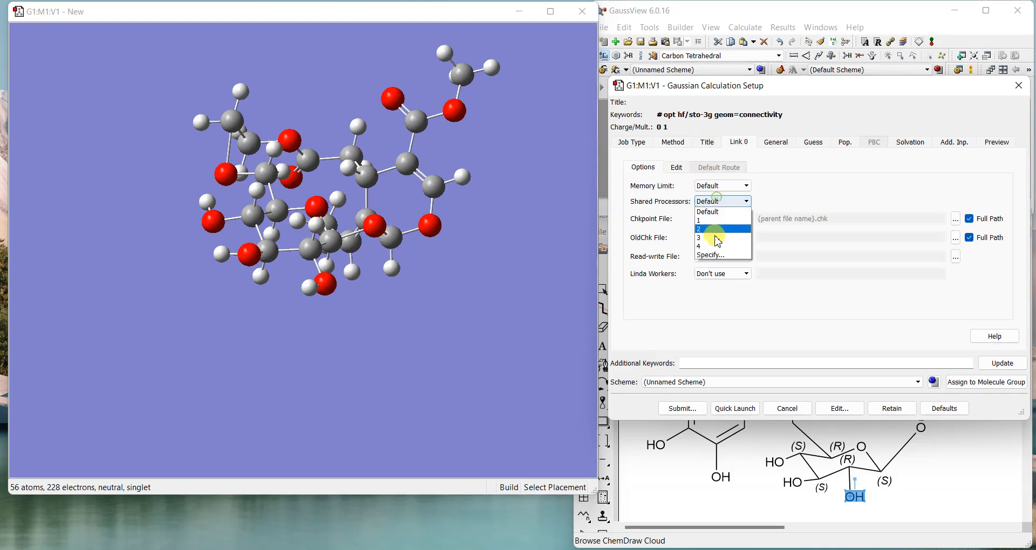
left_click(715, 239)
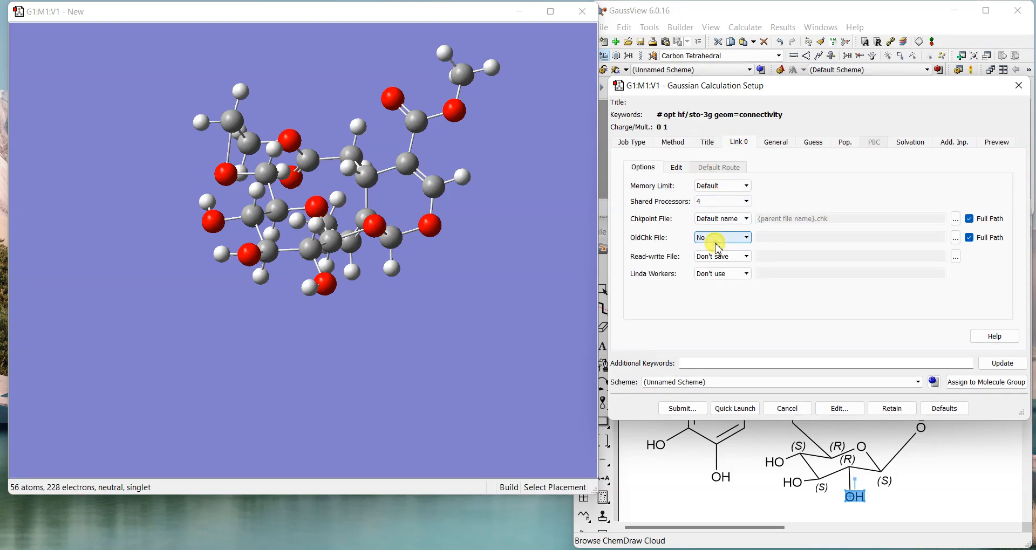
left_click(748, 364)
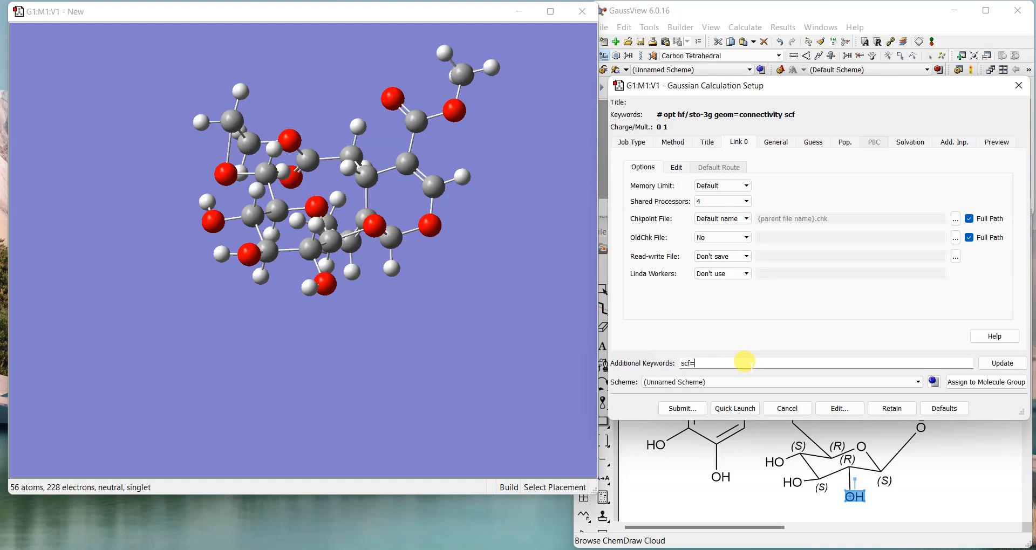
left_click(843, 409)
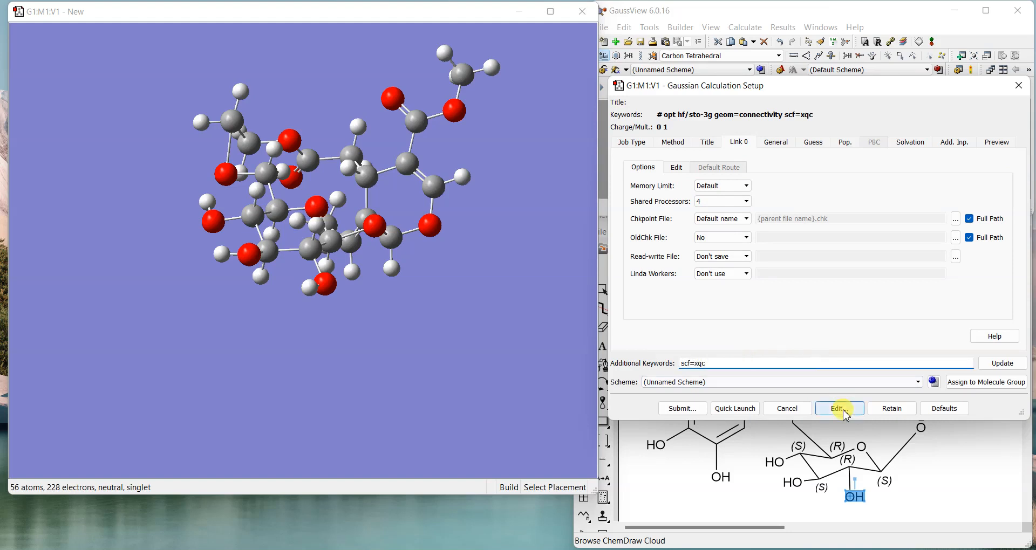
left_click(845, 272)
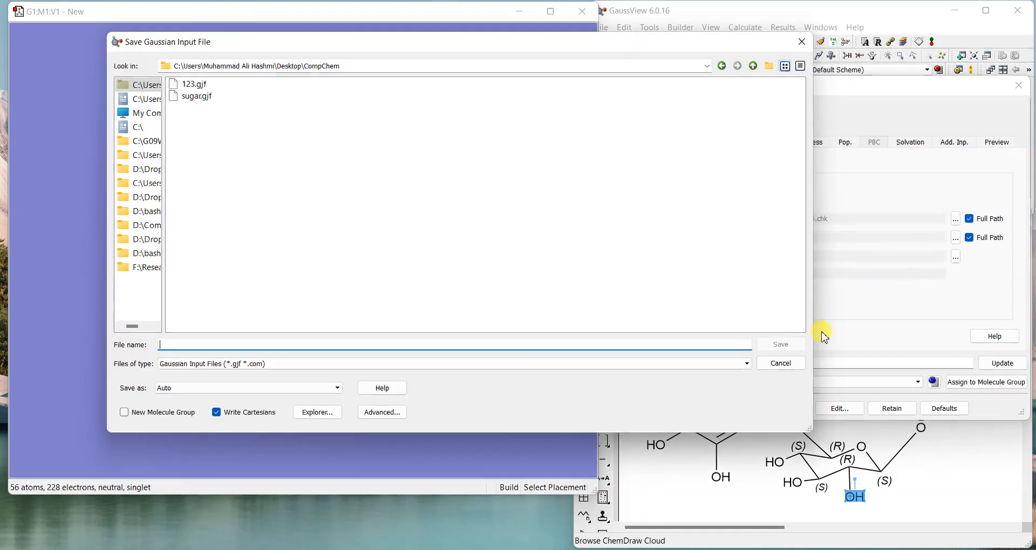
type("123")
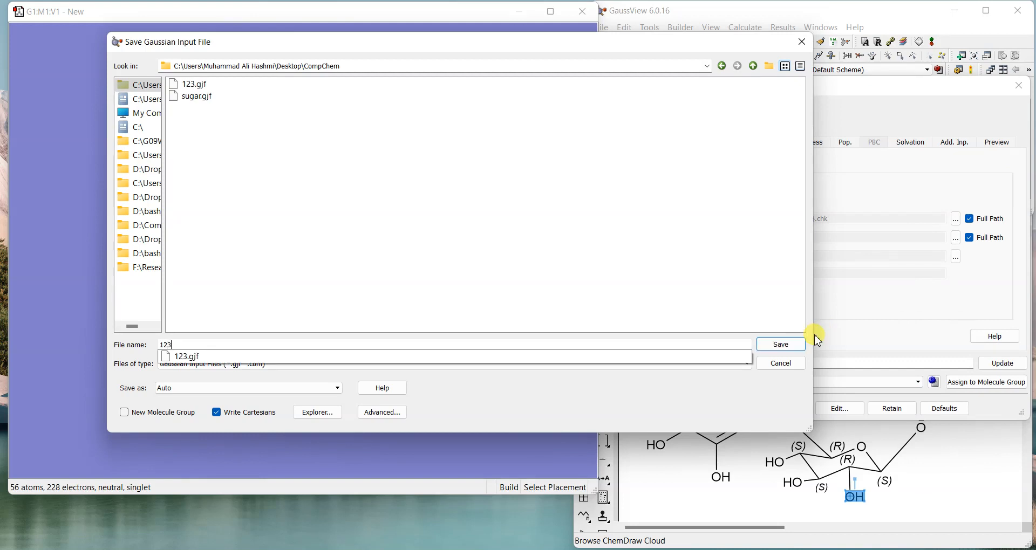
key("Return")
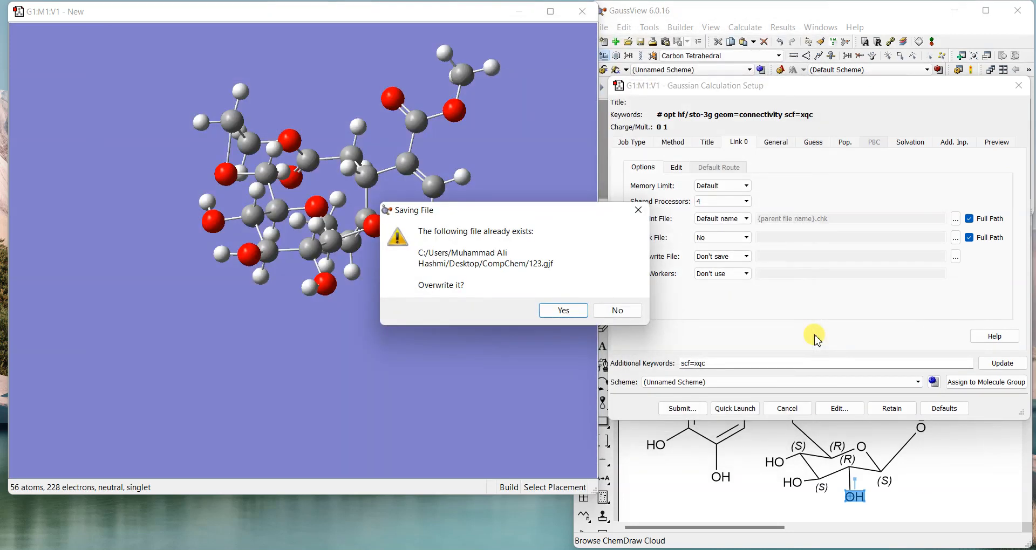
left_click(605, 311)
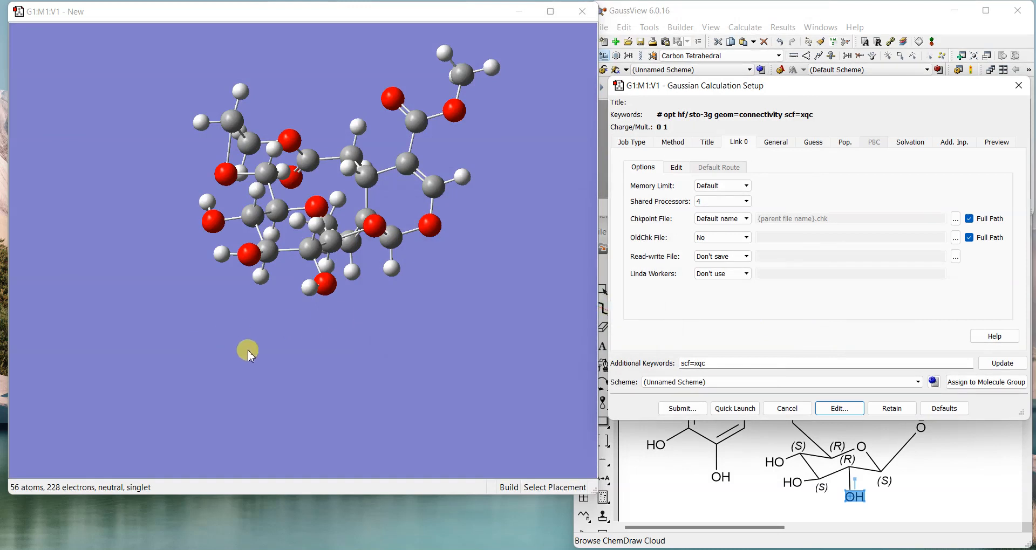
Save the Gaussian input file as 234 in the CompChem folder, submit the optimization job and close the input structure
left_click(852, 413)
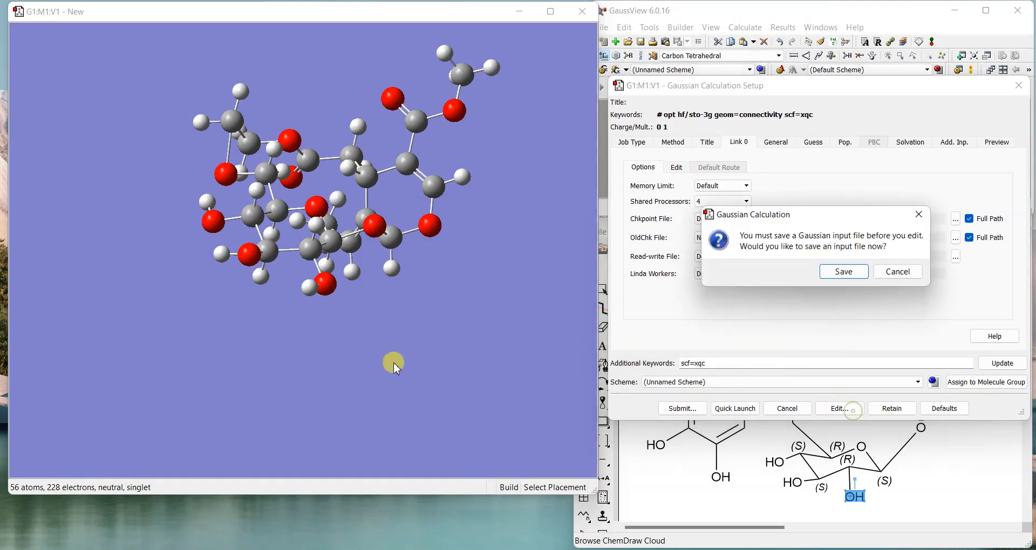
left_click(845, 272)
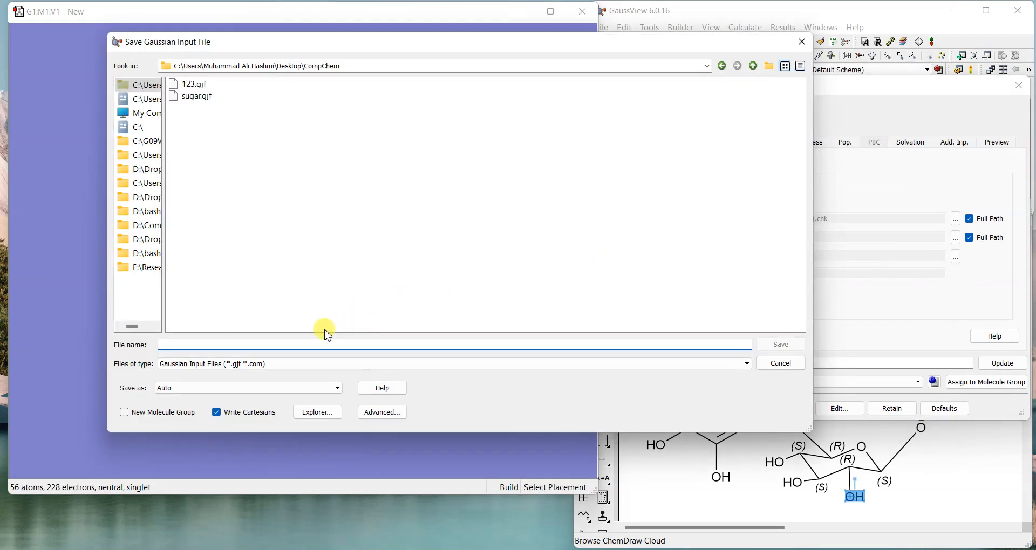
type("234")
left_click(782, 345)
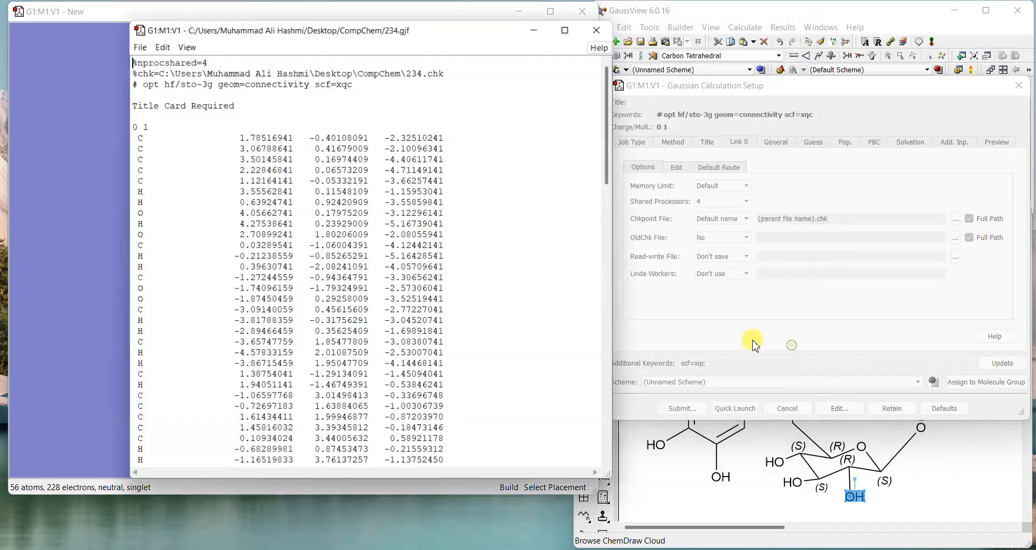
left_click(603, 35)
left_click(486, 322)
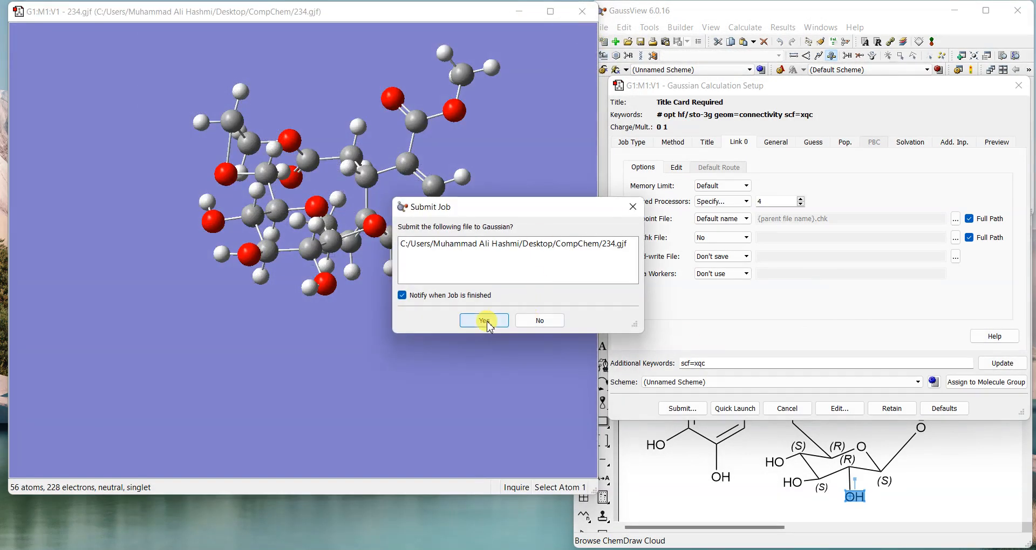
left_click(580, 6)
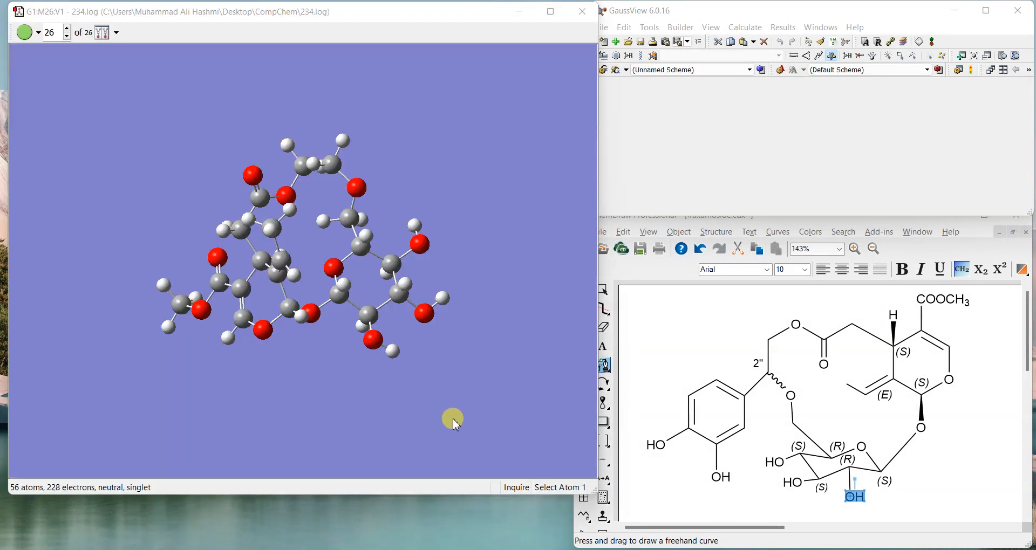
Examine the optimized structure from 234.log from several angles and compare its ring connections with the ChemDraw drawing
scroll(387, 371, "up", 3)
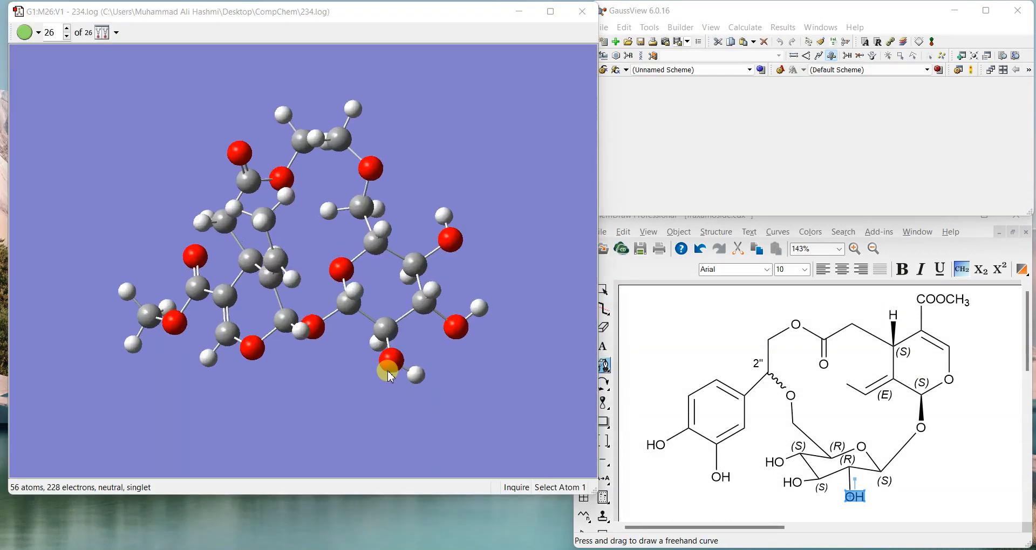
left_click_drag(396, 383, 322, 380)
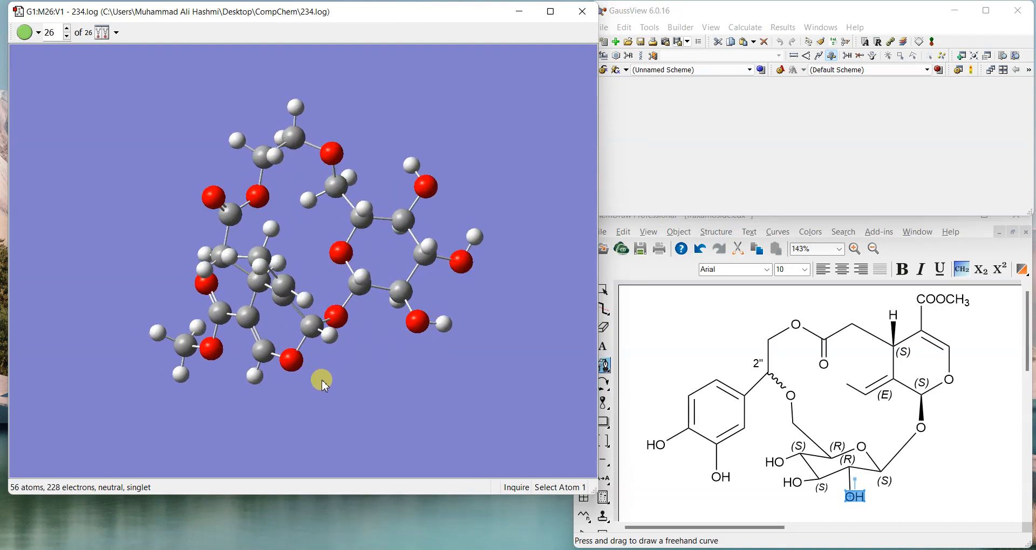
mouse_move(409, 381)
left_mouse_down()
mouse_move(407, 370)
mouse_move(426, 377)
left_mouse_up()
left_click(604, 402)
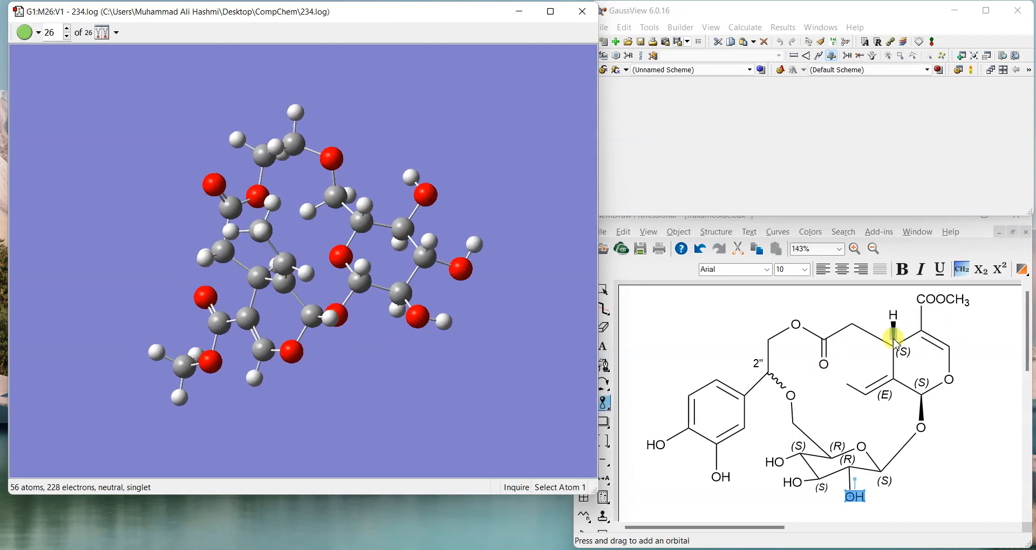
left_click_drag(529, 383, 358, 290)
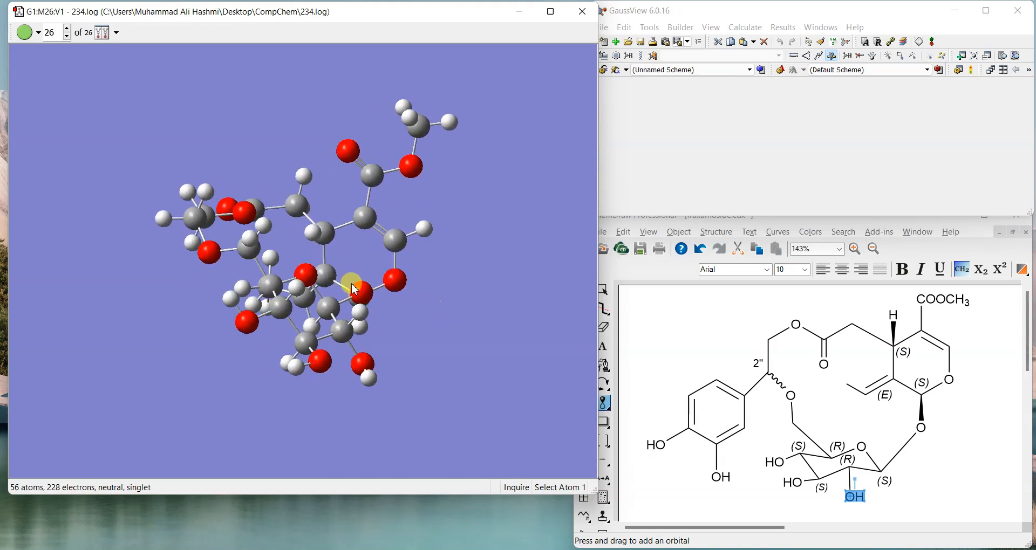
scroll(354, 256, "up", 2)
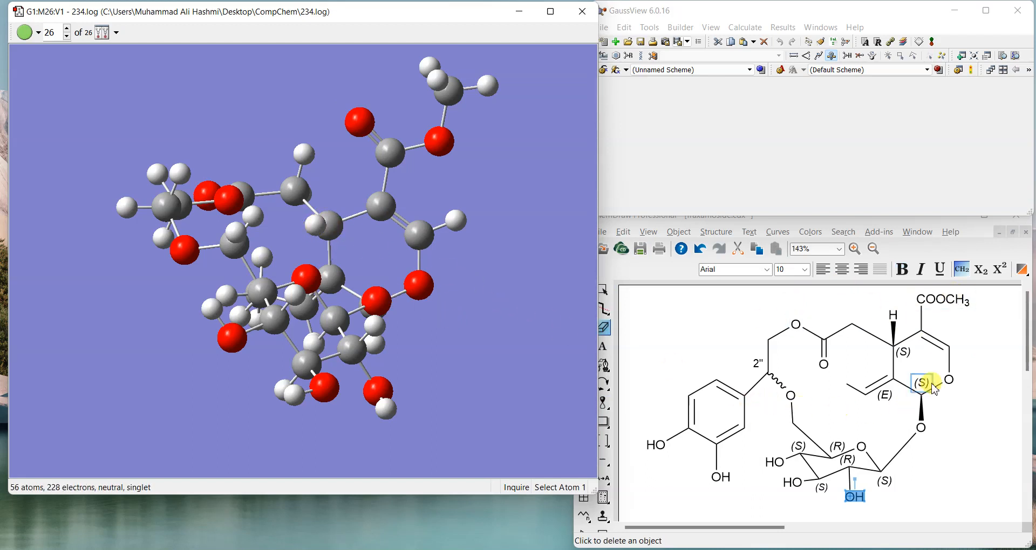
left_click(948, 381)
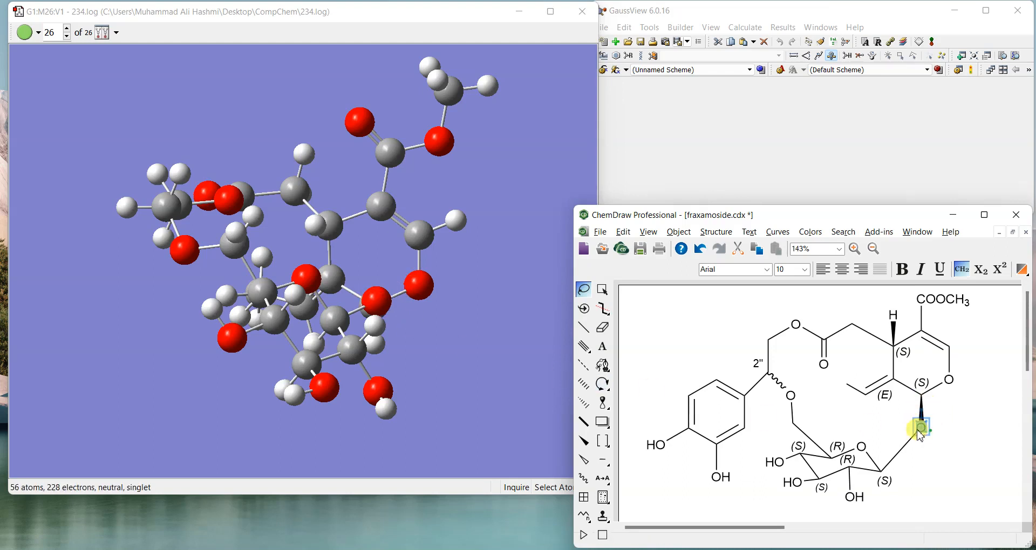
left_click_drag(376, 297, 381, 318)
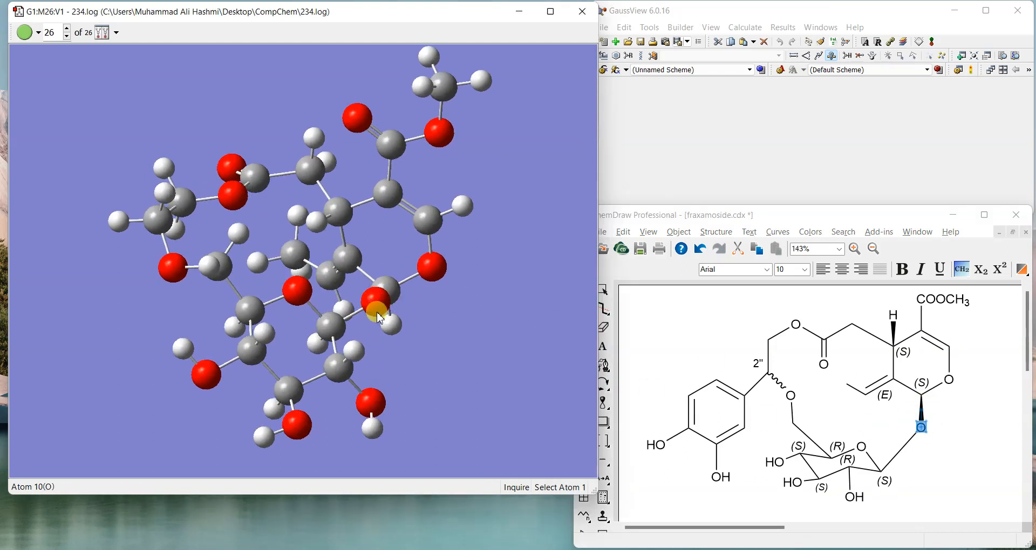
mouse_move(422, 361)
left_mouse_down()
mouse_move(411, 347)
mouse_move(412, 358)
left_mouse_up()
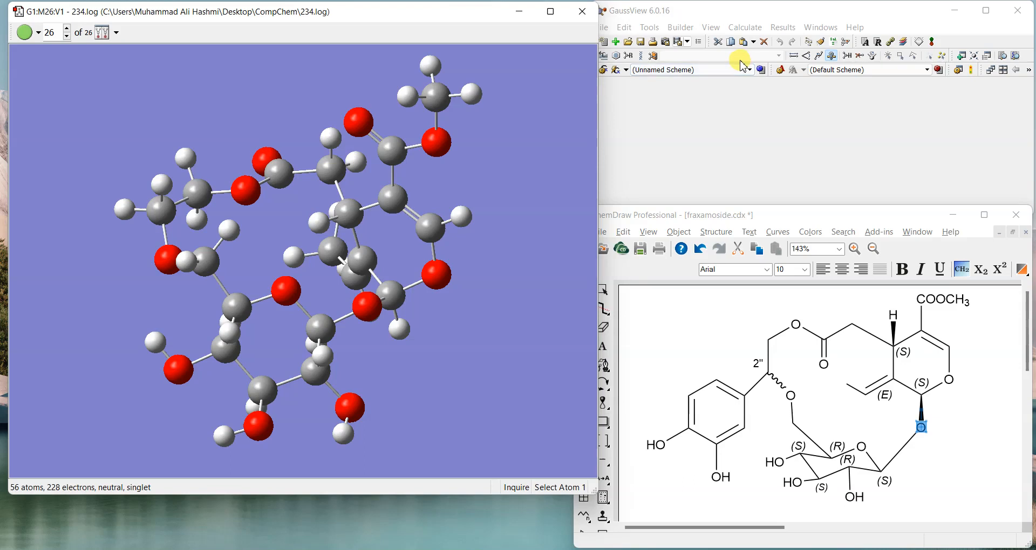
Show the stereochemistry labels on the optimized structure
left_click(711, 27)
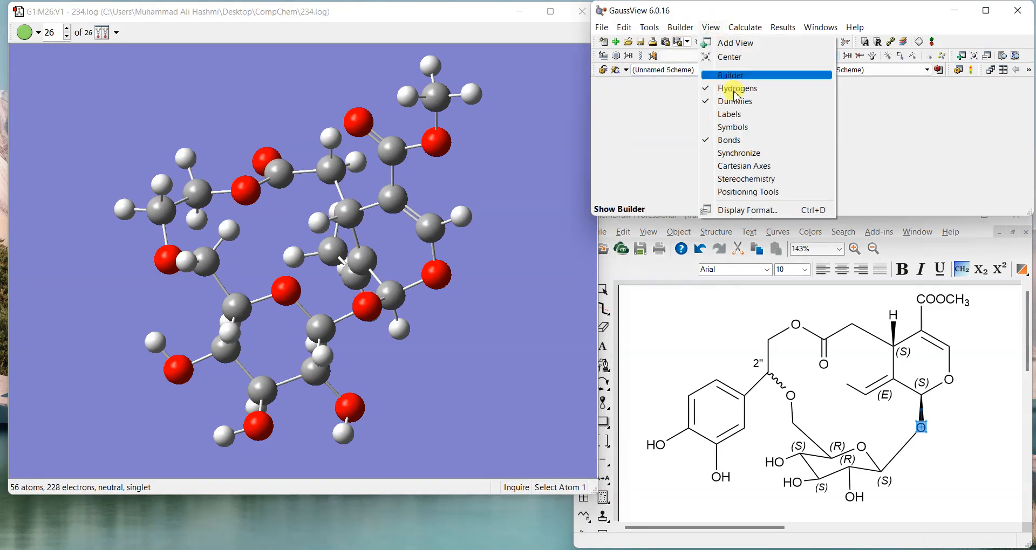
left_click(760, 181)
left_click_drag(389, 312, 444, 348)
left_click_drag(448, 331, 430, 323)
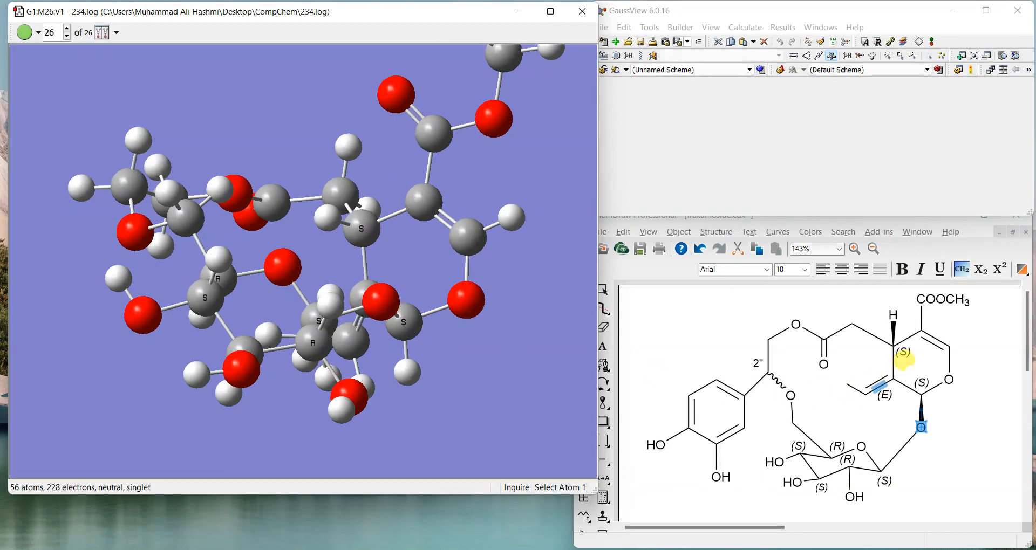
Compare the model's R/S stereocentres with the ChemDraw drawing and examine the 2" carbon next to the ether oxygen
left_click(922, 382)
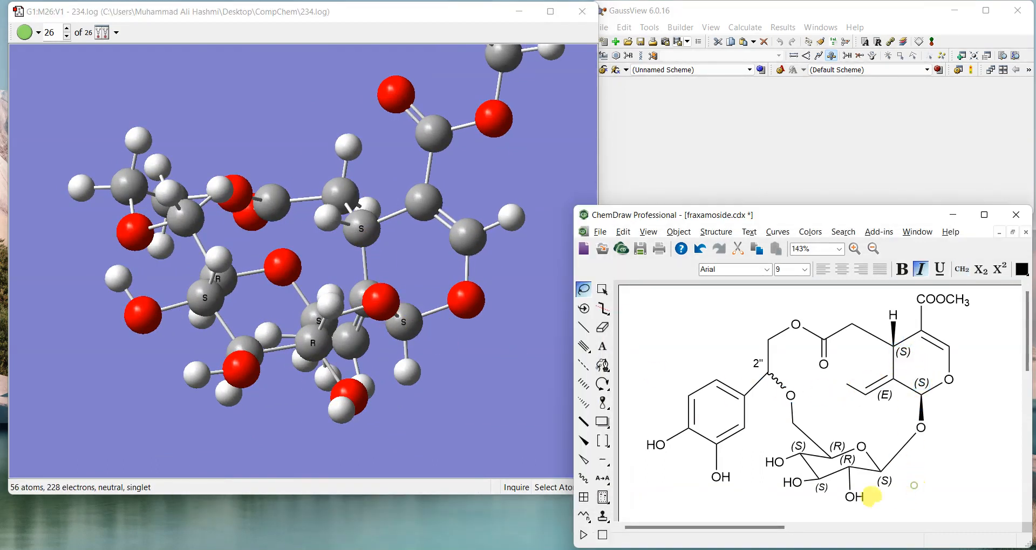
mouse_move(467, 419)
left_mouse_down()
mouse_move(467, 405)
mouse_move(423, 418)
mouse_move(400, 388)
left_mouse_up()
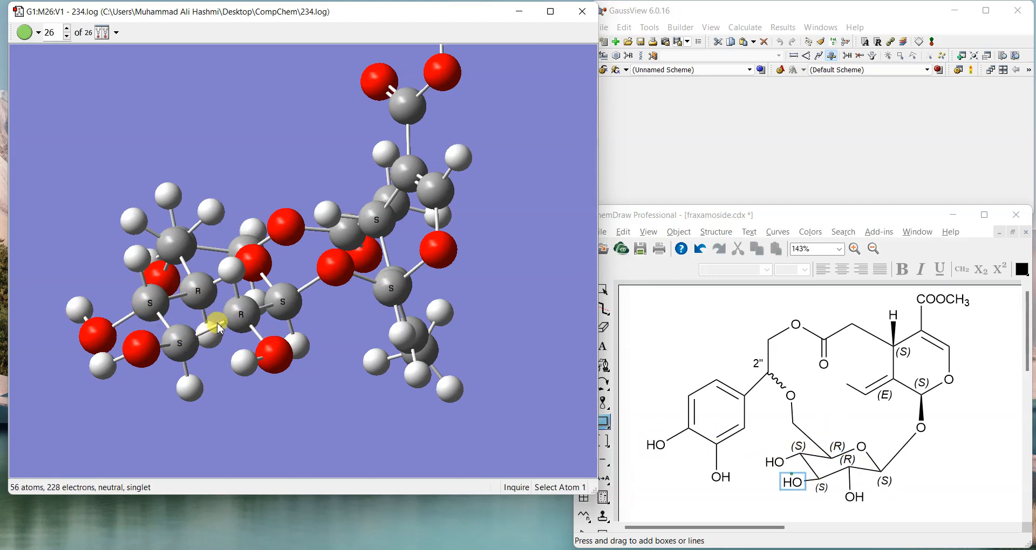
left_click_drag(415, 306, 527, 343)
left_click(604, 384)
left_click(782, 387)
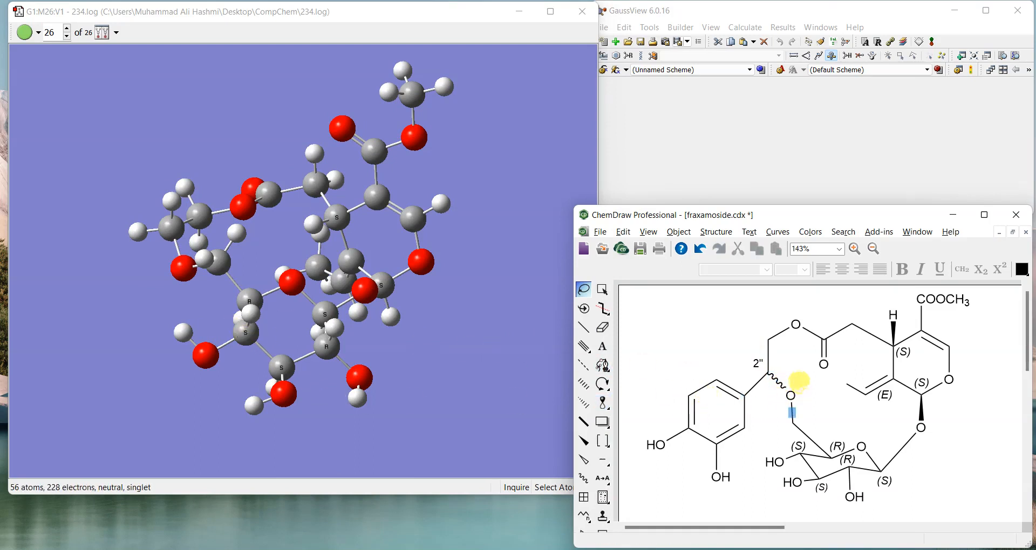
left_click(791, 395)
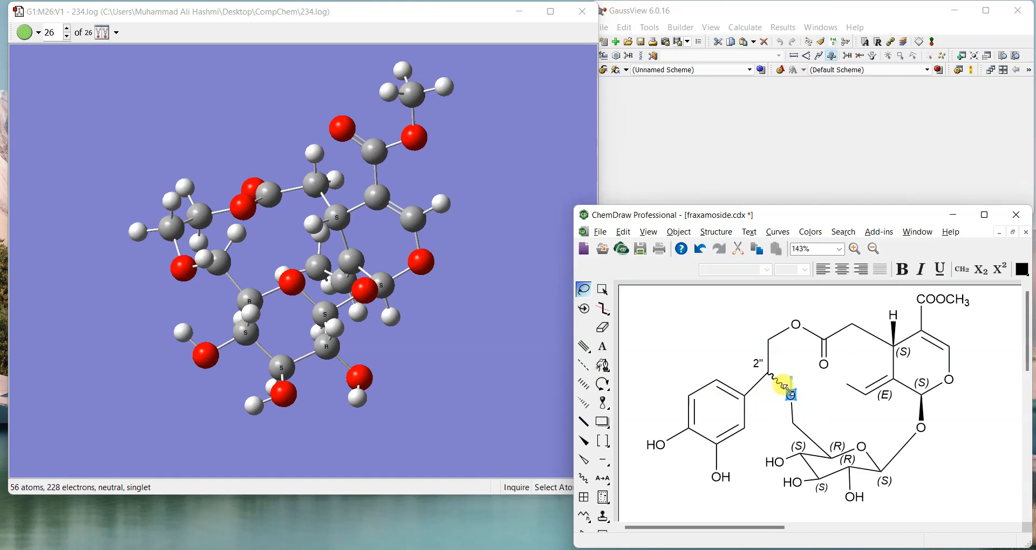
left_click_drag(224, 347, 154, 300)
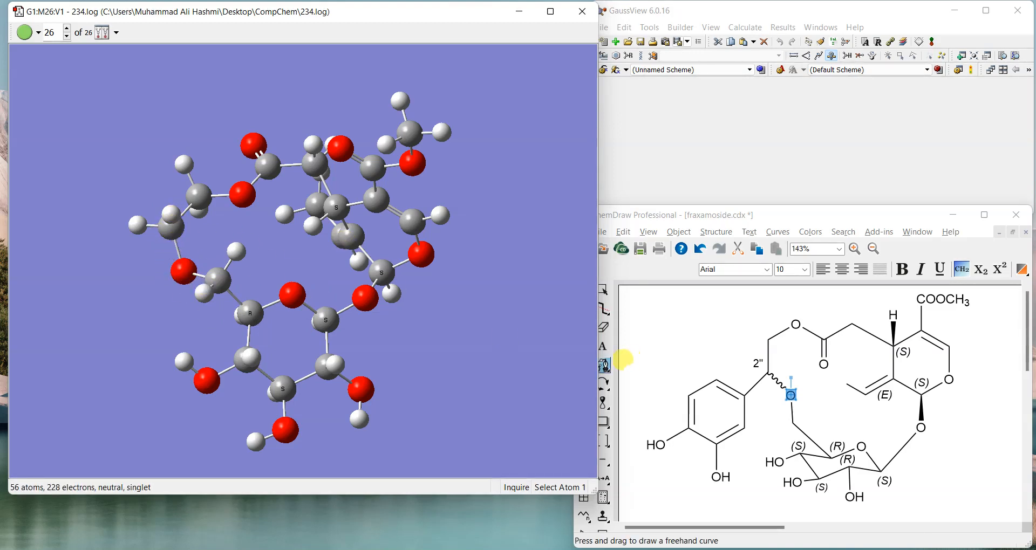
left_click(605, 366)
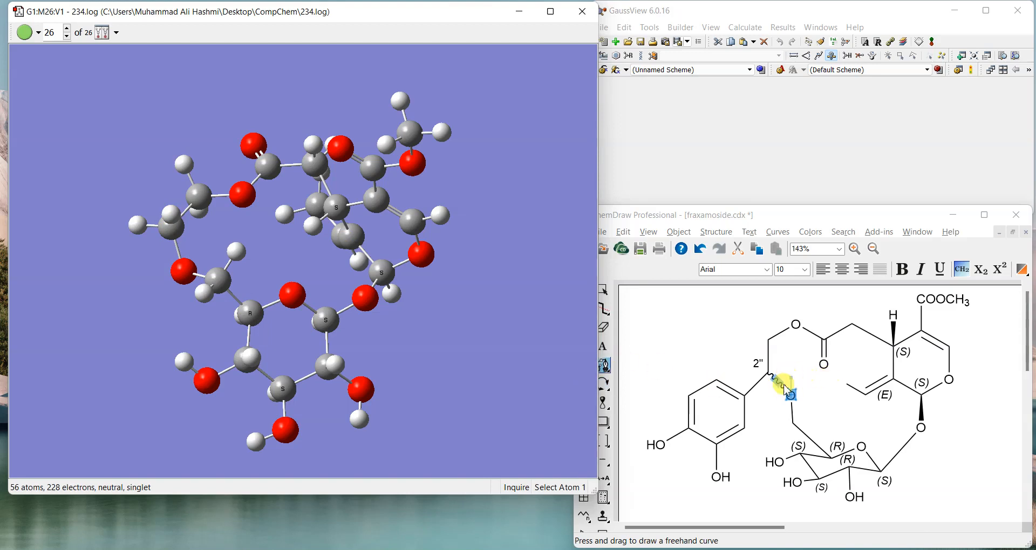
mouse_move(785, 355)
left_mouse_down()
mouse_move(750, 373)
mouse_move(785, 364)
left_mouse_up()
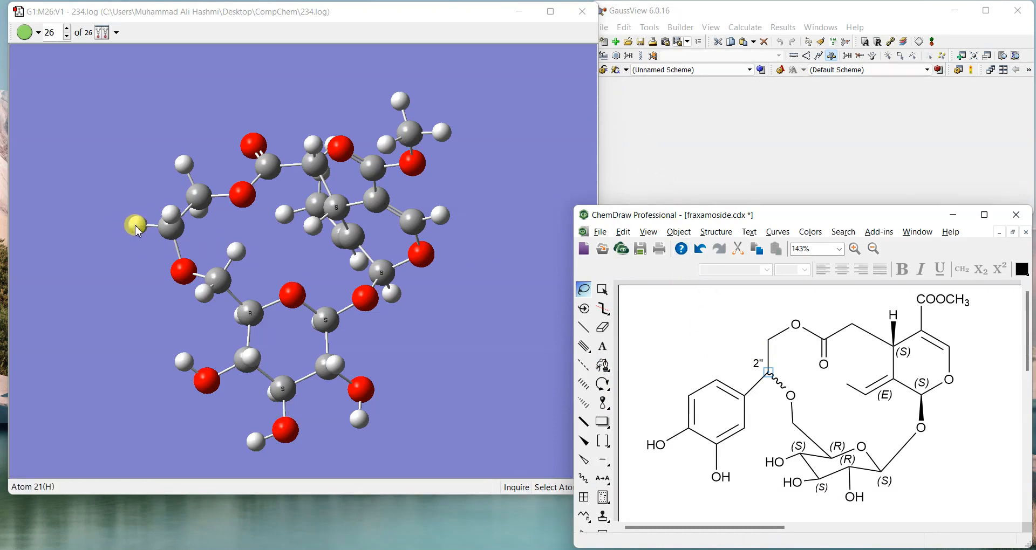
Attach a benzene ring to the 2" carbon in place of its outward-pointing hydrogen
left_click_drag(215, 252, 208, 234)
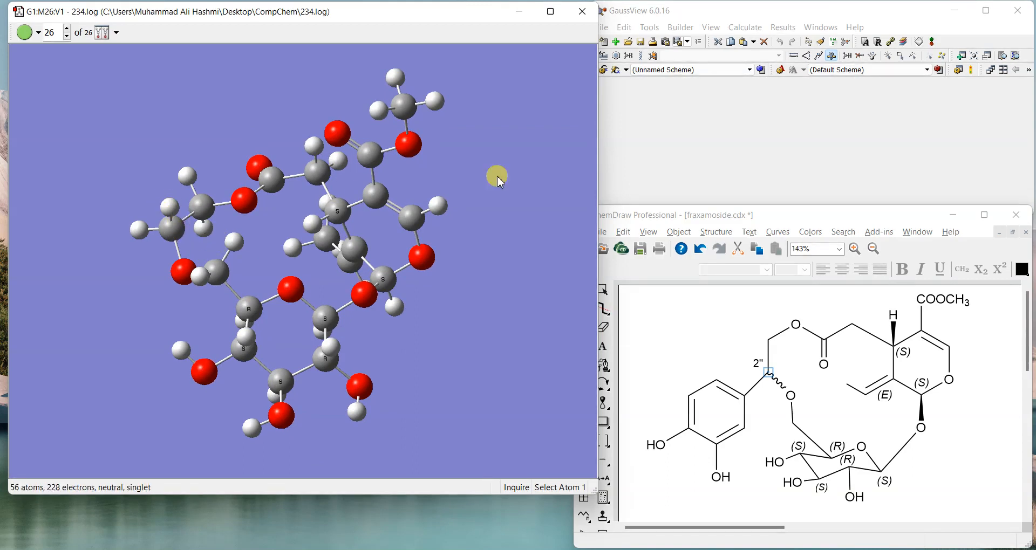
left_click(616, 57)
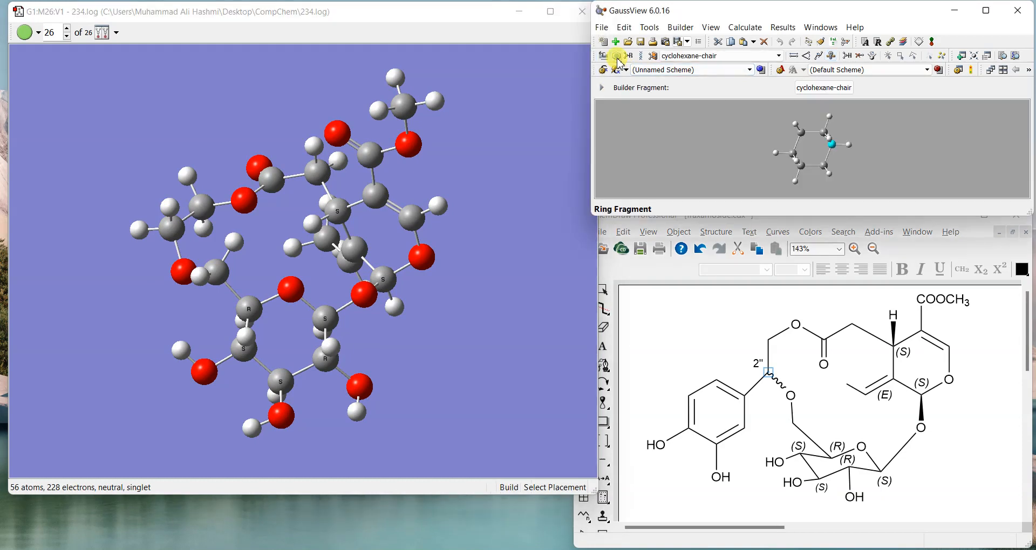
left_click(616, 57)
left_click(284, 235)
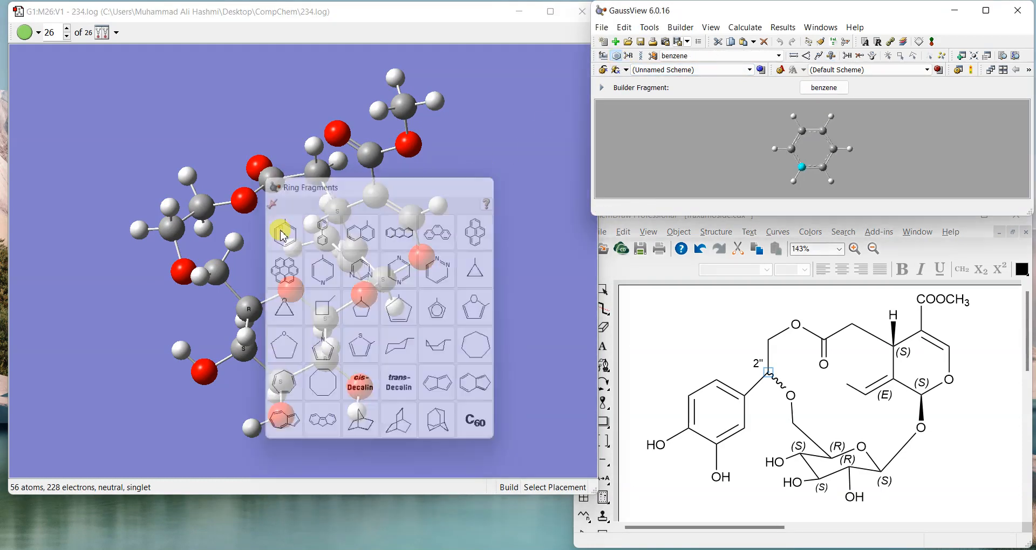
left_click_drag(208, 231, 164, 279)
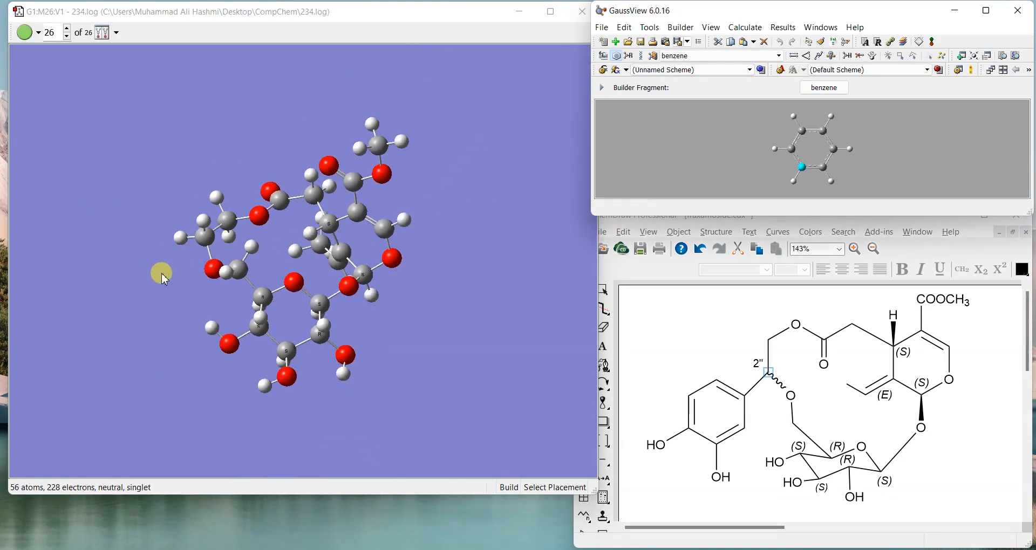
left_click(178, 231)
mouse_move(259, 301)
left_mouse_down()
mouse_move(265, 280)
mouse_move(261, 308)
left_mouse_up()
scroll(225, 241, "up", 5)
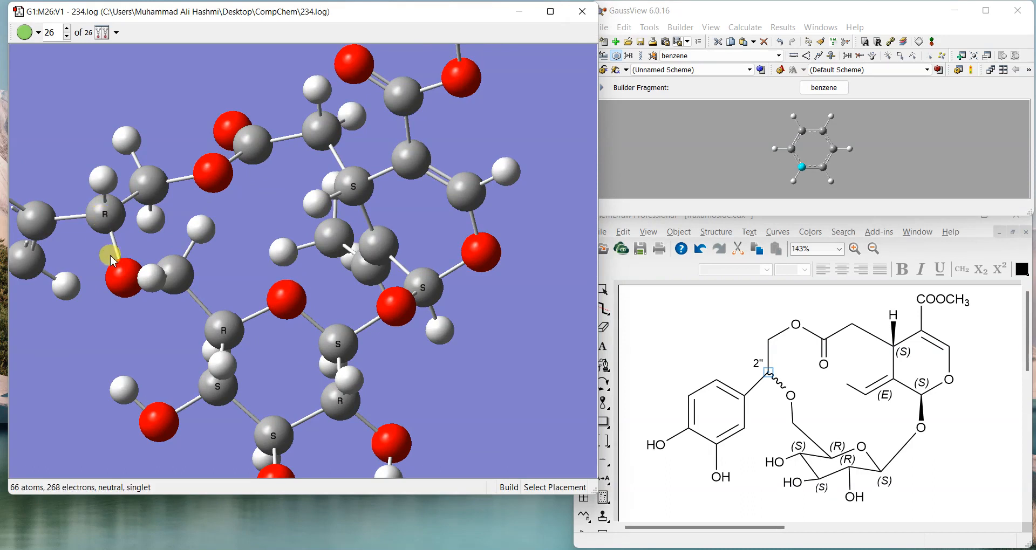
Try the benzene ring in place of the 2" carbon's other hydrogen and return it to the outward-pointing position with R configuration
left_click(113, 262)
key("ctrl+z")
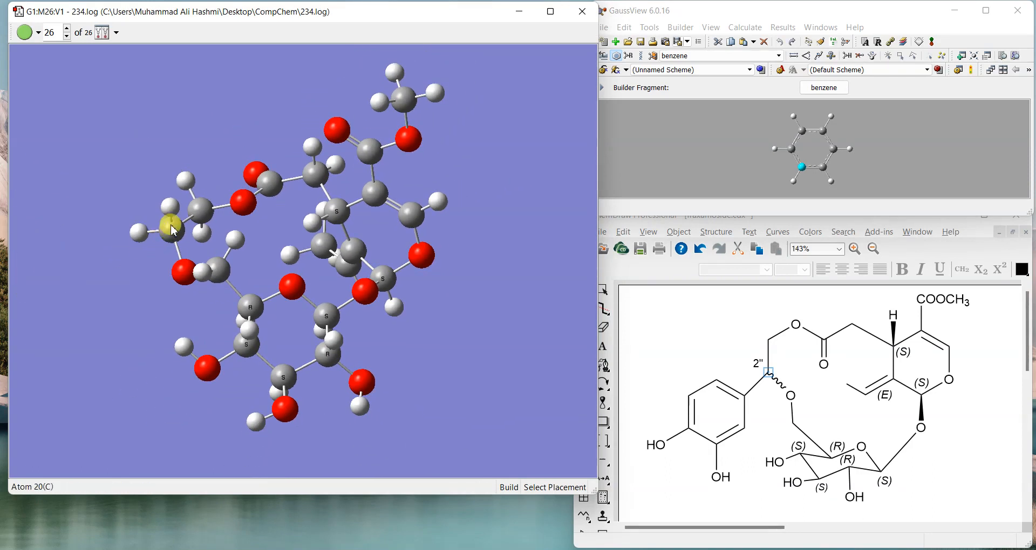
left_click(169, 212)
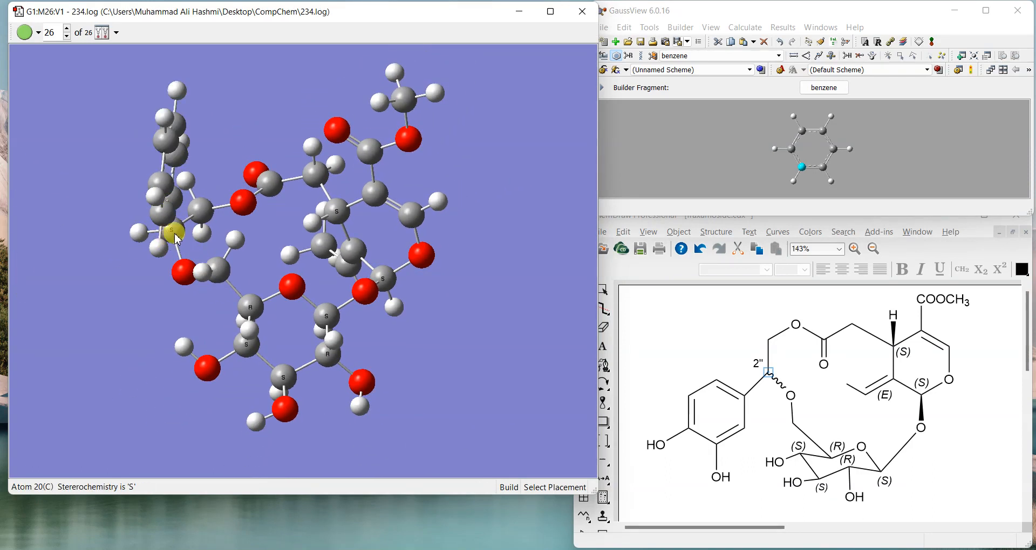
scroll(178, 235, "up", 3)
scroll(124, 222, "down", 3)
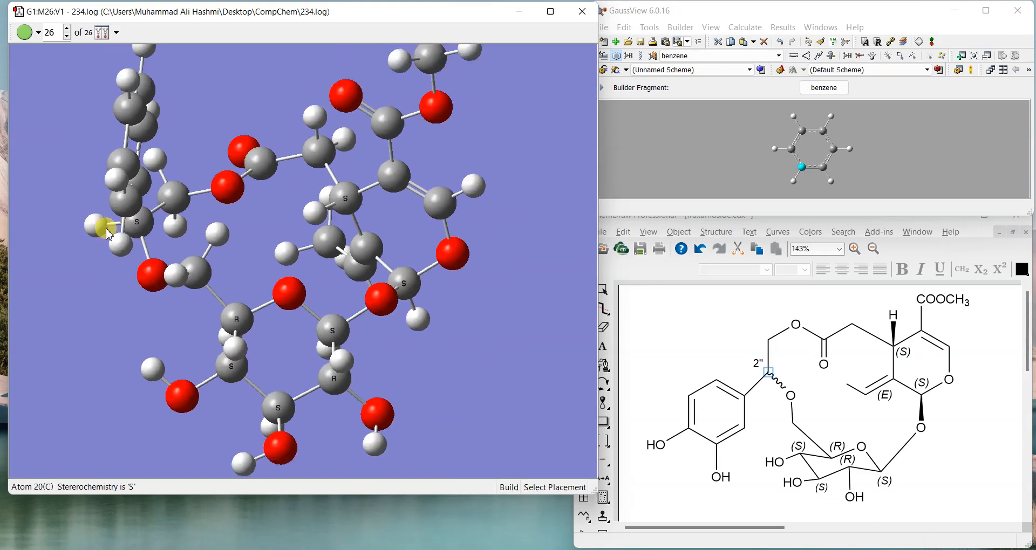
left_click(138, 232)
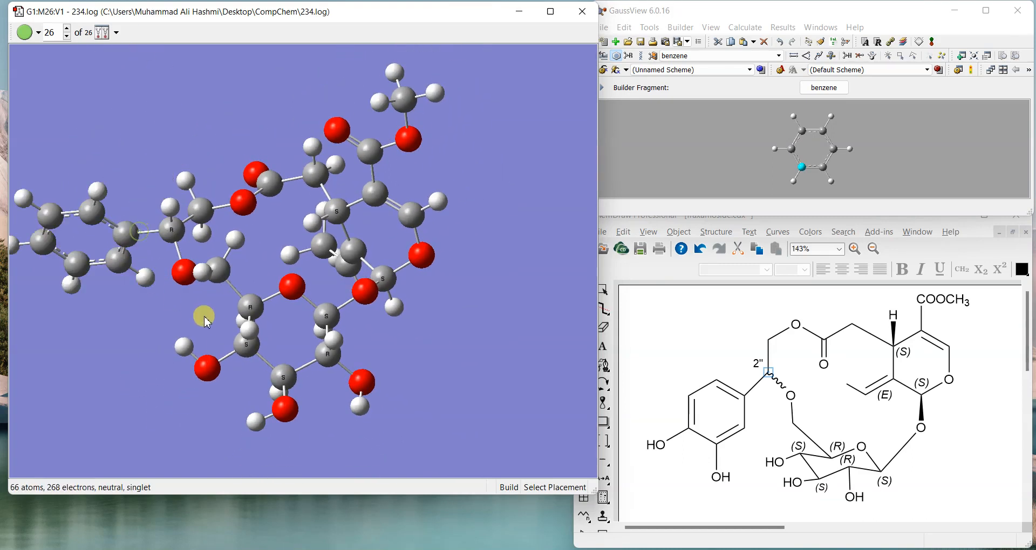
Replace the two adjacent meta and para hydrogens of the benzene ring with tetravalent oxygen fragments to form the 3,4-dihydroxyphenyl group
scroll(213, 312, "down", 1)
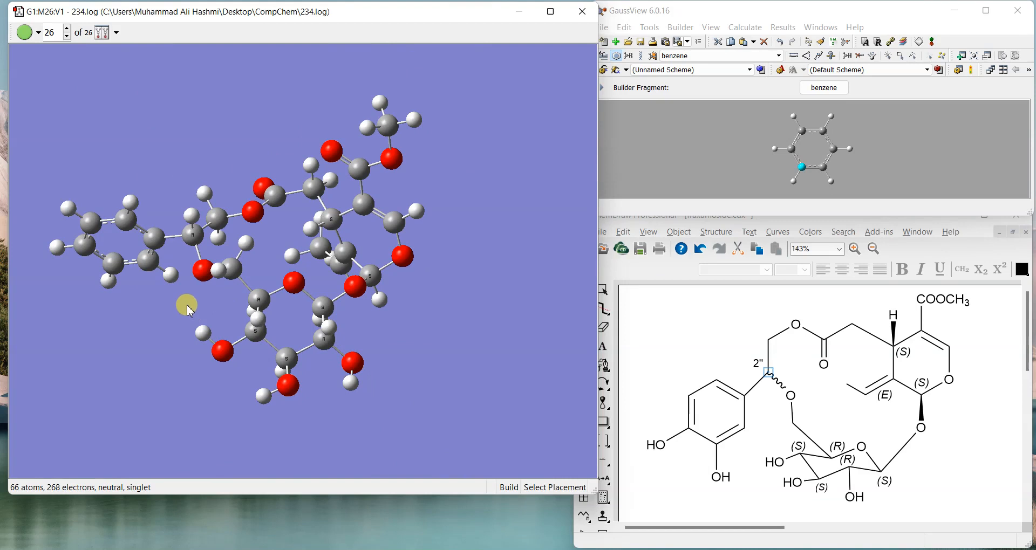
left_click_drag(370, 324, 384, 284)
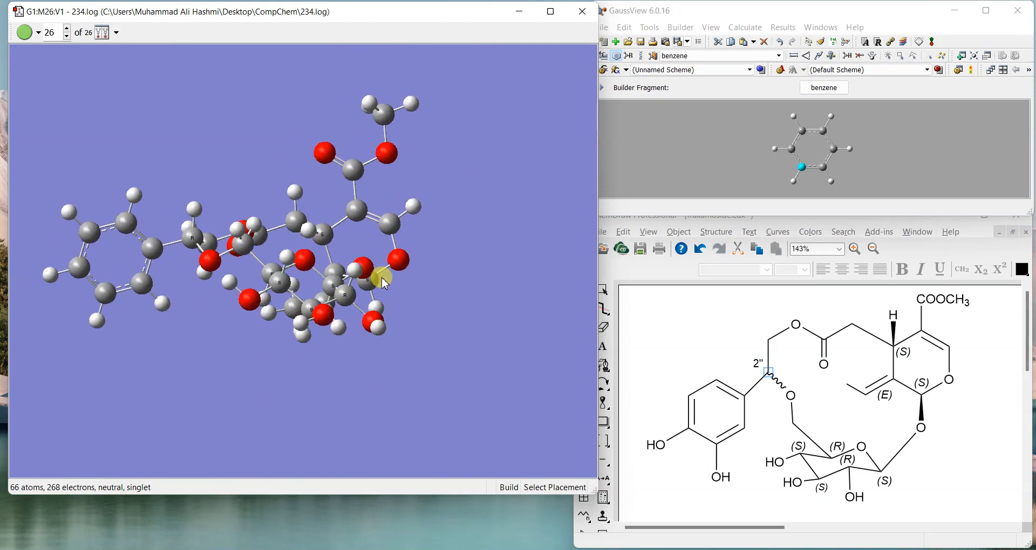
left_click(604, 56)
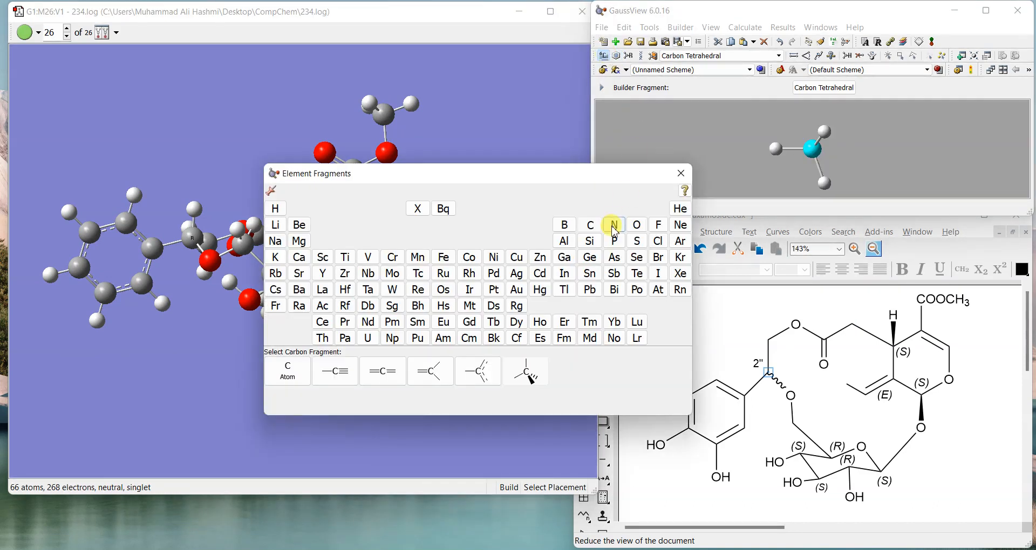
left_click(637, 224)
left_click(382, 371)
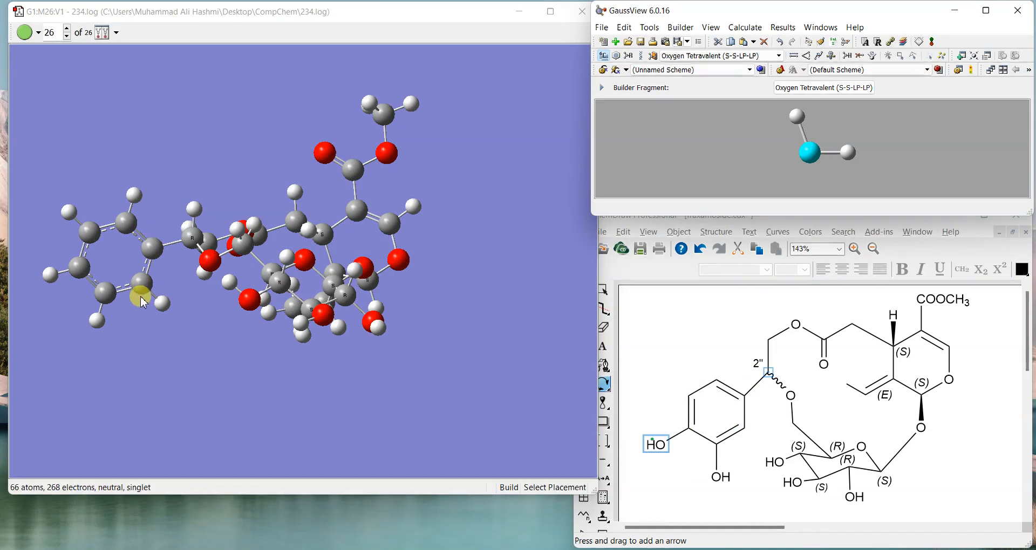
left_click(97, 320)
left_click(50, 278)
left_click_drag(203, 309, 313, 324)
mouse_move(445, 321)
left_mouse_down()
mouse_move(449, 349)
mouse_move(433, 376)
mouse_move(442, 333)
left_mouse_up()
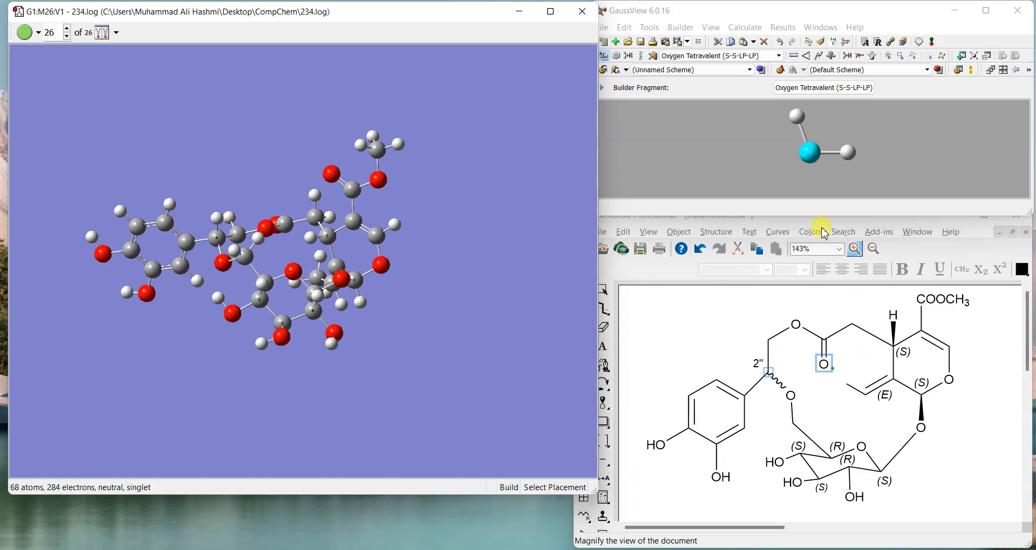
Copy the completed molecule, close the 234.log structure and paste the copy into a new molecule group
key("ctrl+c")
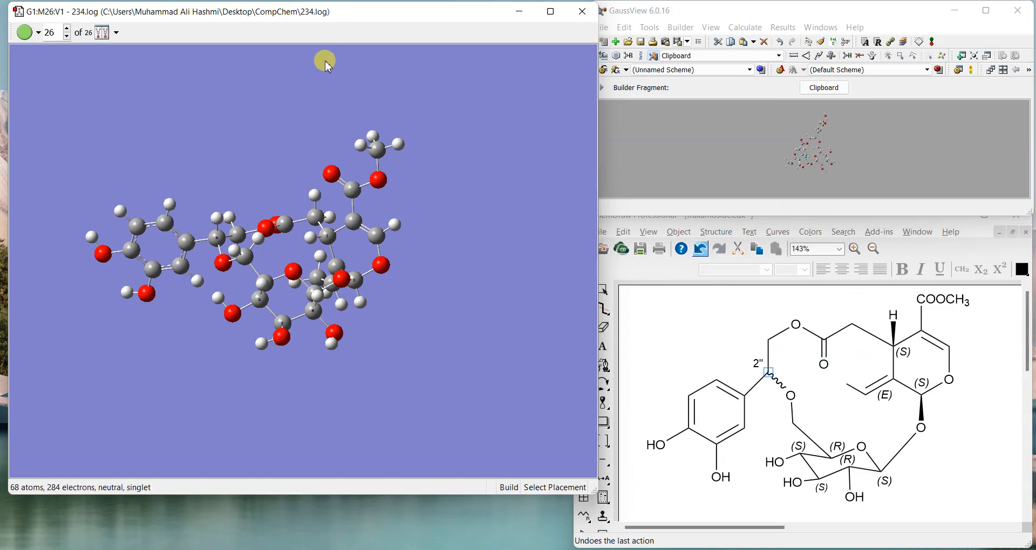
left_click(582, 12)
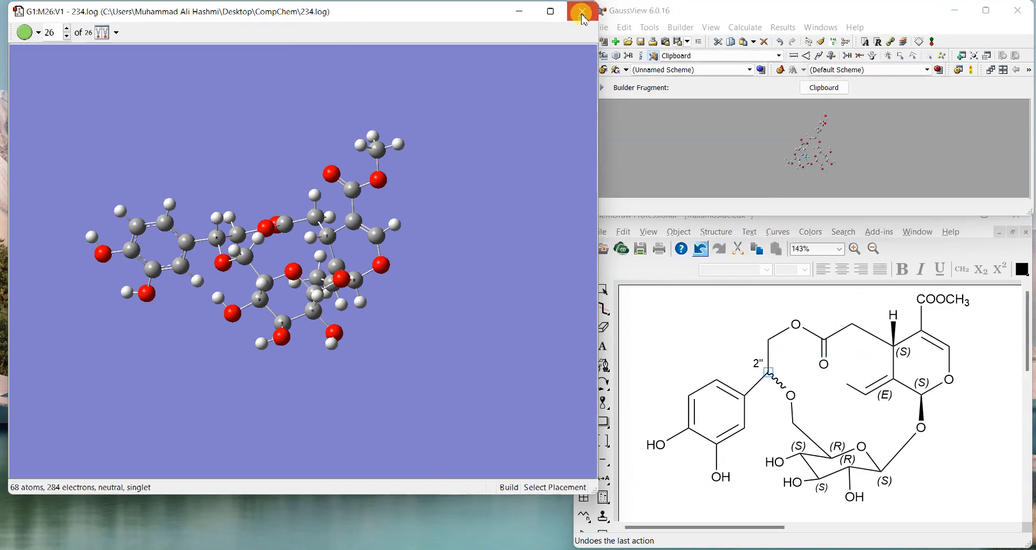
left_click(603, 41)
key("ctrl+v")
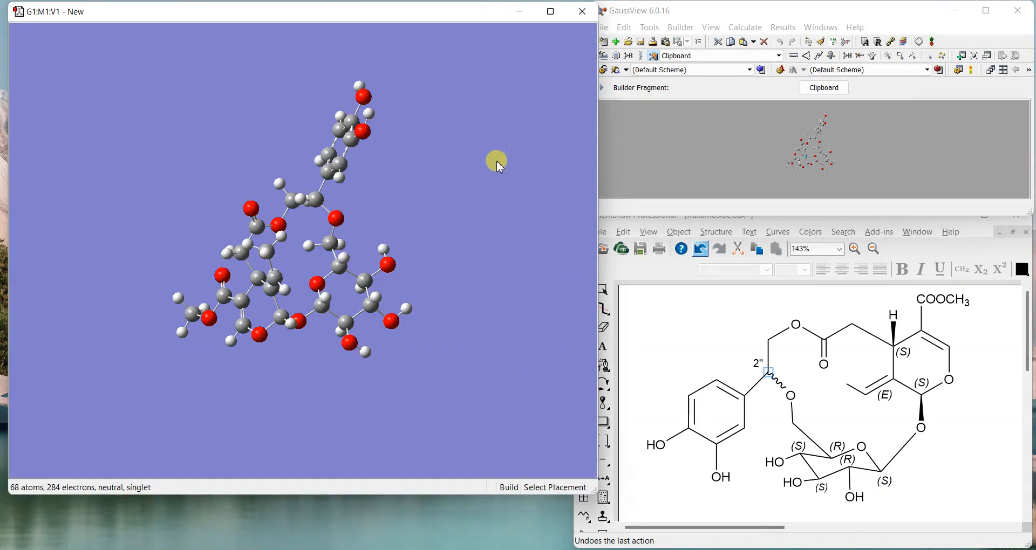
Save the new molecule as the Gaussian input file "complete structure" in the CompChem folder
left_click(640, 42)
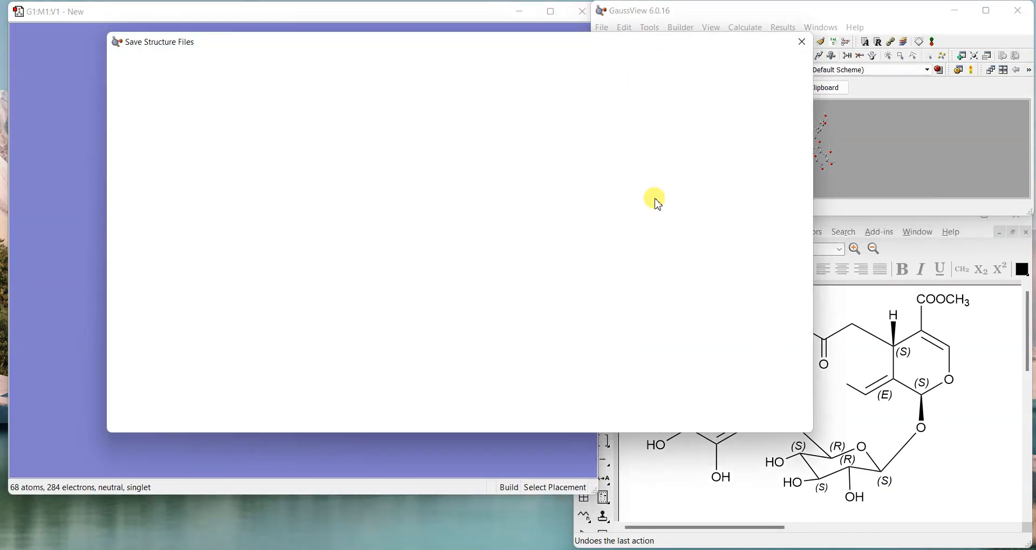
type("complete ")
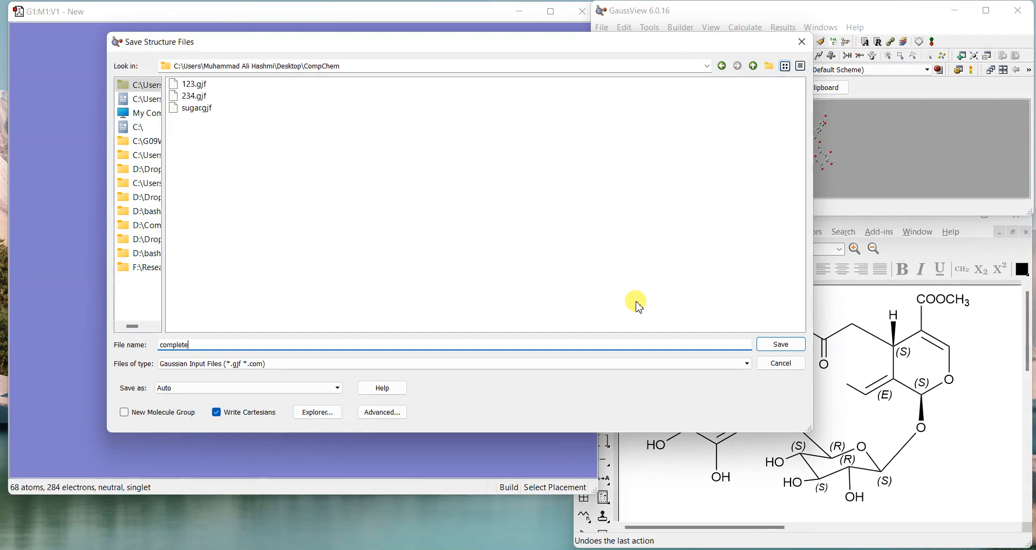
type("sture")
key("Return")
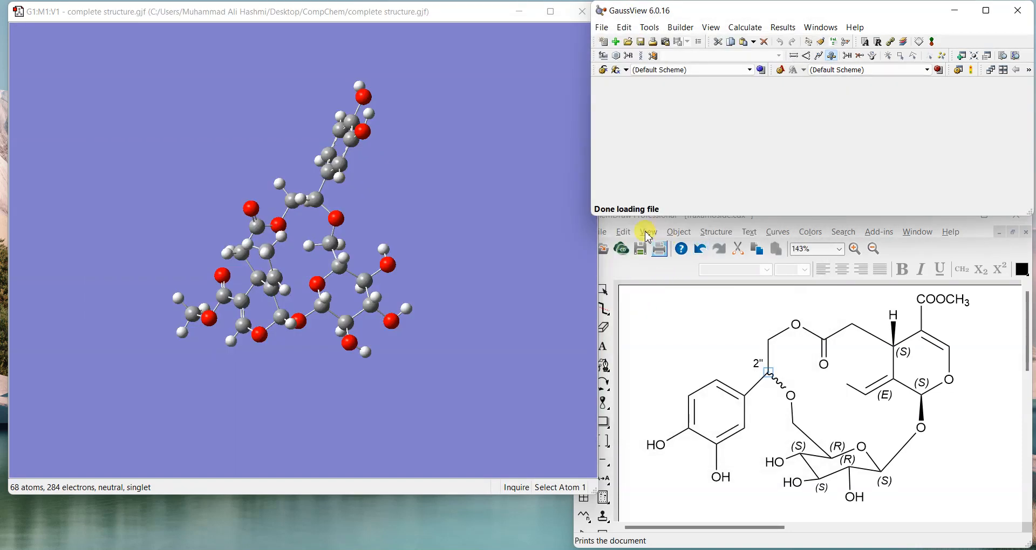
Examine the complete structure from several angles and compare it with the ChemDraw drawing
left_click_drag(372, 20, 365, 19)
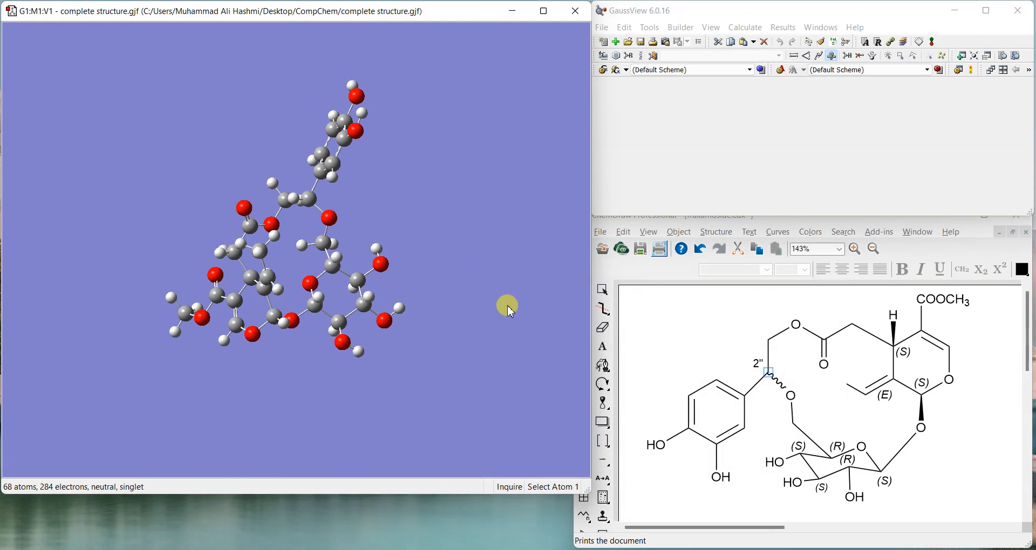
scroll(380, 285, "up", 3)
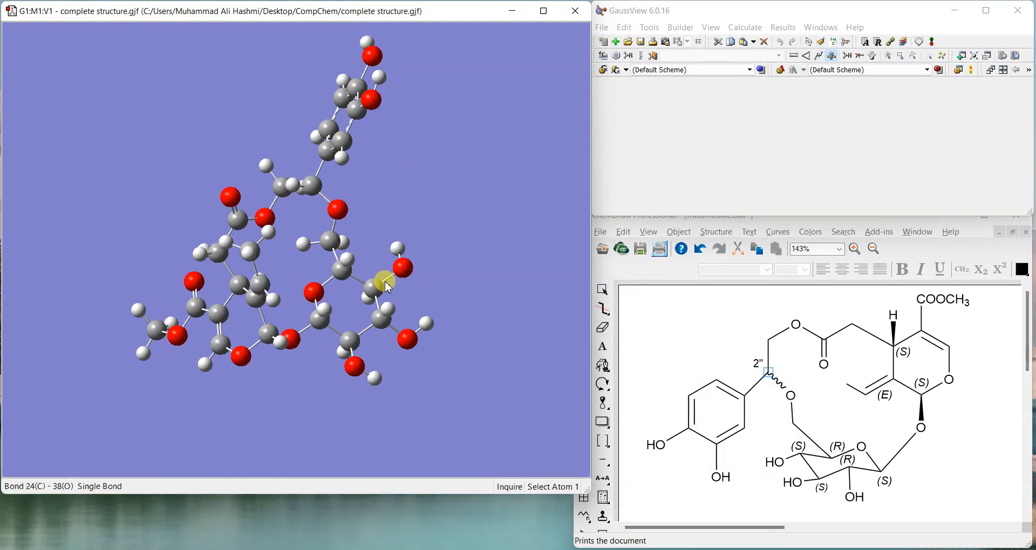
left_click_drag(502, 230, 466, 174)
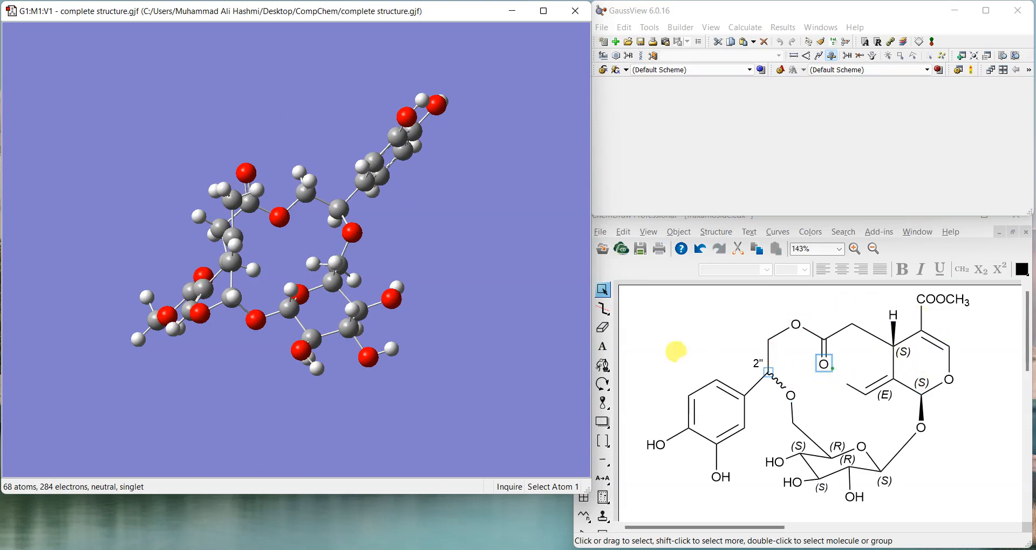
left_click_drag(453, 281, 406, 305)
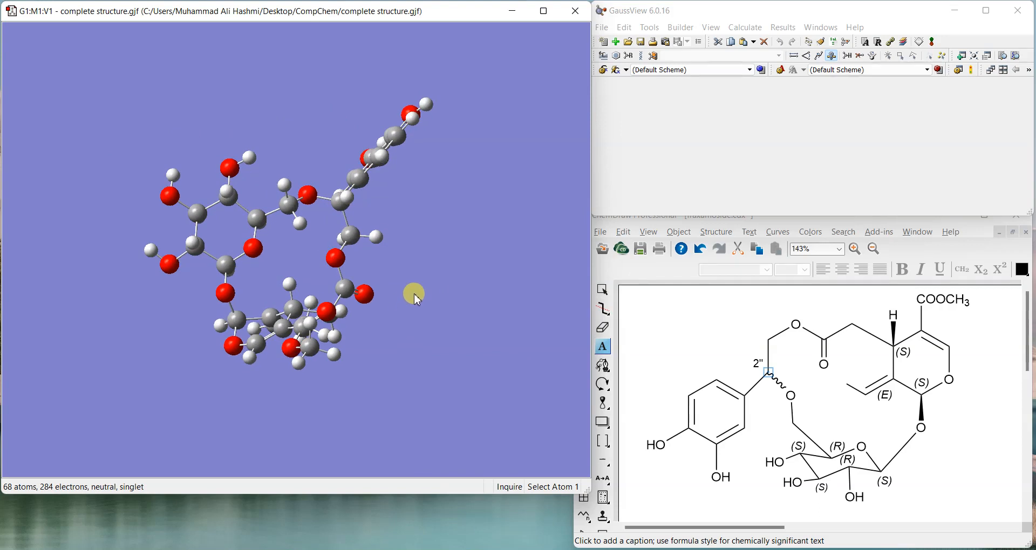